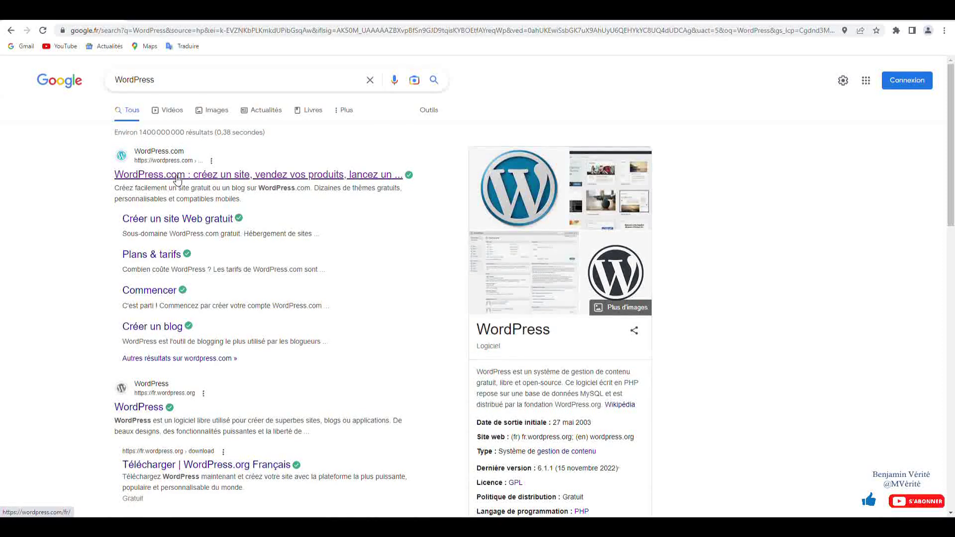
# - Open WordPress.com's sign-up form and enter the account e-mail address
pyautogui.click(177, 178)
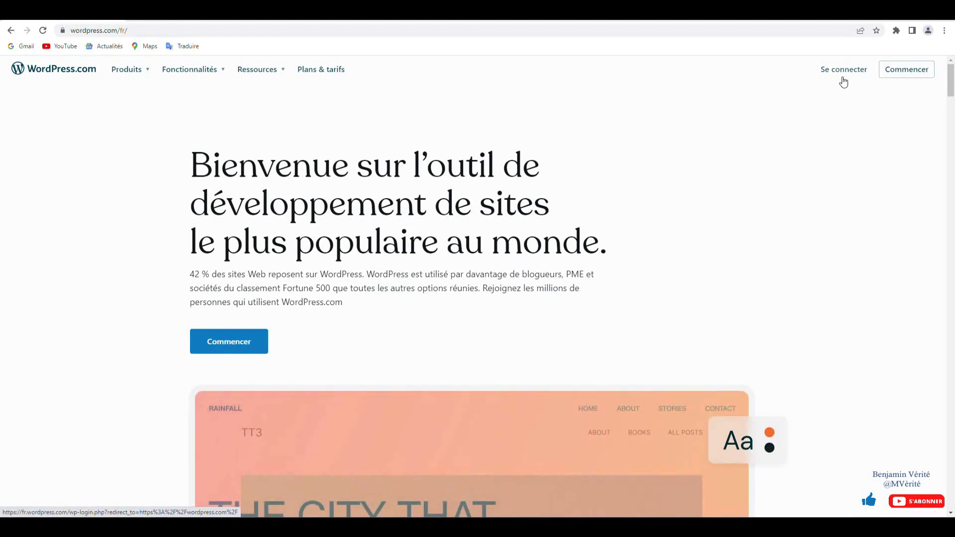
pyautogui.click(912, 72)
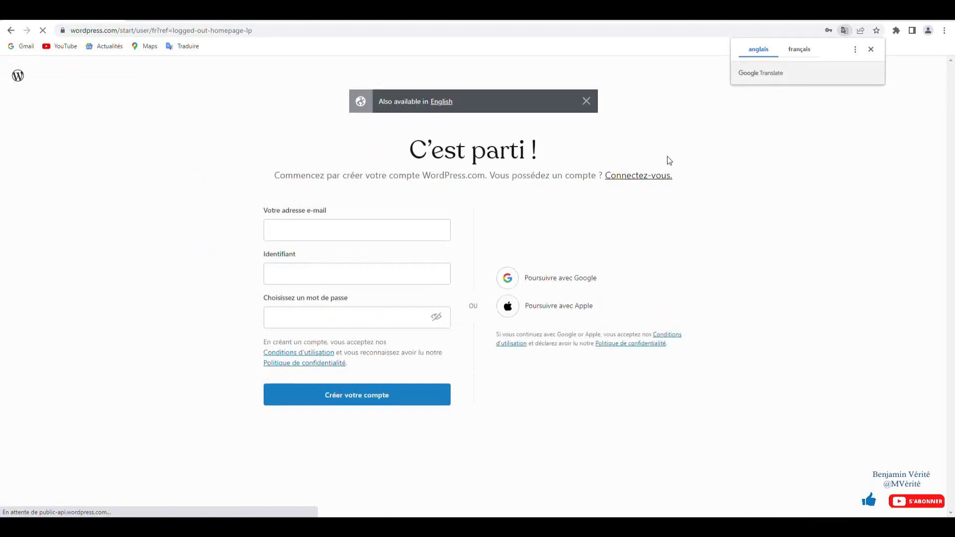
pyautogui.click(343, 229)
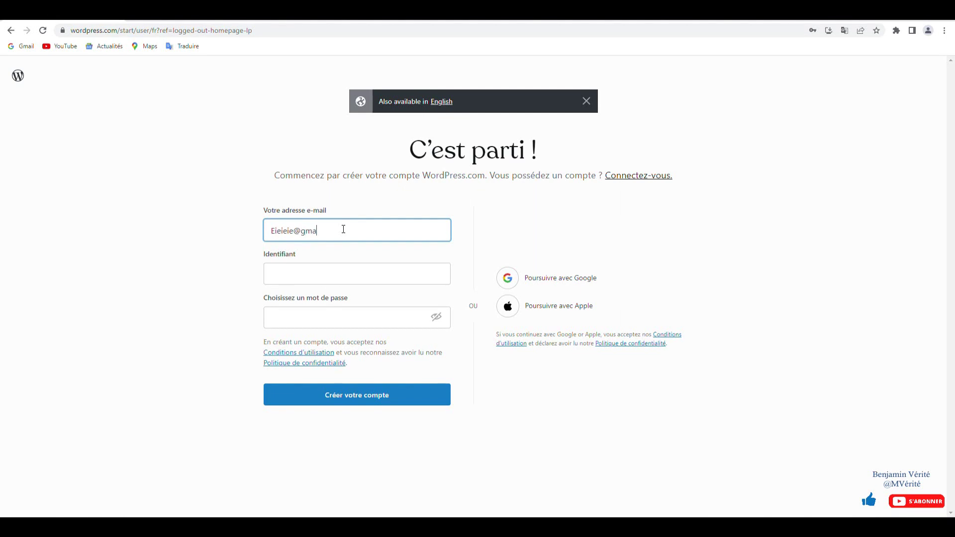
# - Fill in the username and the account password
pyautogui.press('Tab')
pyautogui.write('Lep')
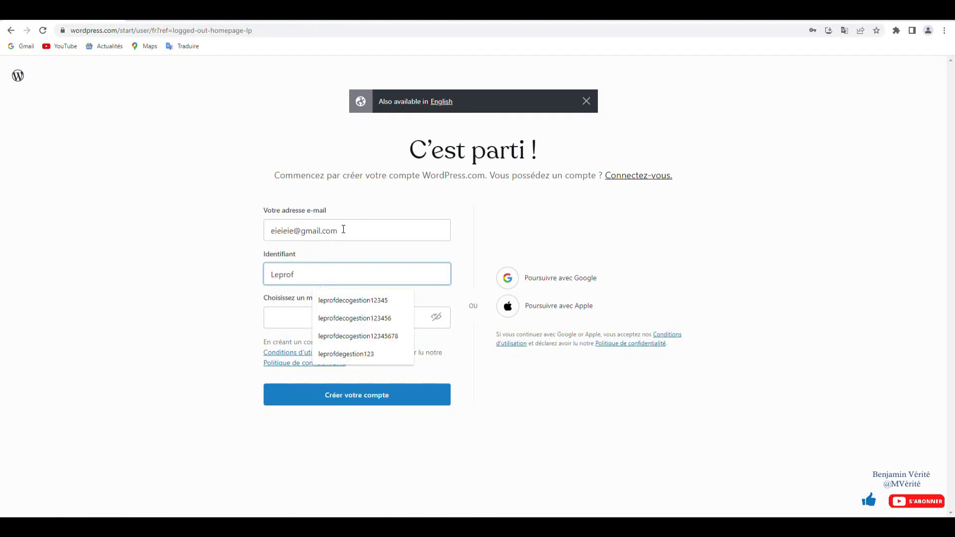
pyautogui.write('rofdeco')
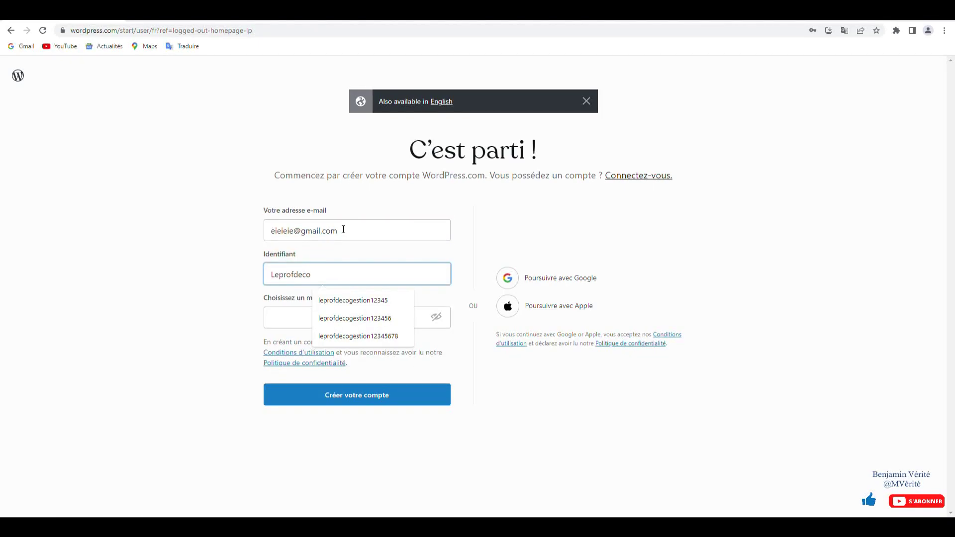
pyautogui.write('gest')
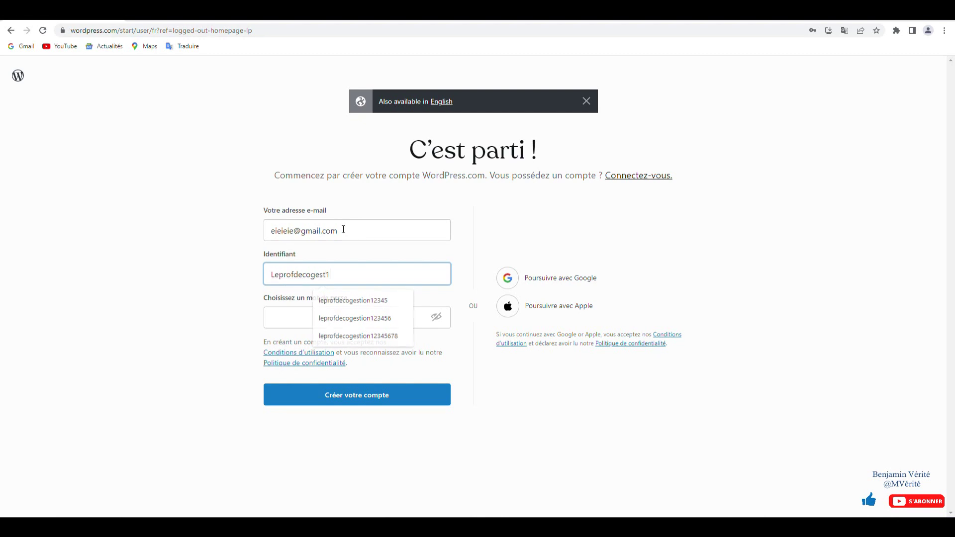
pyautogui.write('1')
pyautogui.press('Tab')
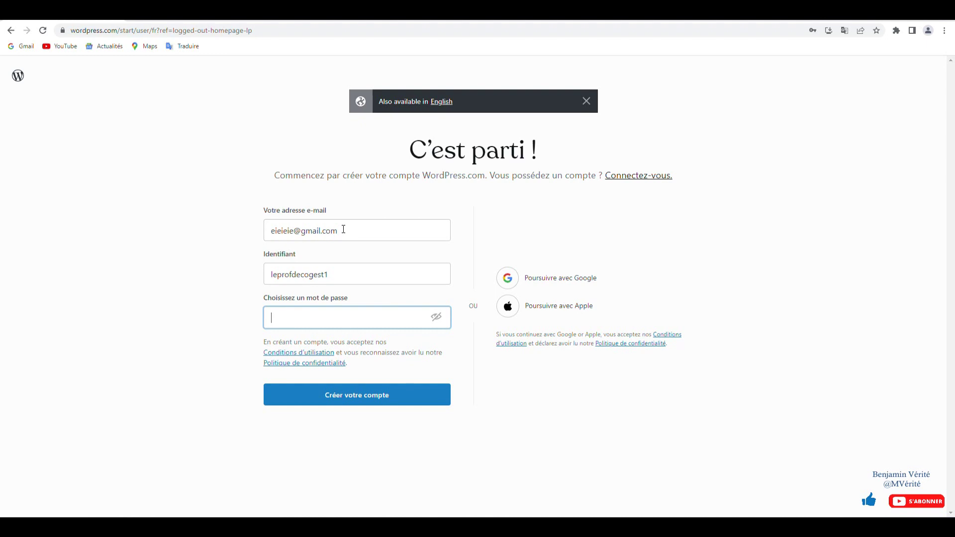
pyautogui.write('••')
# - Create the account, search domains by the portfolio name, and choose the free wordpress.com address and Gratuit plan
pyautogui.click(352, 401)
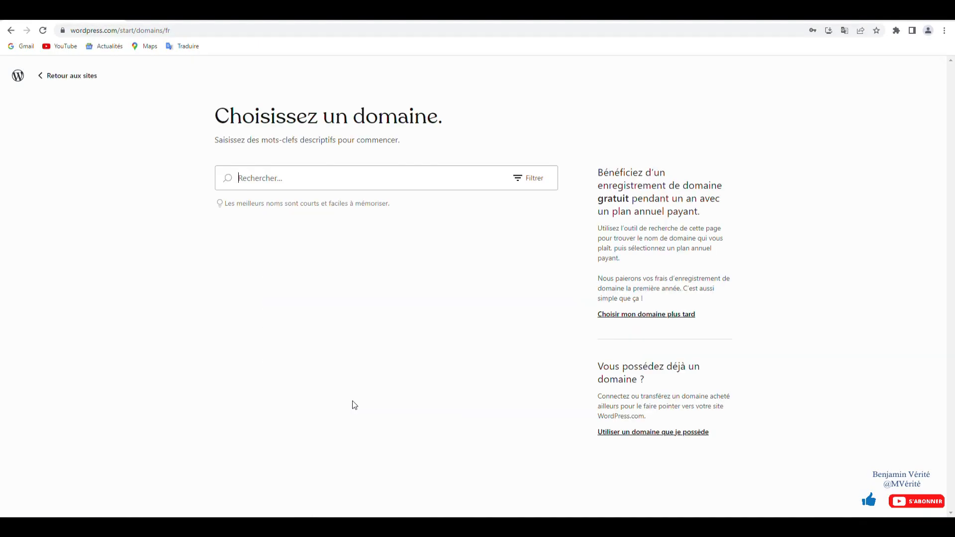
pyautogui.click(305, 170)
pyautogui.write('e')
pyautogui.press('BackSpace')
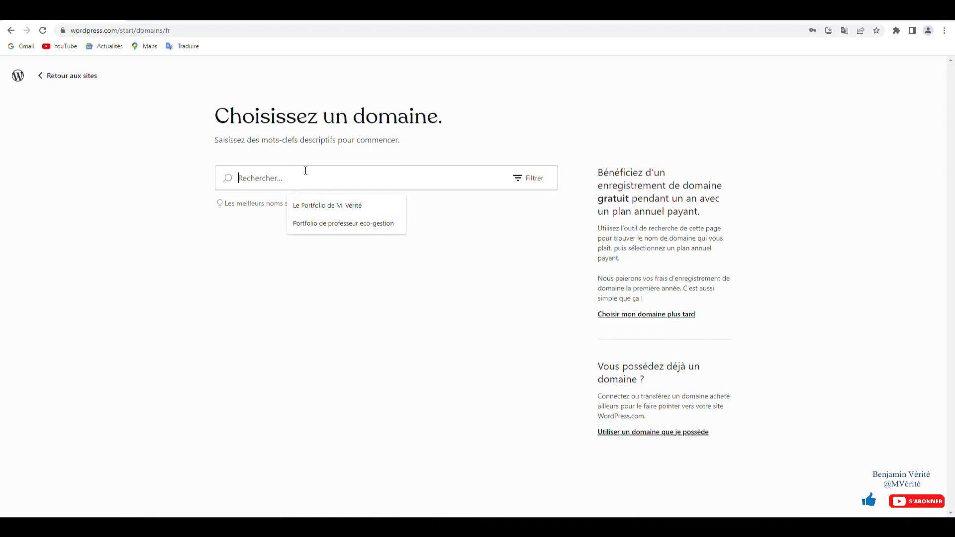
pyautogui.click(322, 205)
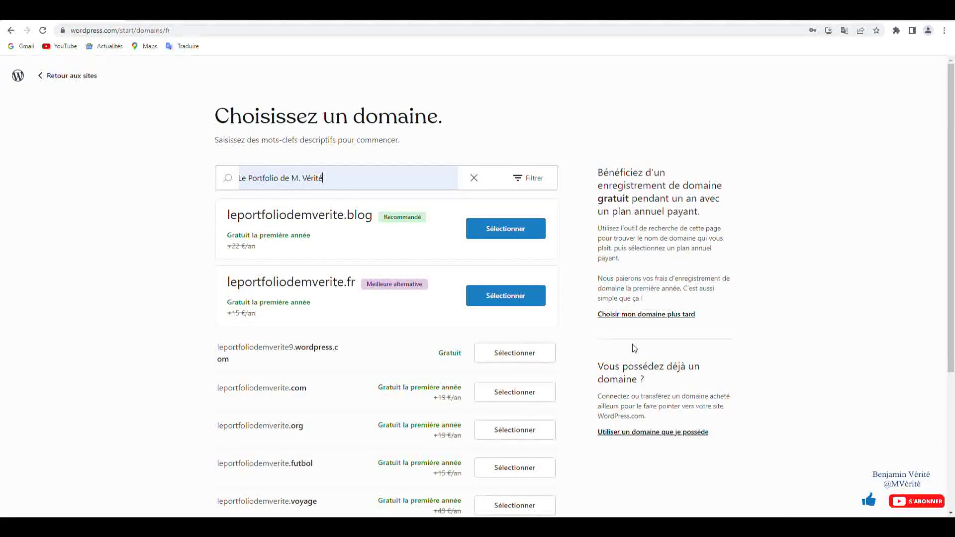
pyautogui.click(530, 352)
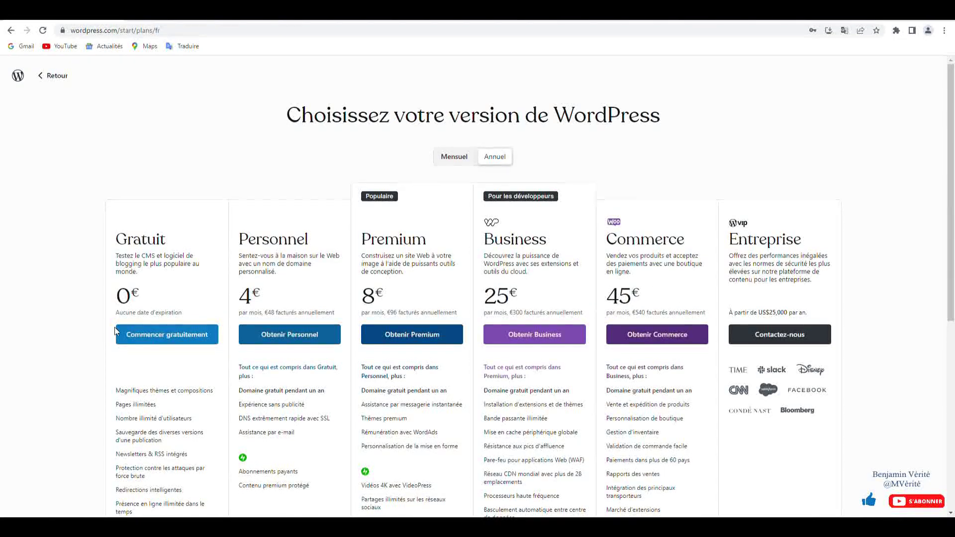
pyautogui.click(154, 334)
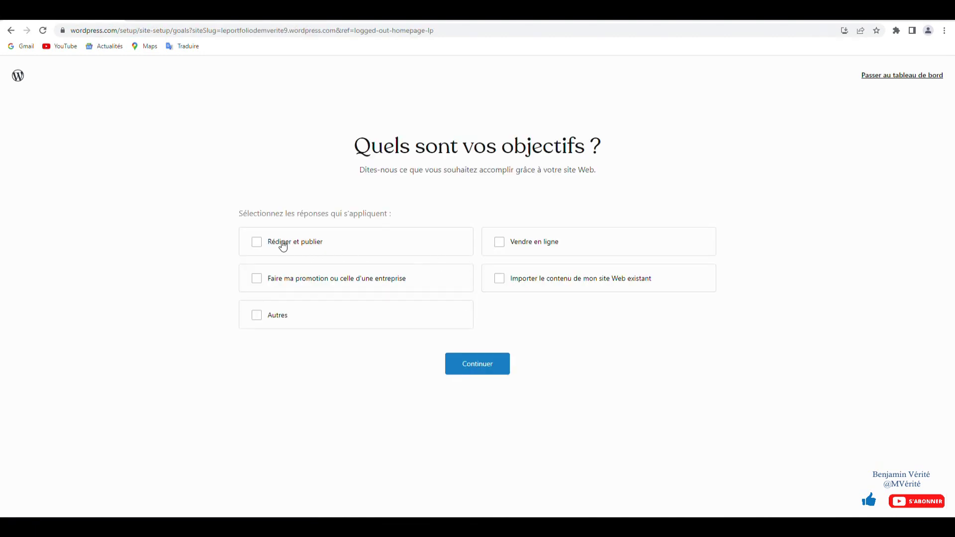
# - Choose 'Rédiger et publier' as the site goal and Education as the category
pyautogui.click(293, 247)
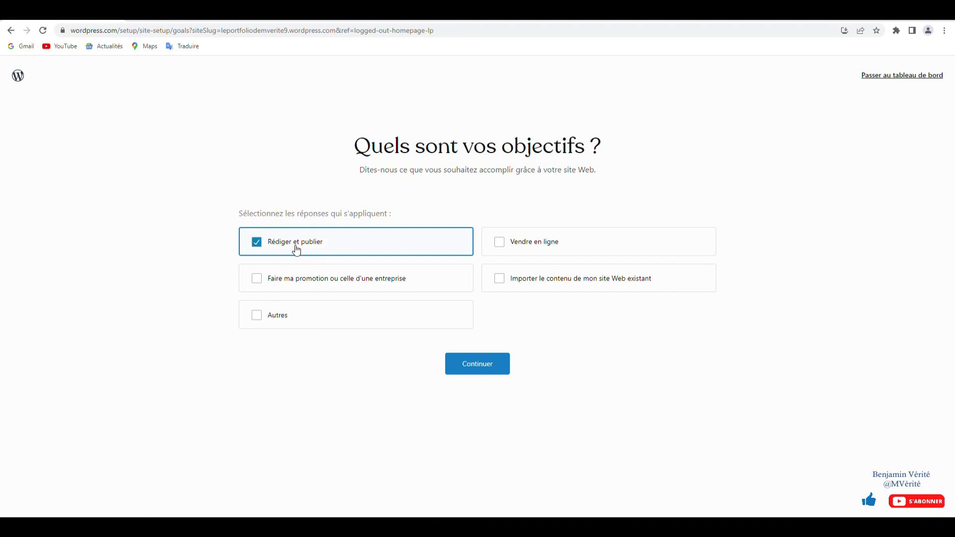
pyautogui.click(478, 367)
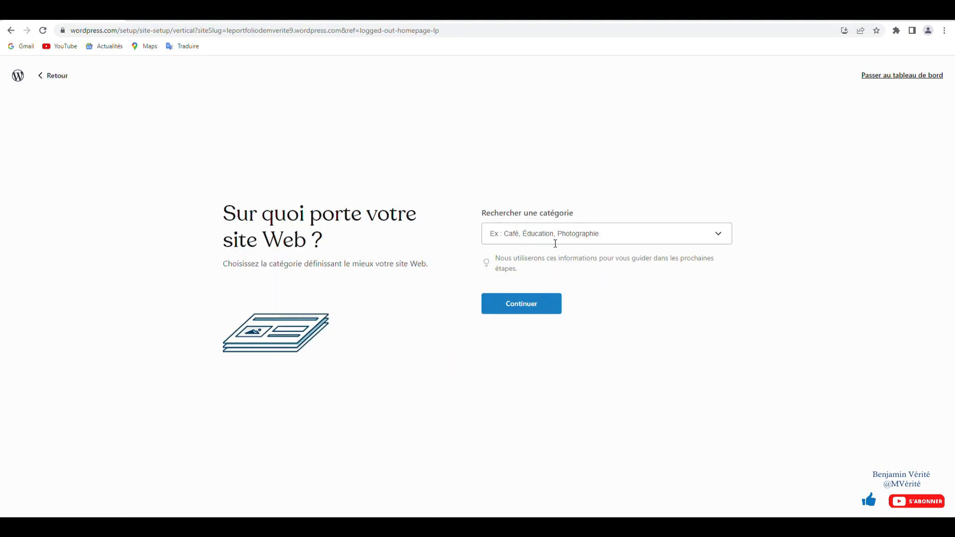
pyautogui.click(550, 227)
pyautogui.write('éducation')
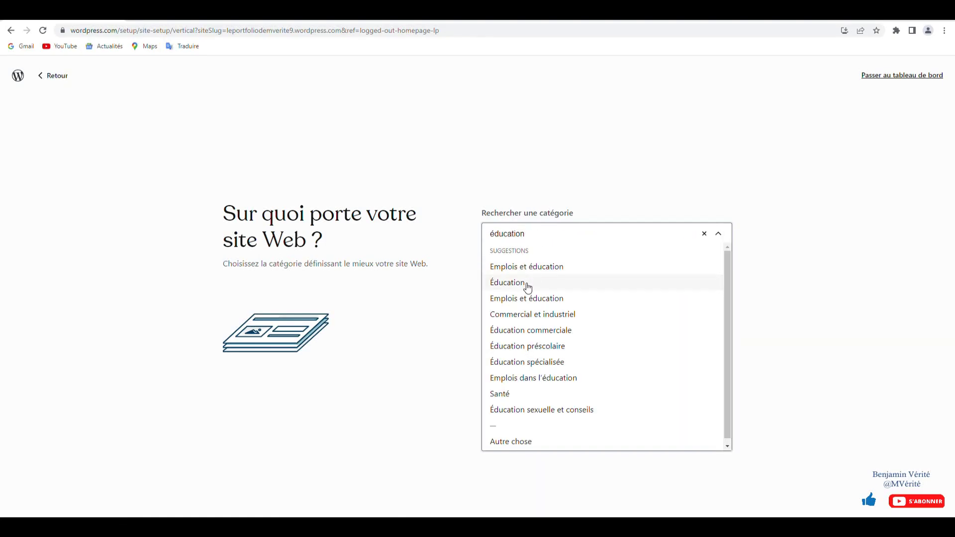
pyautogui.click(528, 284)
pyautogui.click(520, 300)
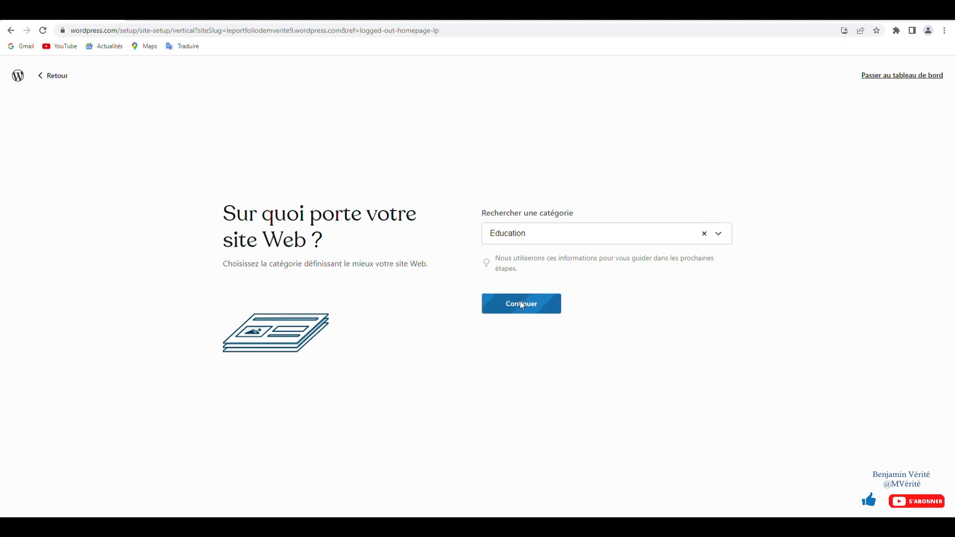
# - Name the blog 'Mon Portfolio de Terminale MCV A ou B' and fill in the suggested description
pyautogui.click(530, 231)
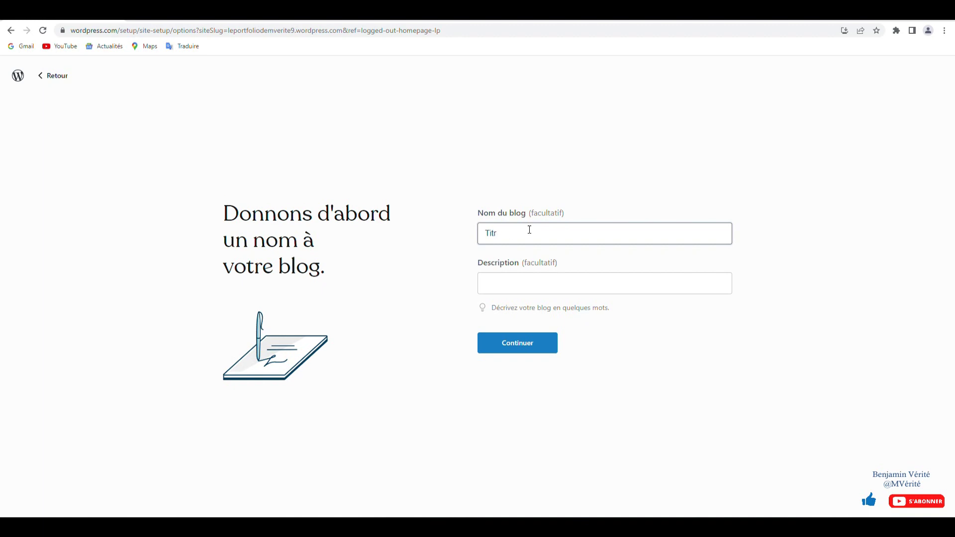
pyautogui.write('Mon p')
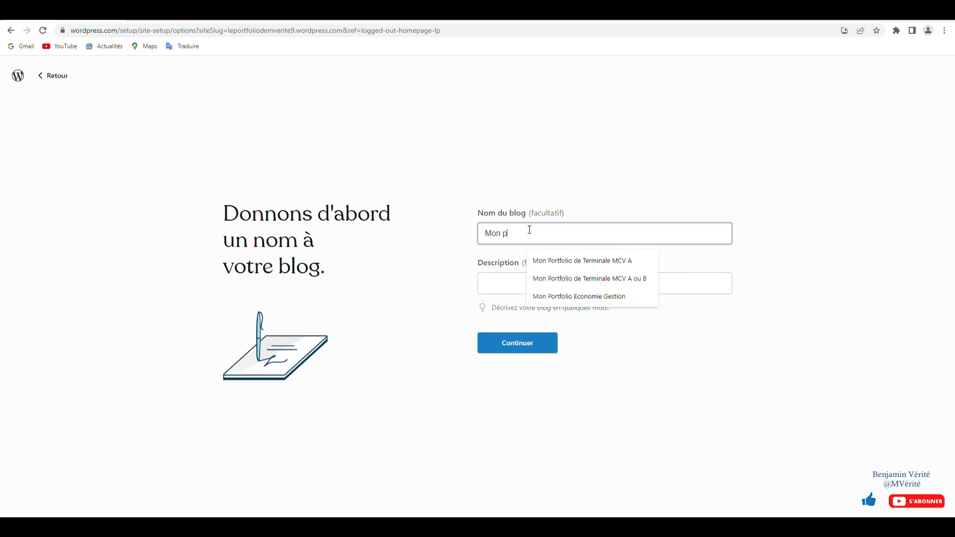
pyautogui.write('ortfolio de Terminale MCV A ou B')
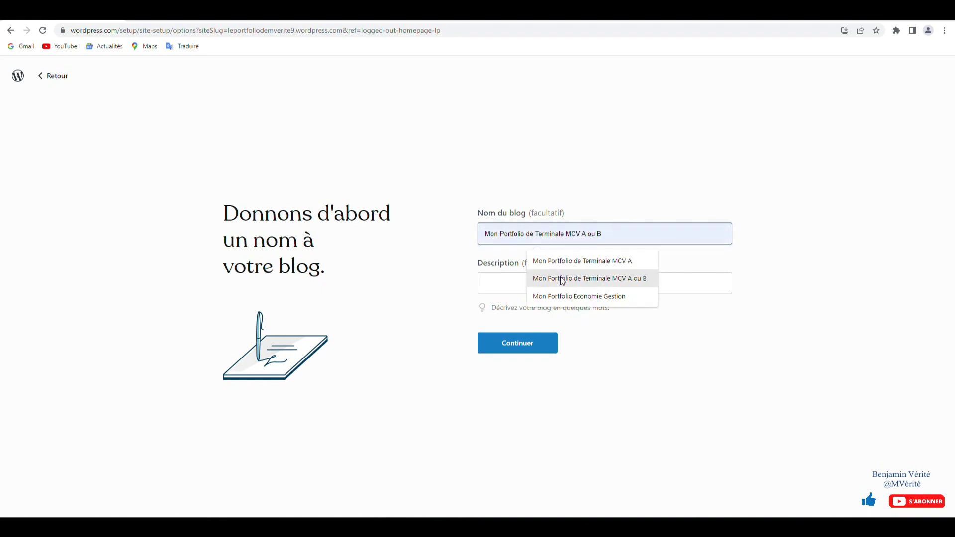
pyautogui.click(560, 278)
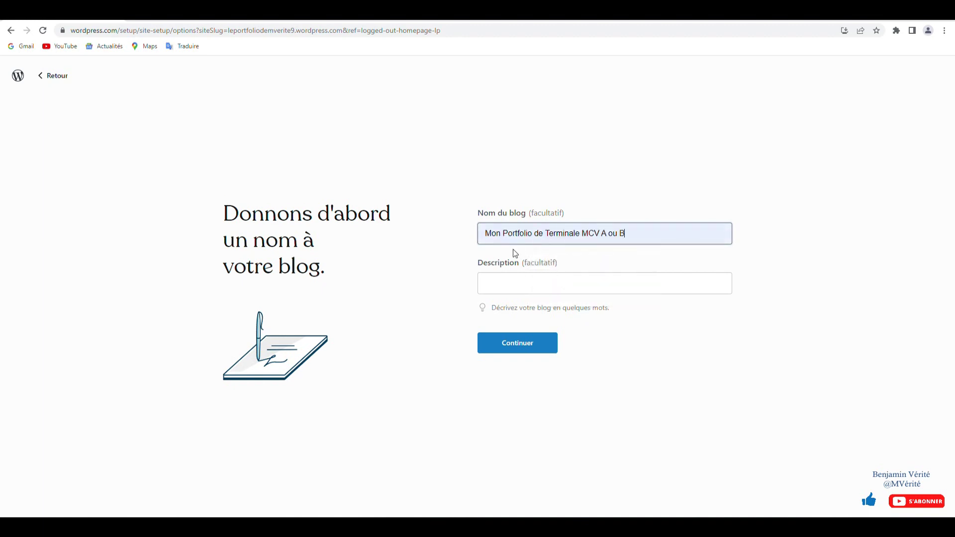
pyautogui.click(540, 292)
pyautogui.click(549, 312)
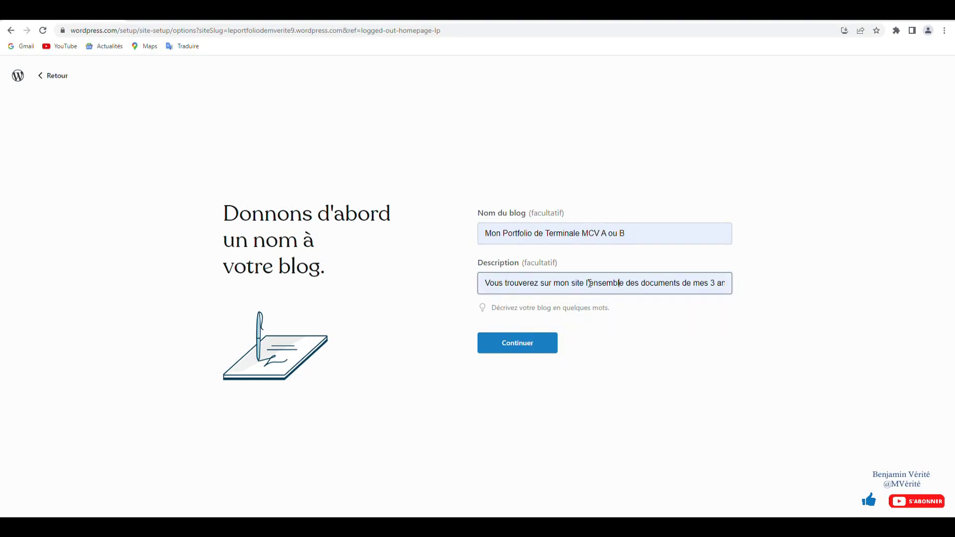
pyautogui.press('Right')
pyautogui.press('Right')
pyautogui.press('Right')
pyautogui.press('Right')
pyautogui.press('Right')
pyautogui.press('Right')
pyautogui.press('Right')
pyautogui.press('Right')
pyautogui.press('Right')
pyautogui.press('Right')
pyautogui.press('Right')
pyautogui.press('Right')
pyautogui.press('Right')
pyautogui.press('Right')
pyautogui.press('Right')
pyautogui.press('Right')
pyautogui.press('Right')
pyautogui.press('Right')
pyautogui.press('Right')
pyautogui.press('Right')
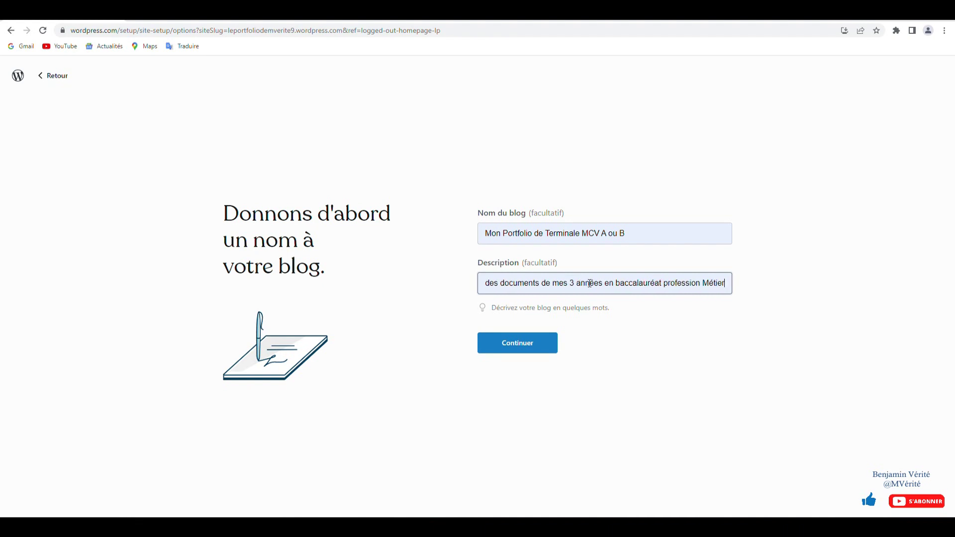
pyautogui.press('Right')
pyautogui.press('Right')
pyautogui.press('Right')
pyautogui.press('Right')
pyautogui.press('Right')
pyautogui.press('Right')
pyautogui.press('Right')
pyautogui.press('Right')
pyautogui.press('Right')
pyautogui.press('Right')
pyautogui.press('Right')
pyautogui.press('Right')
pyautogui.press('Right')
pyautogui.press('Right')
pyautogui.press('Right')
pyautogui.press('Right')
pyautogui.press('Right')
pyautogui.press('Right')
pyautogui.press('Right')
pyautogui.press('Right')
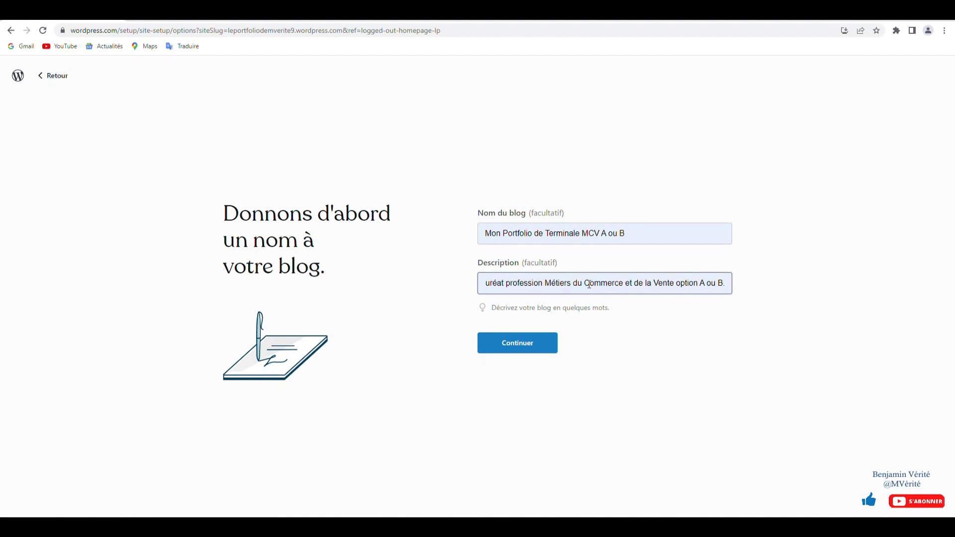
# - Confirm the blog details, skip to the dashboard and activate the site
pyautogui.click(544, 346)
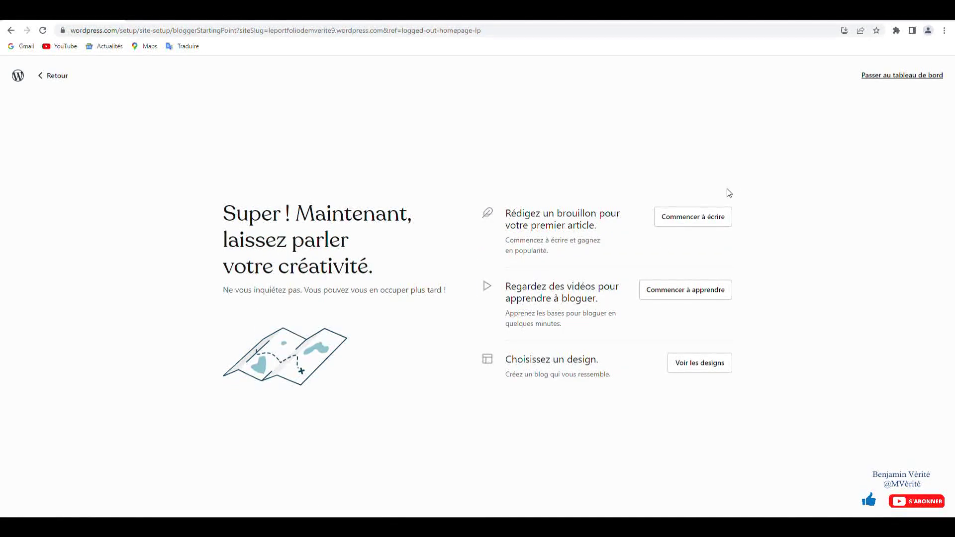
pyautogui.click(890, 75)
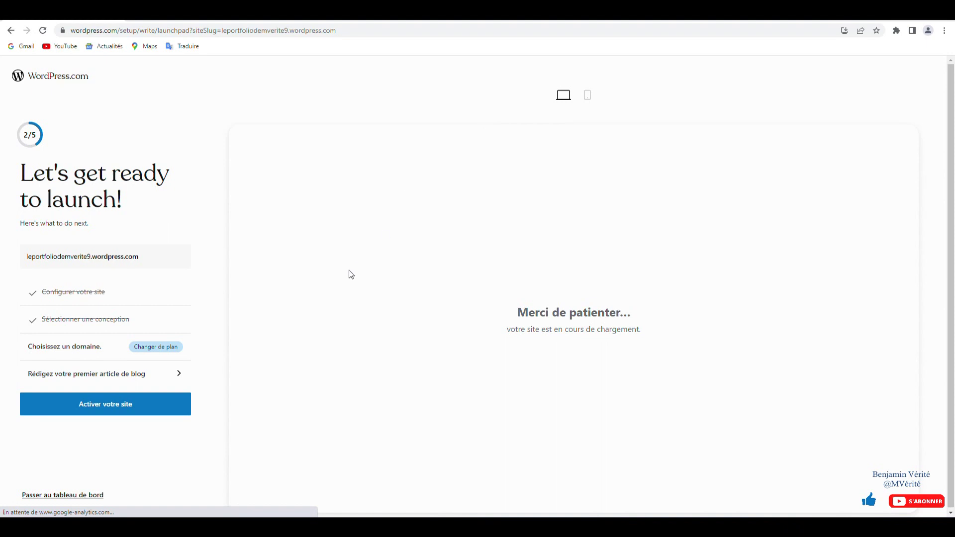
pyautogui.click(135, 408)
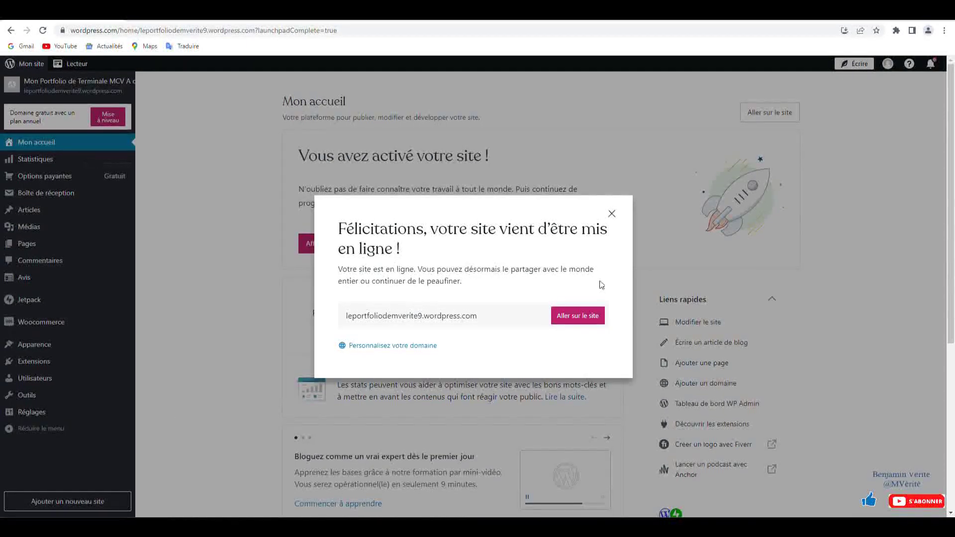
# - Dismiss the launch congratulations and start a new page from Toutes les pages
pyautogui.click(612, 215)
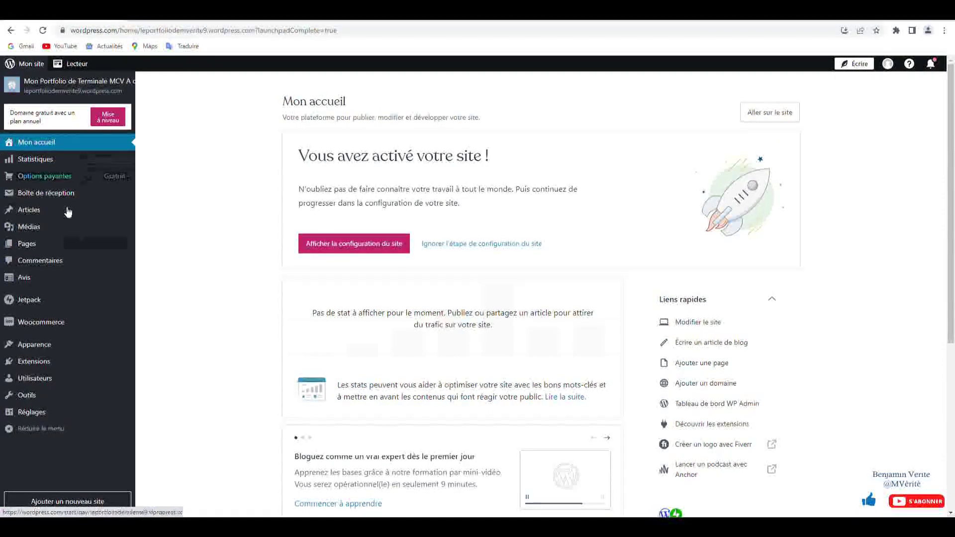
pyautogui.moveTo(61, 245)
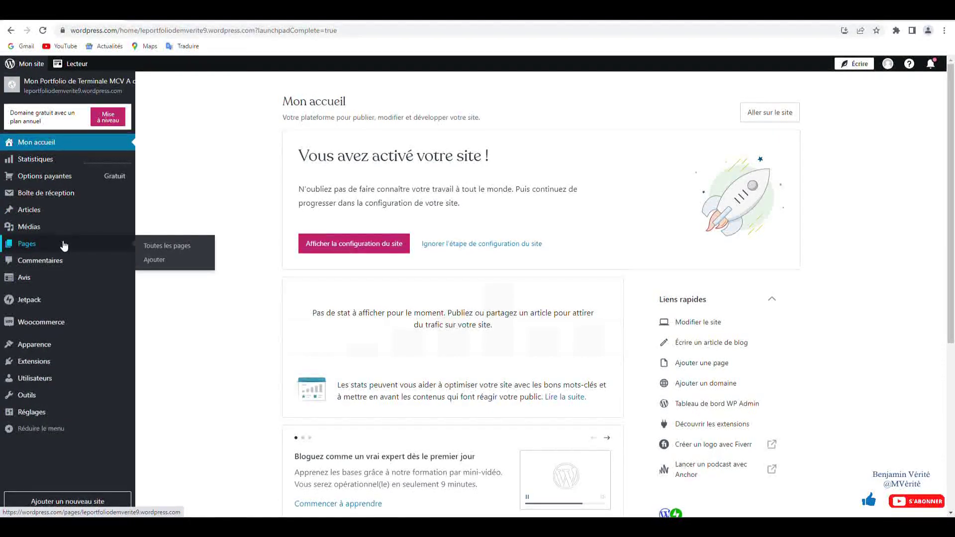
pyautogui.click(170, 249)
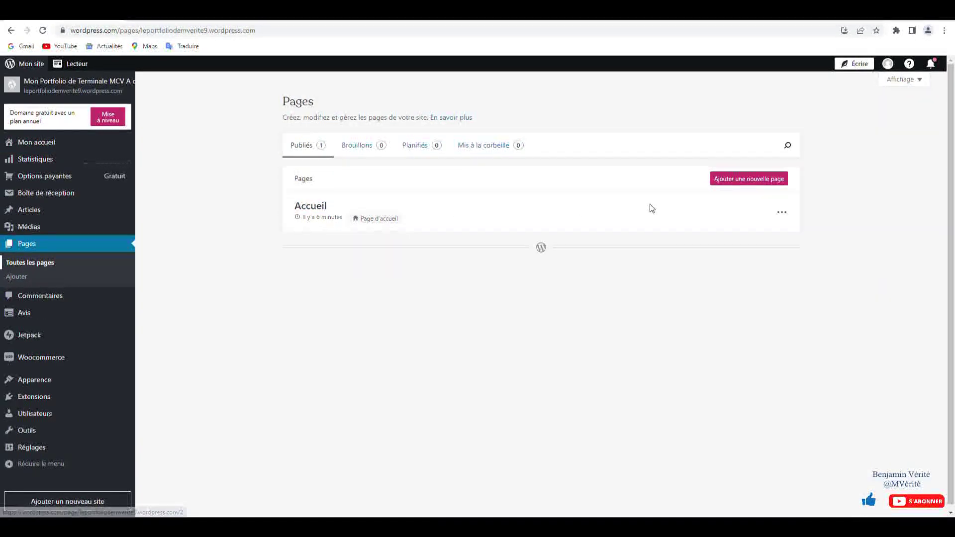
pyautogui.click(741, 182)
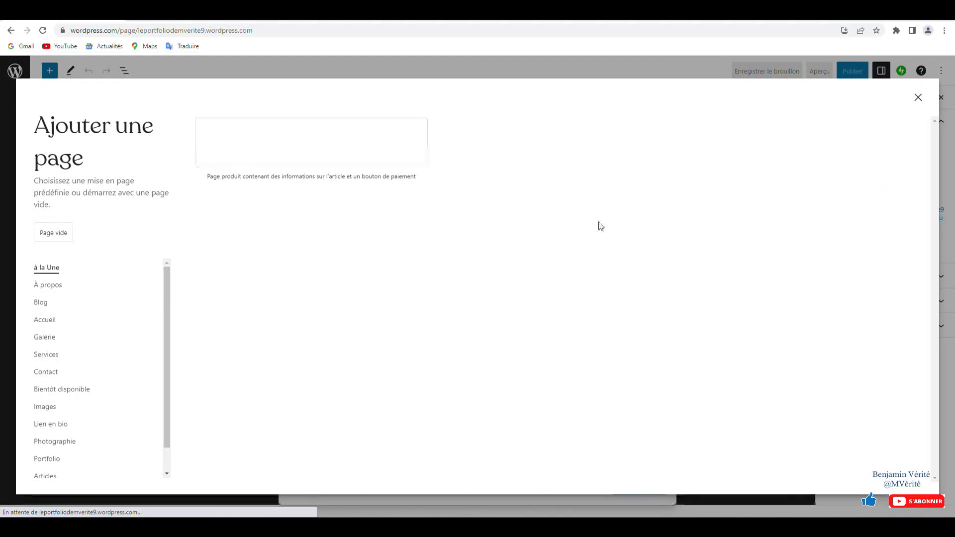
# - Start a blank page titled 'E33 - Fidélisation et developpement…', then shorten it to 'E33 - FDRC'
pyautogui.click(59, 234)
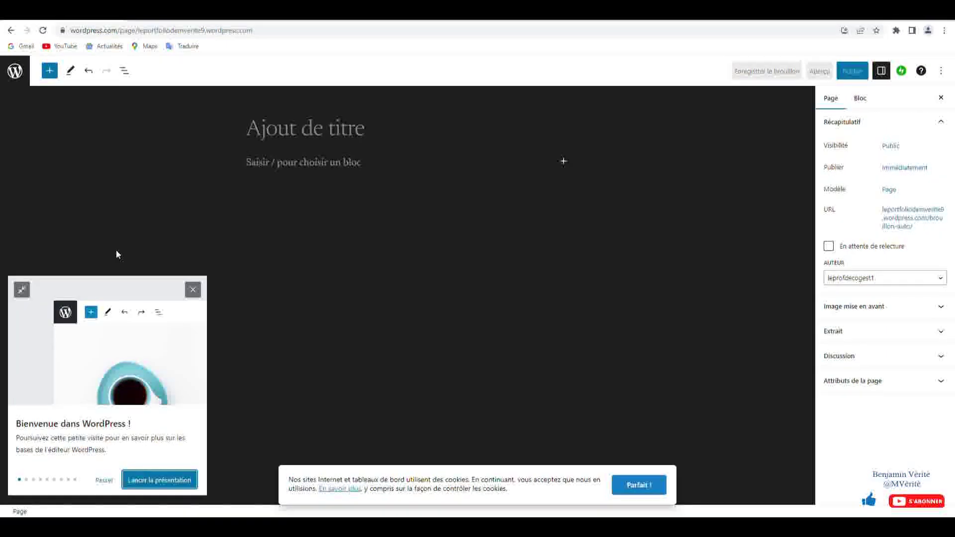
pyautogui.click(192, 290)
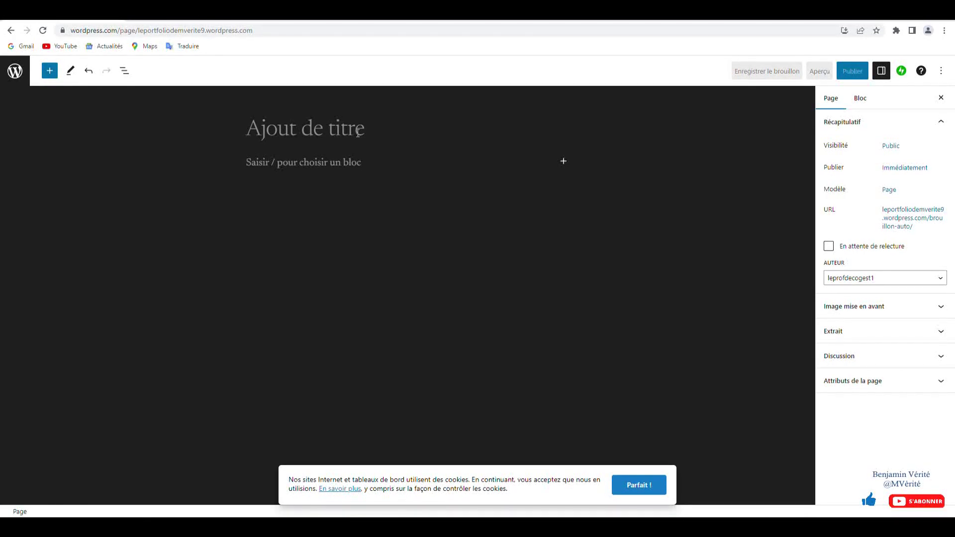
pyautogui.write('E')
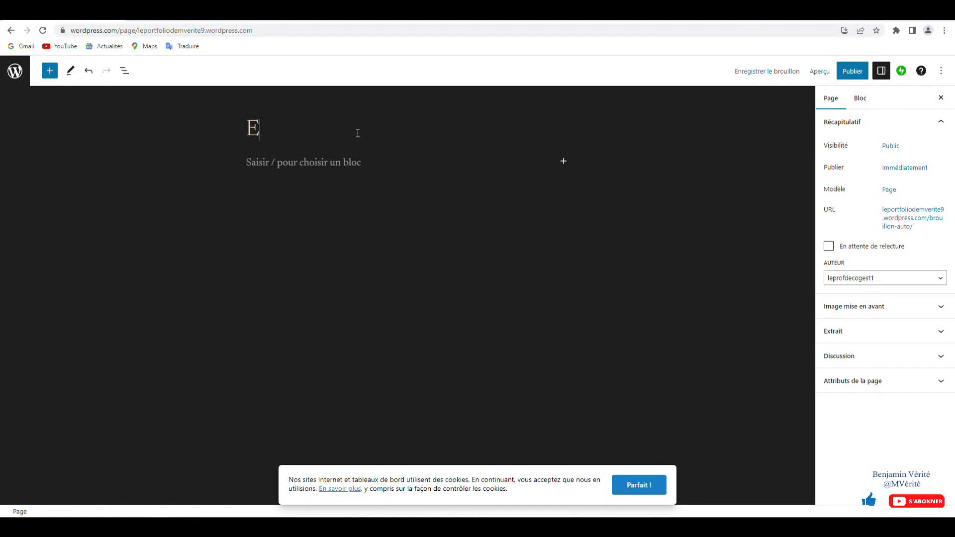
pyautogui.write('33 - Fidé')
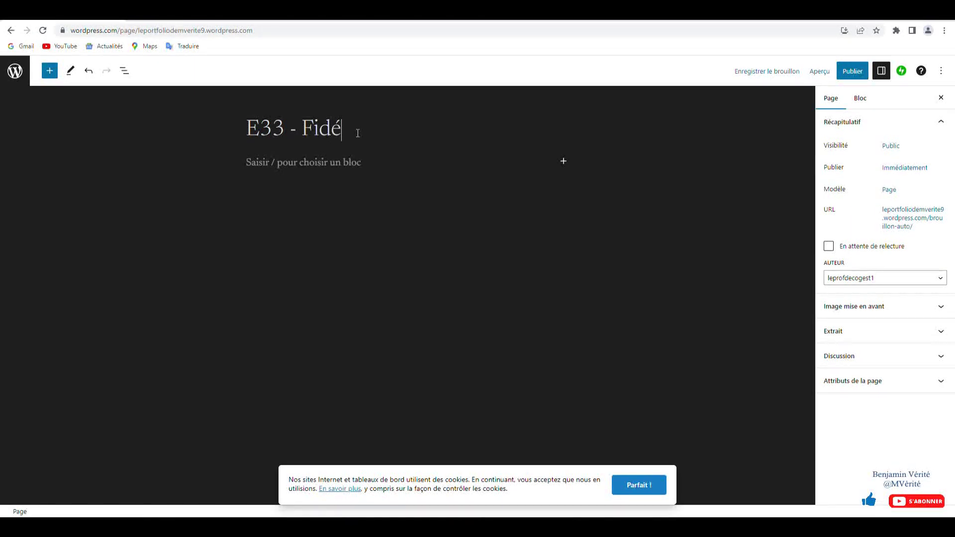
pyautogui.write('lisation et dev')
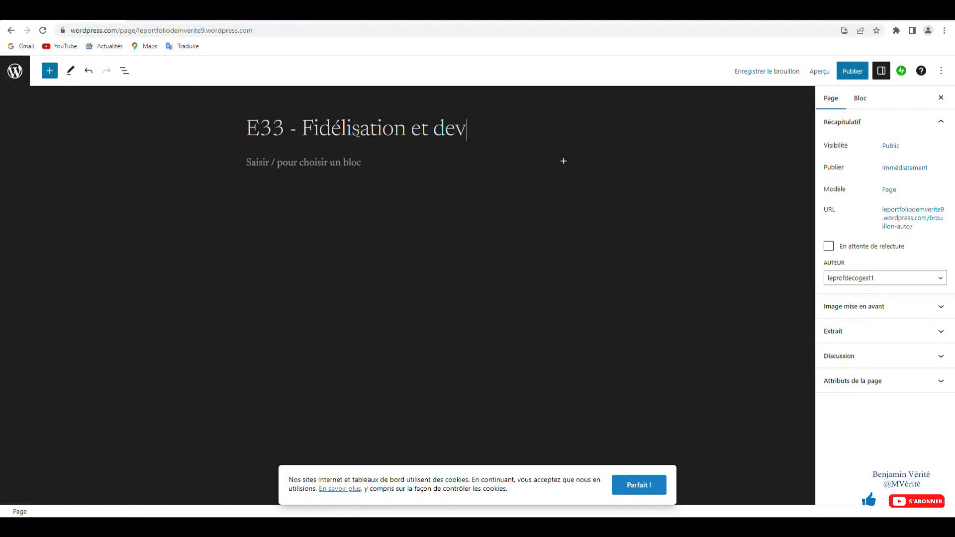
pyautogui.write('eloppement de la ')
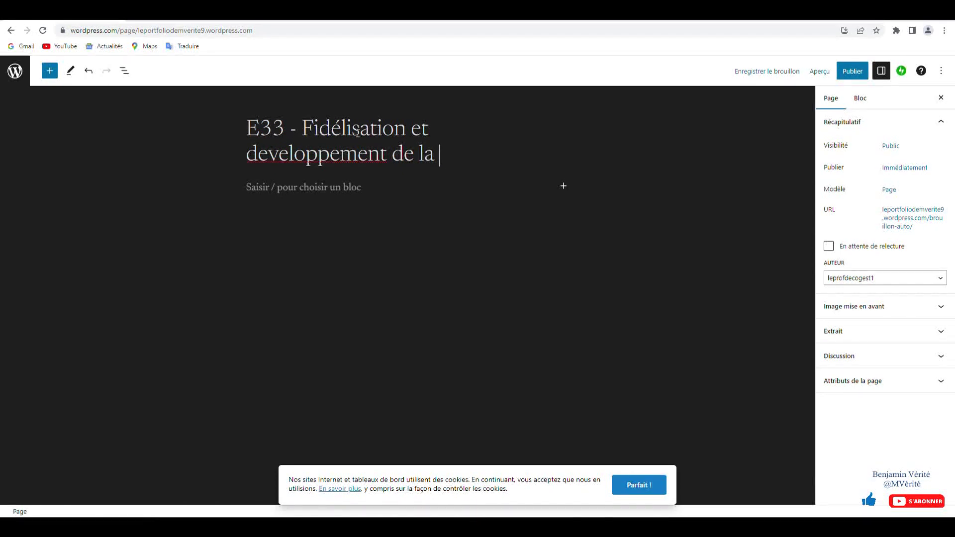
pyautogui.write('relation client')
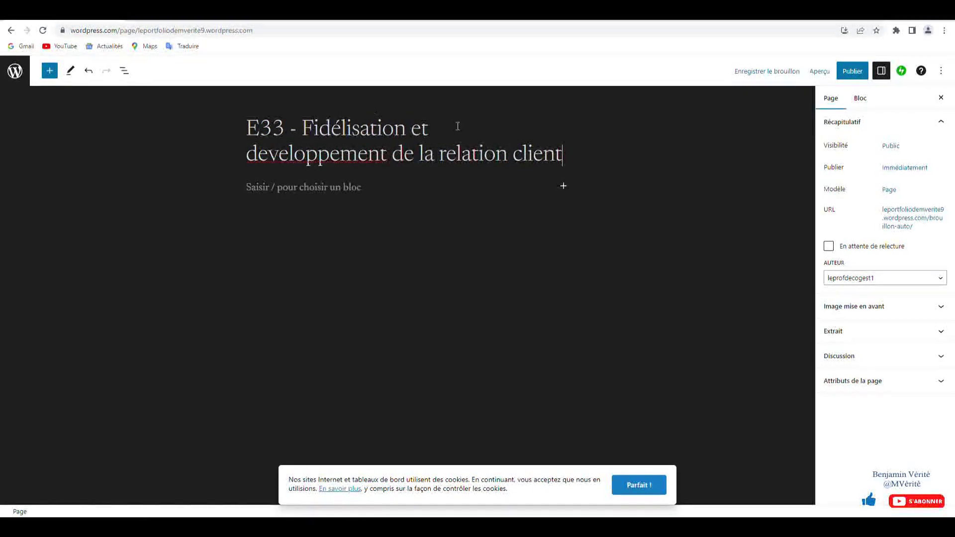
pyautogui.moveTo(562, 154); pyautogui.dragTo(321, 127)
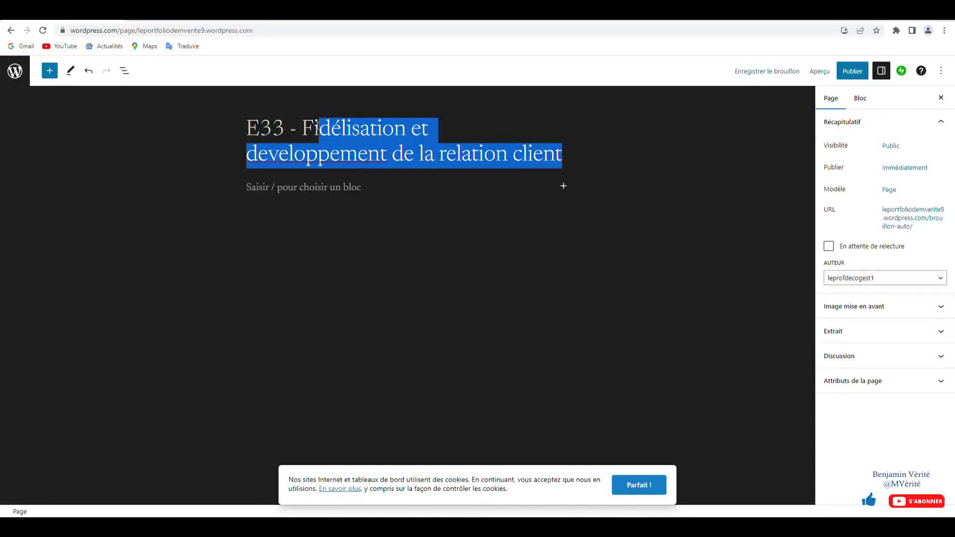
pyautogui.write('DRC')
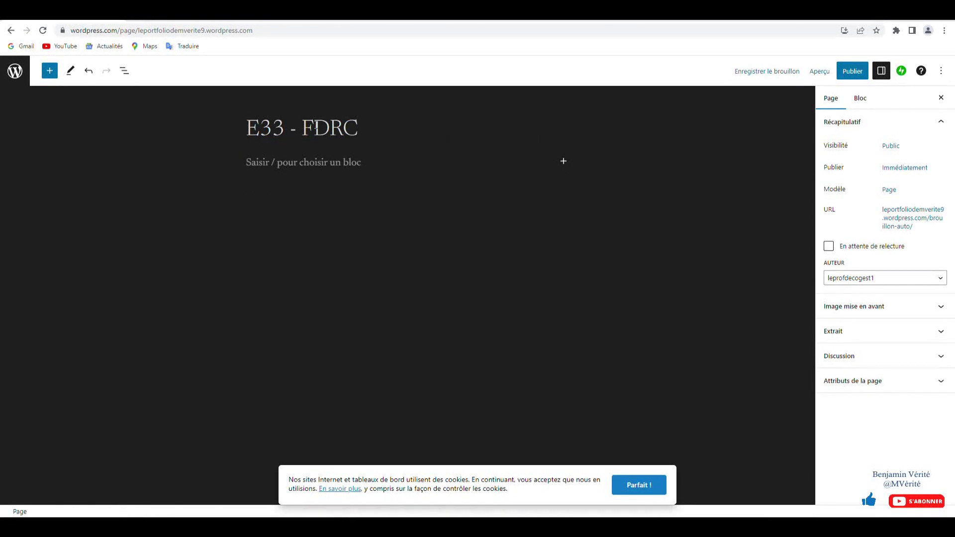
# - Write the intro paragraph about the customer-relationship dossier, fix 'développement' and dismiss the cookie notice
pyautogui.click(338, 160)
pyautogui.write('Vous trouverez ici')
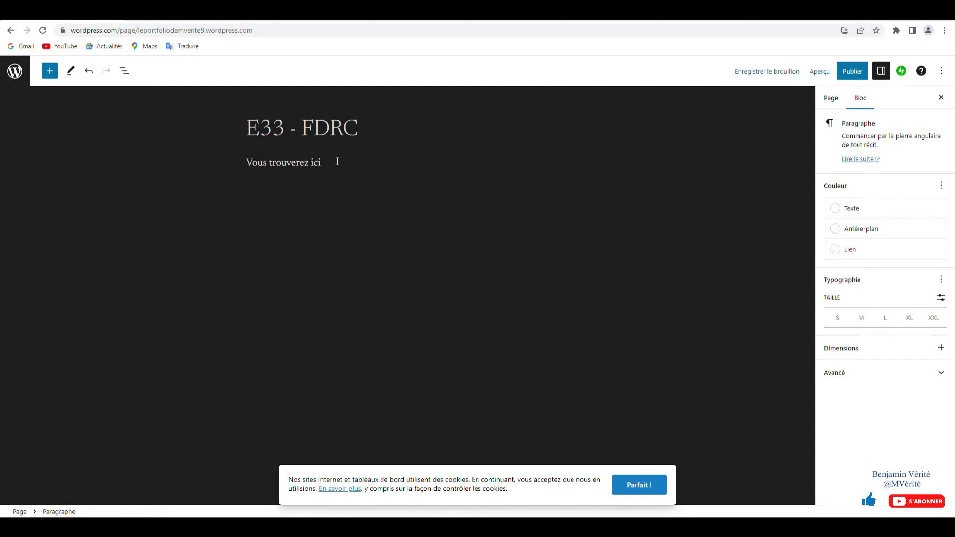
pyautogui.write(' mon dossier de fidélisation et developp')
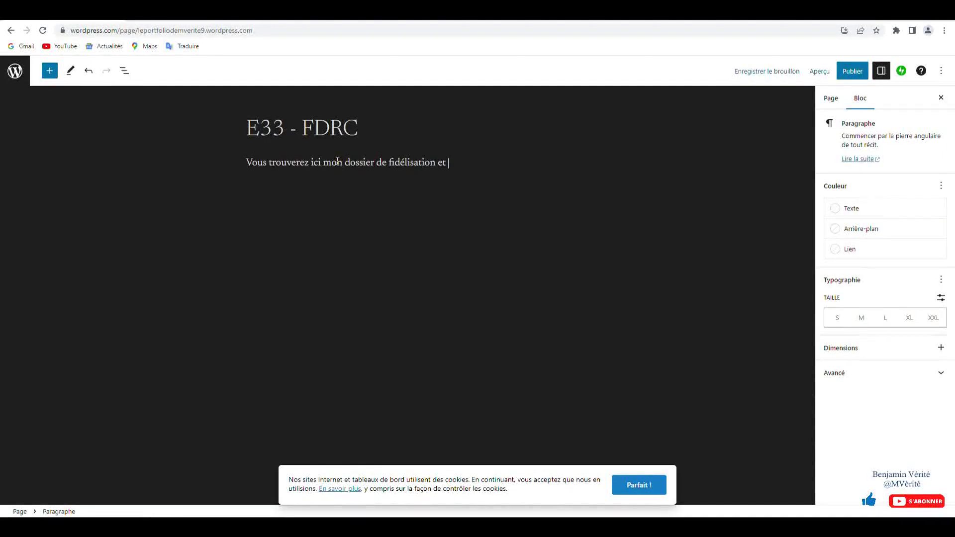
pyautogui.write("a relation client. J'y déposerai l'ensemble de mes documents démontrant mon action mise en place.")
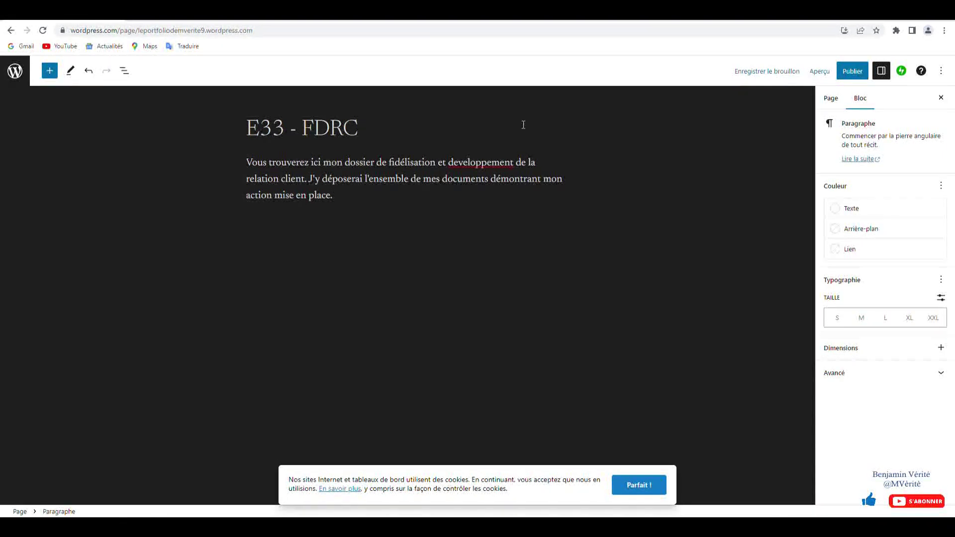
pyautogui.rightClick(485, 161)
pyautogui.press('Escape')
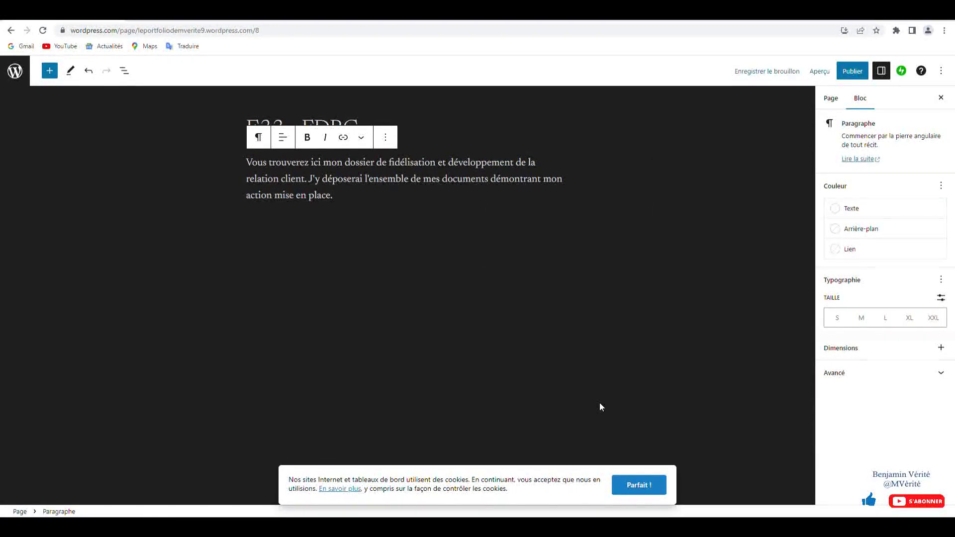
pyautogui.click(641, 489)
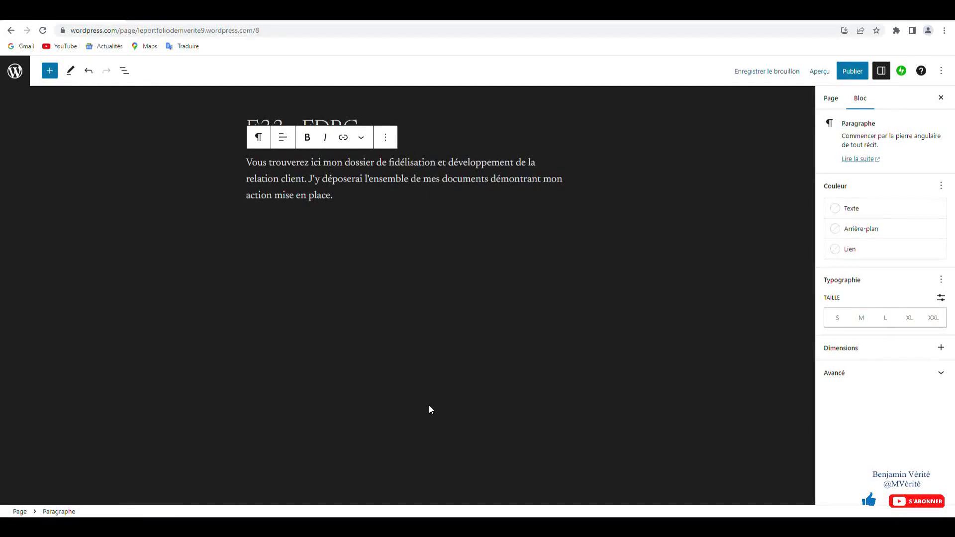
# - Publish the E33 - FDRC page, then browse the block list without adding anything
pyautogui.click(852, 75)
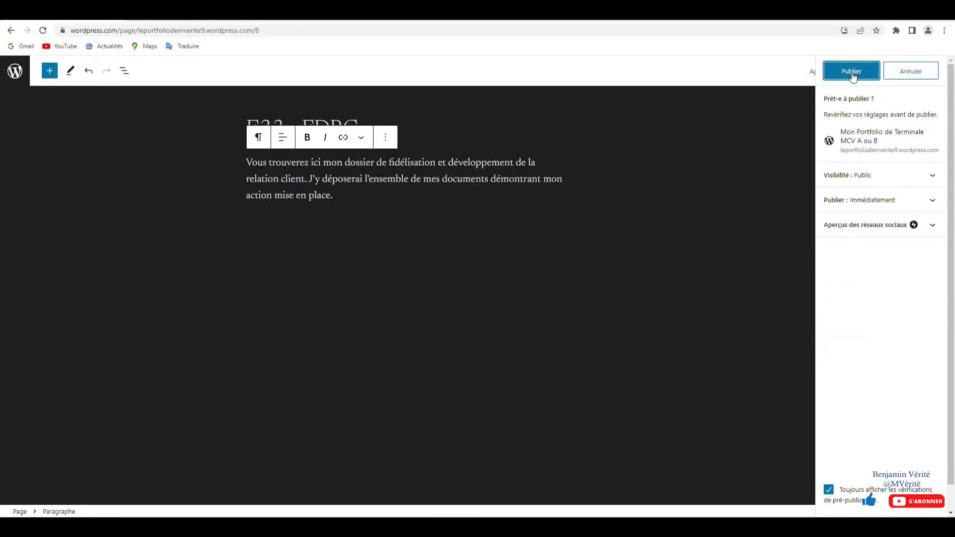
pyautogui.click(852, 73)
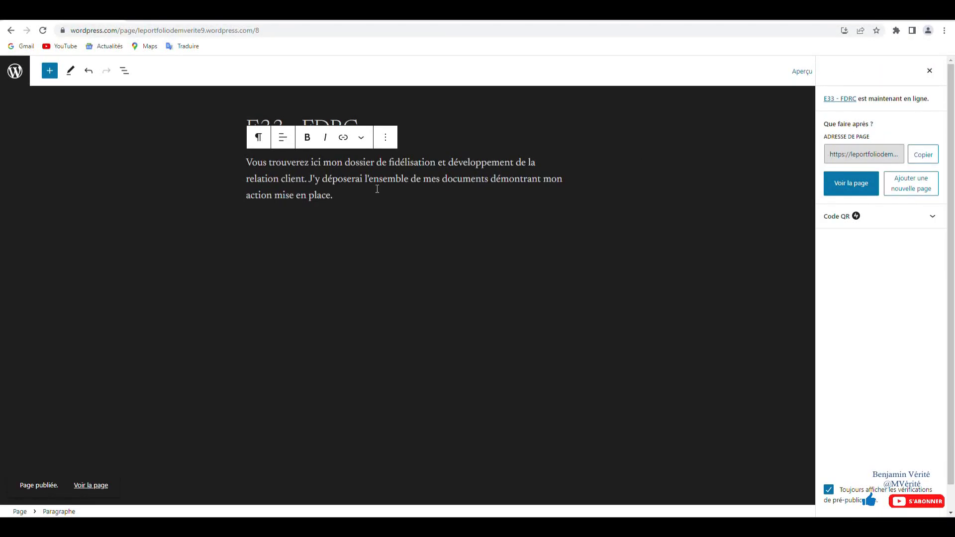
pyautogui.click(49, 71)
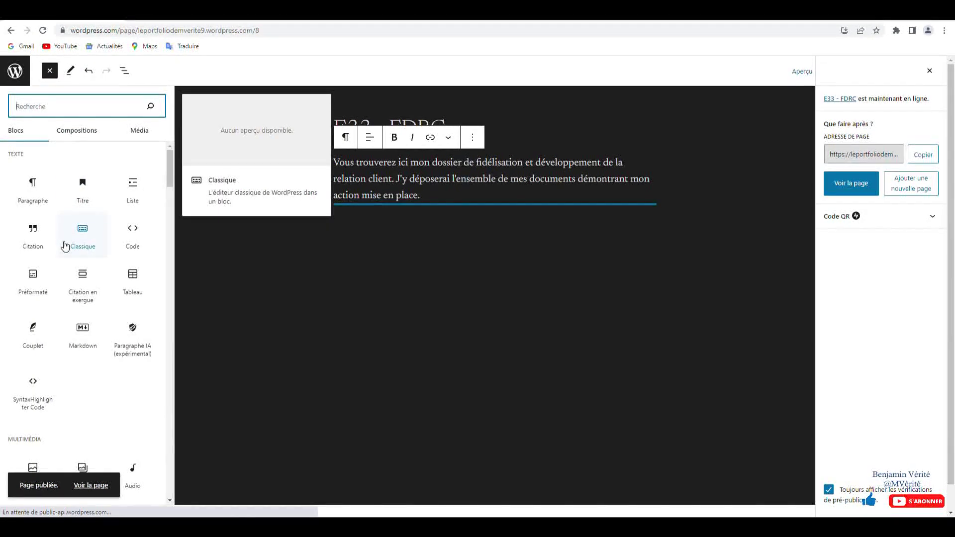
pyautogui.scroll(-2, 65, 246)
pyautogui.scroll(-3, 65, 246)
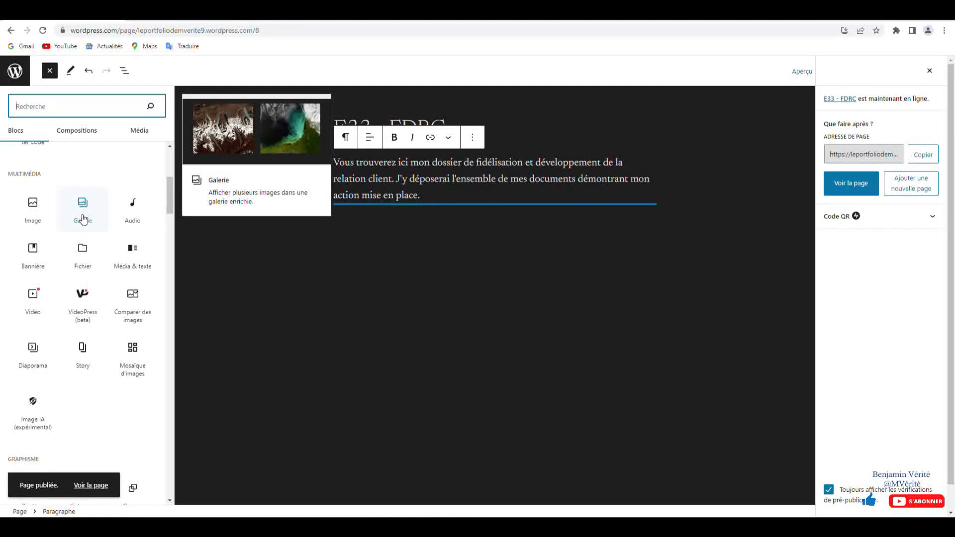
pyautogui.click(467, 258)
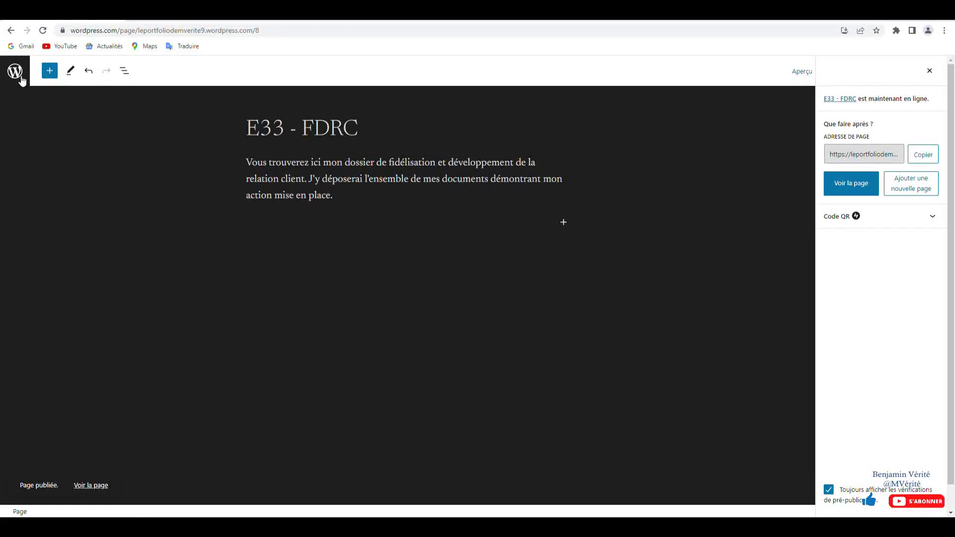
# - Close the published panel, go to the pages list and start another new page
pyautogui.click(930, 70)
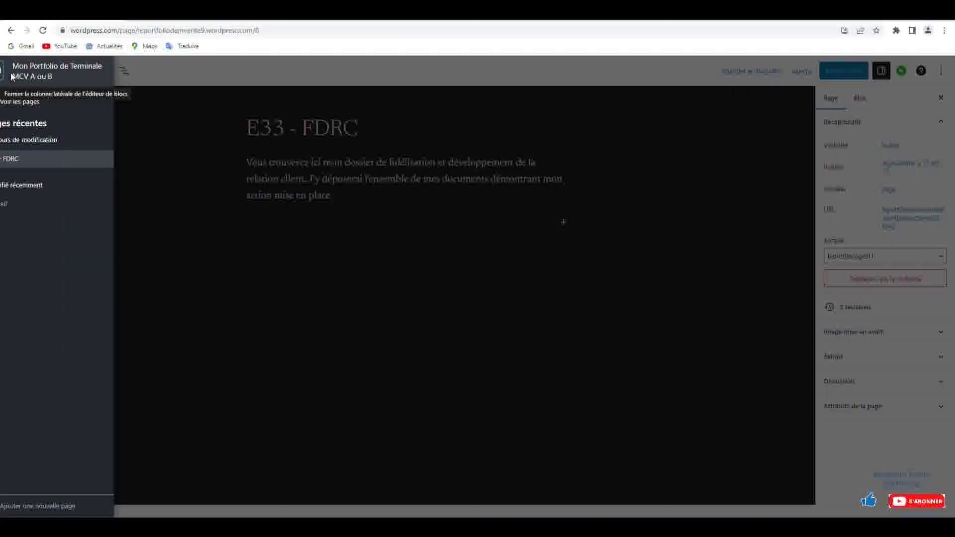
pyautogui.click(15, 70)
pyautogui.click(30, 102)
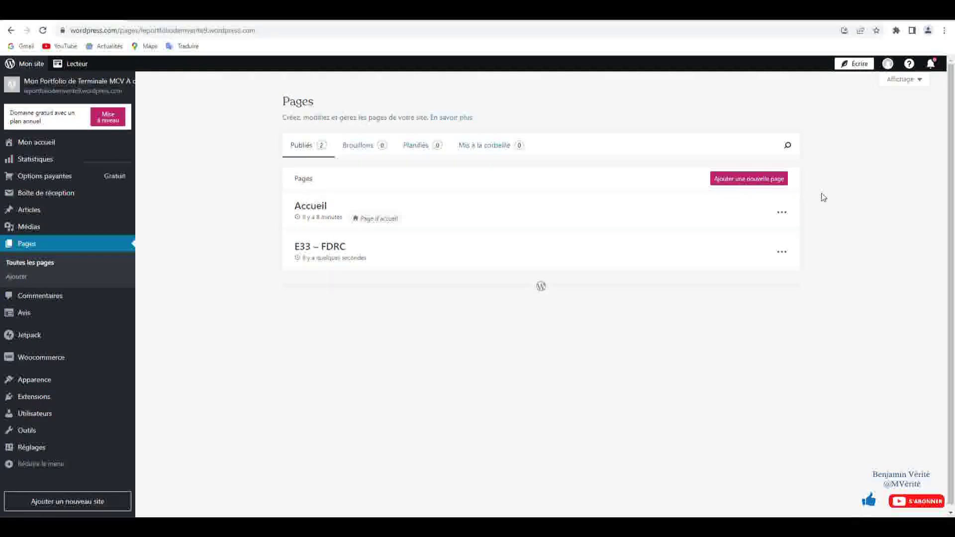
pyautogui.click(746, 182)
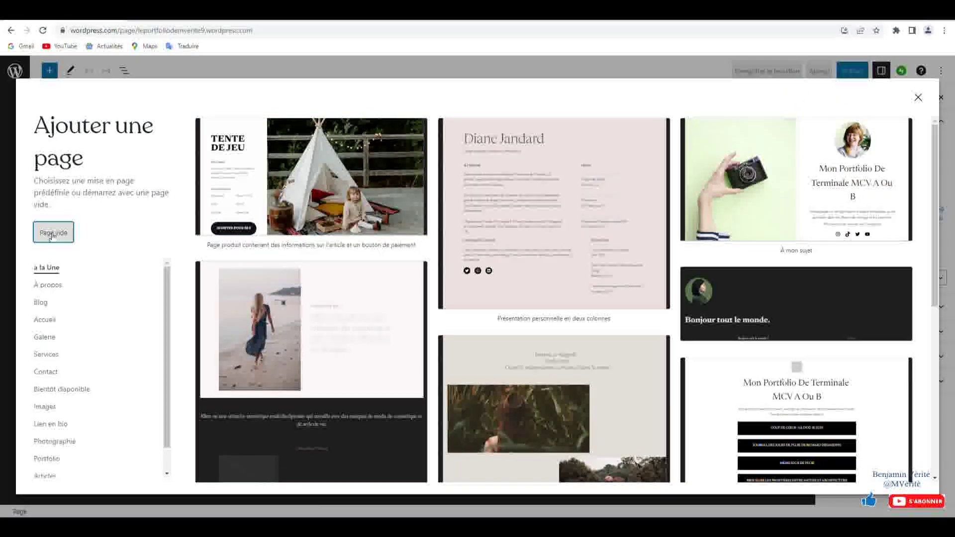
# - Start a blank page titled 'Chef d'oeuvre', correcting the miscapitalised title
pyautogui.click(59, 232)
pyautogui.write('cHEF')
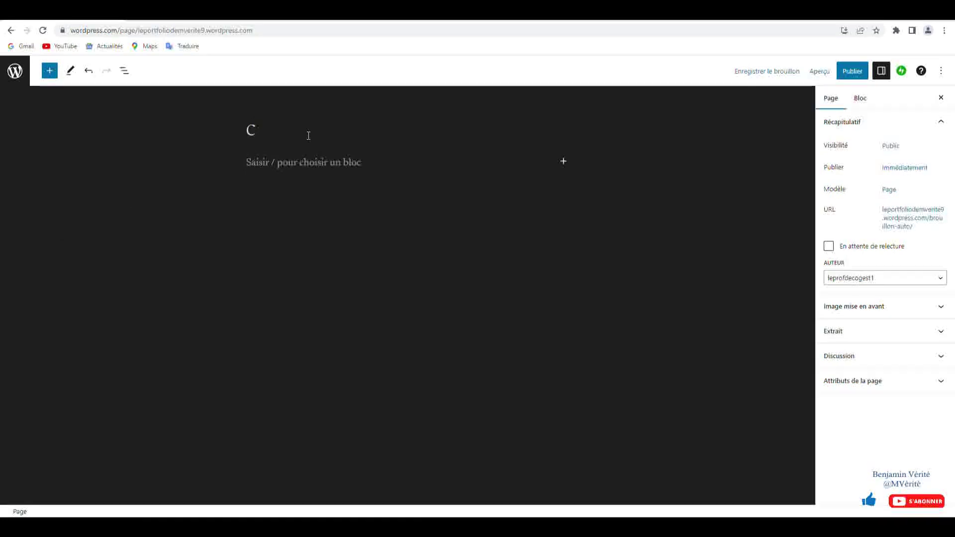
pyautogui.press('BackSpace')
pyautogui.press('BackSpace')
pyautogui.press('BackSpace')
pyautogui.press('BackSpace')
pyautogui.write("Chef d'oeuvre")
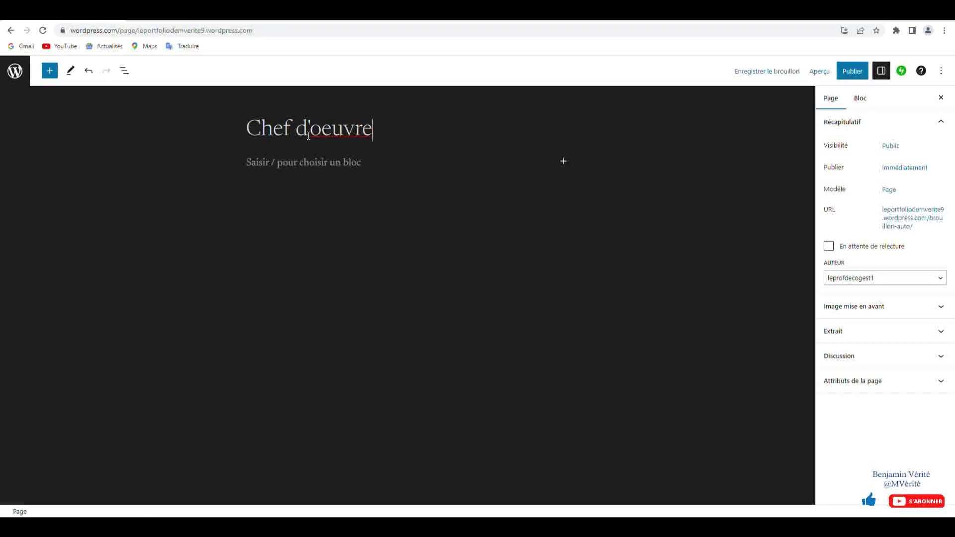
# - Type the paragraph about documents from the première and terminale baccalauréat professionnel years
pyautogui.click(344, 160)
pyautogui.write('V')
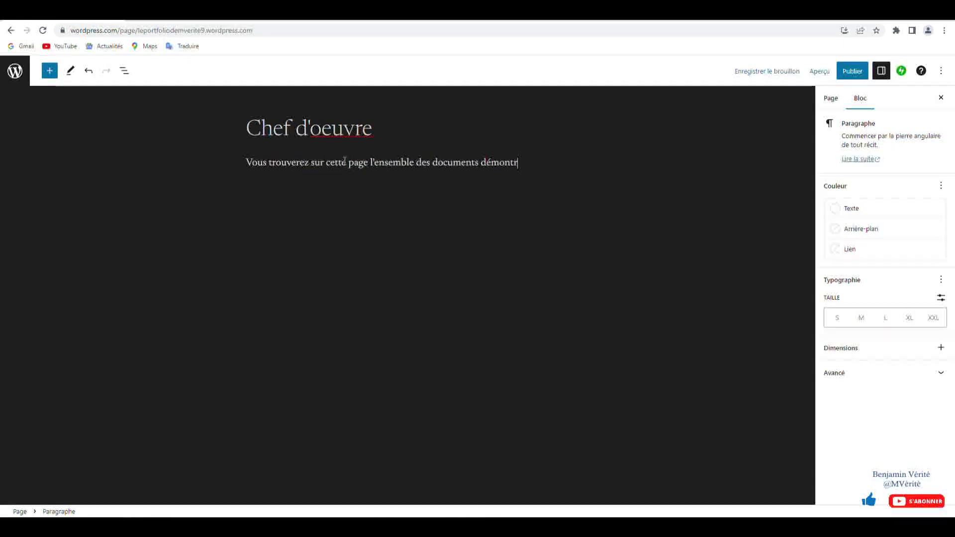
pyautogui.write('mo')
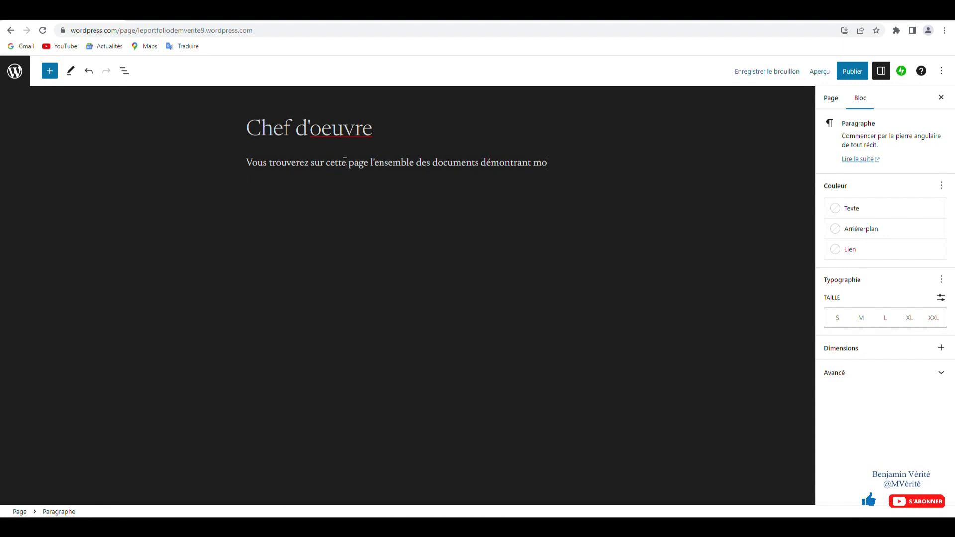
pyautogui.write('n travail tout au long de')
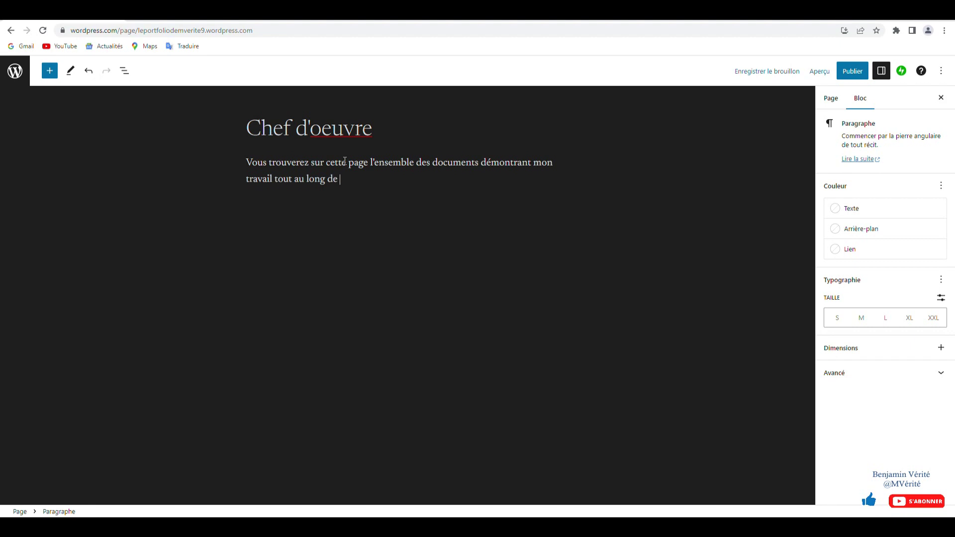
pyautogui.write(' ces deux années de première et terminale')
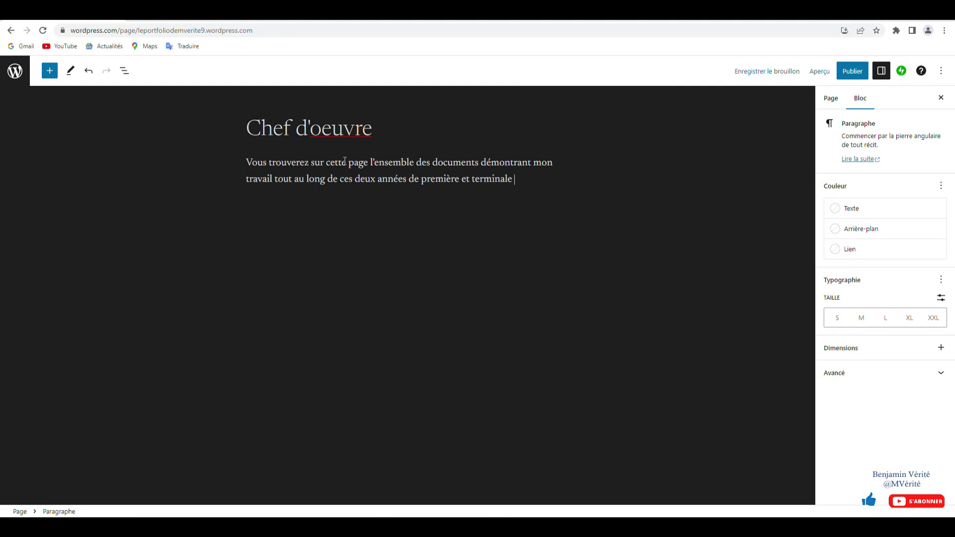
pyautogui.write(' baccalauréat pro')
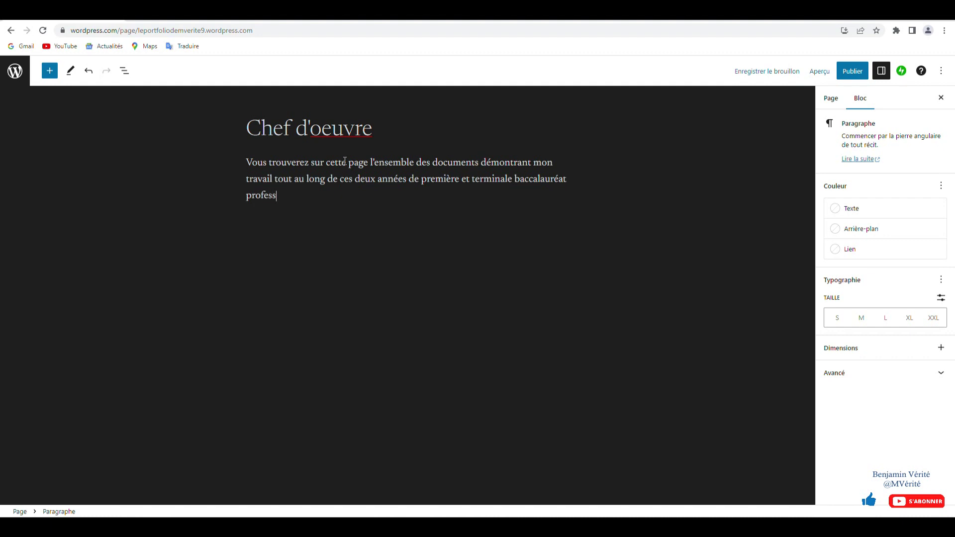
pyautogui.write('fessionnel MCV.')
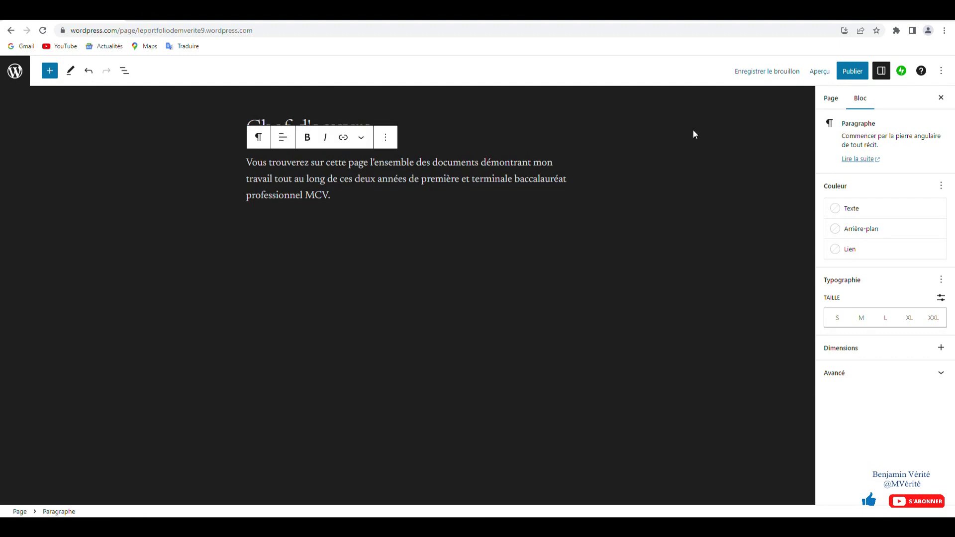
# - Publish the Chef d'oeuvre page
pyautogui.click(857, 73)
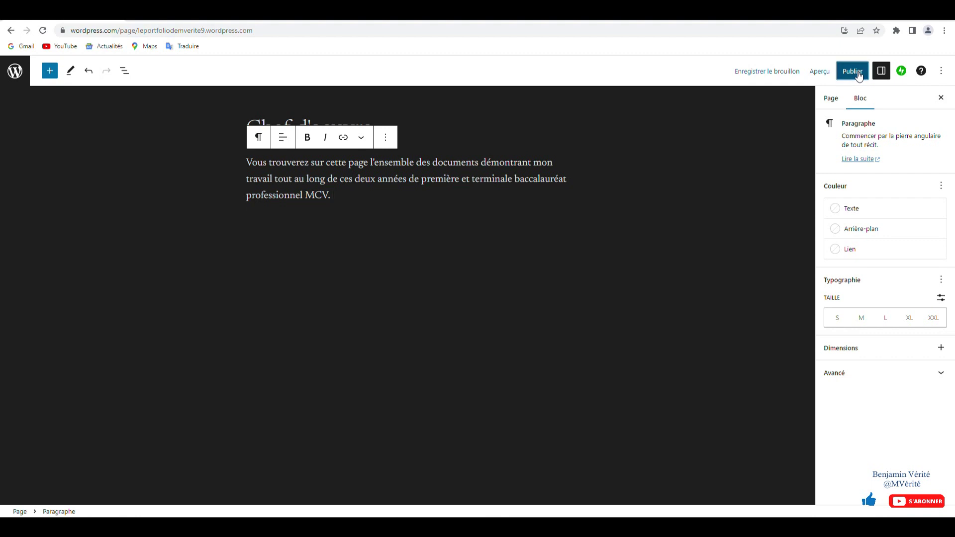
pyautogui.click(859, 74)
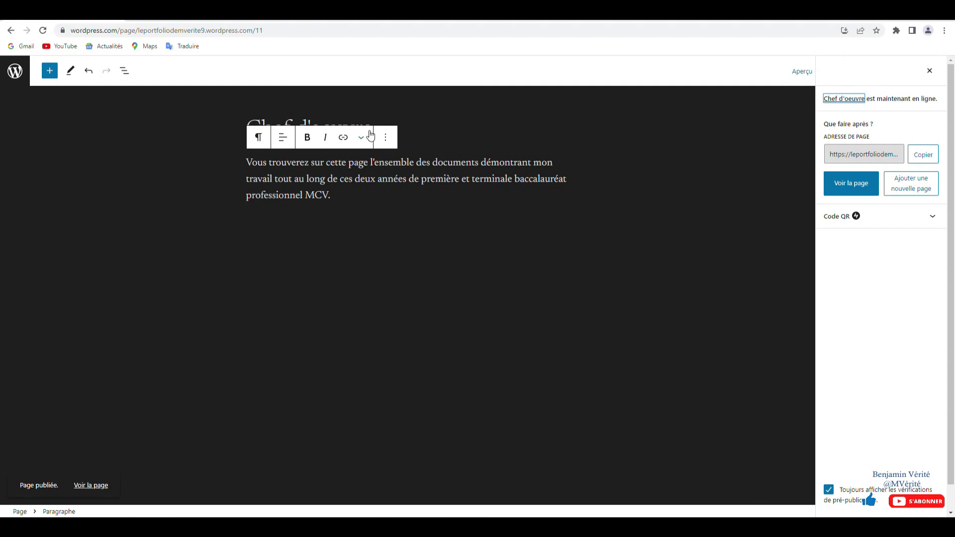
pyautogui.click(15, 72)
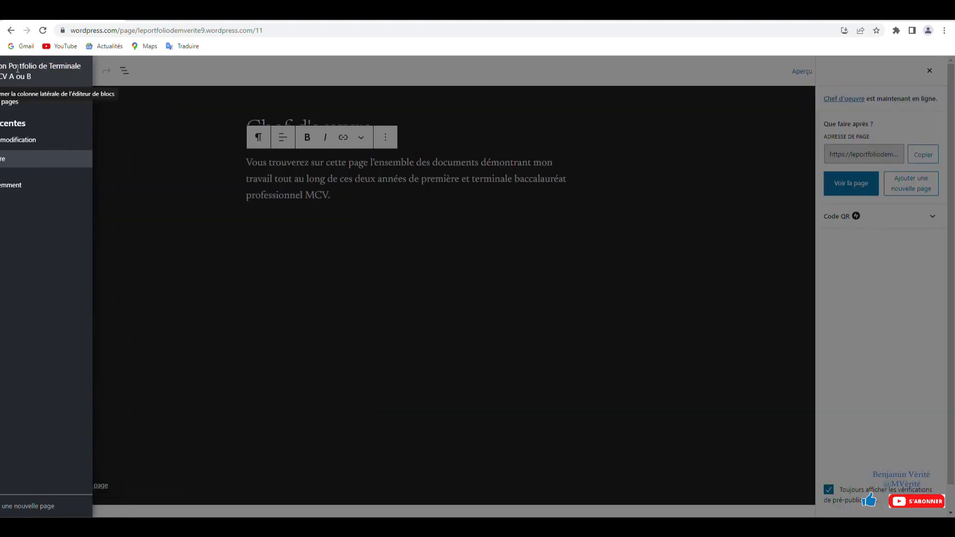
pyautogui.click(22, 73)
# - Browse the block list without adding anything, then go to the site's Pages list
pyautogui.click(49, 70)
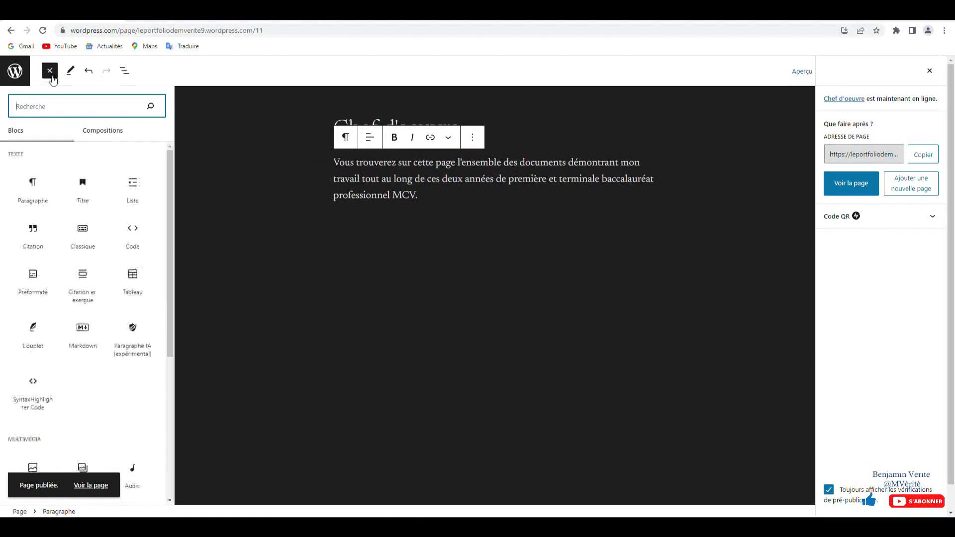
pyautogui.scroll(-6, 88, 307)
pyautogui.scroll(-2, 88, 307)
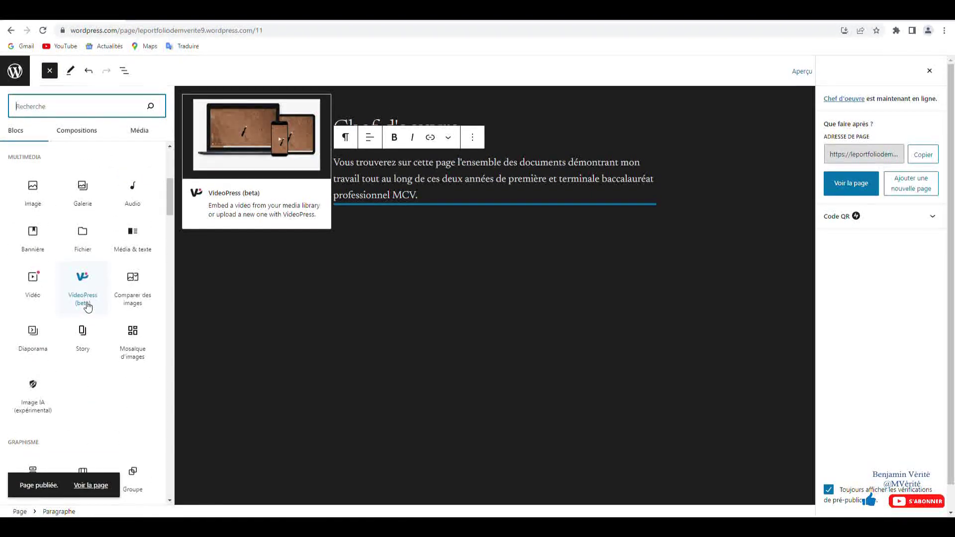
pyautogui.scroll(-4, 82, 338)
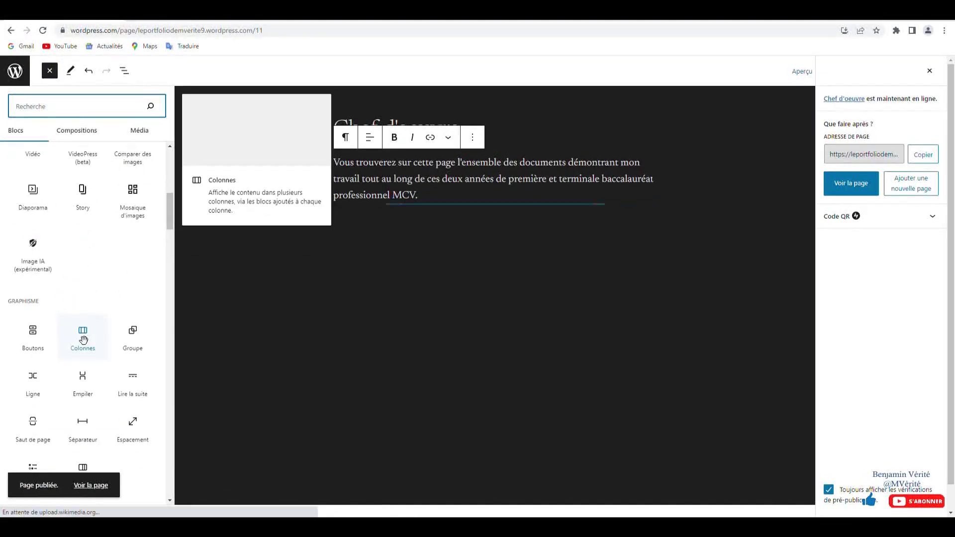
pyautogui.scroll(2, 85, 347)
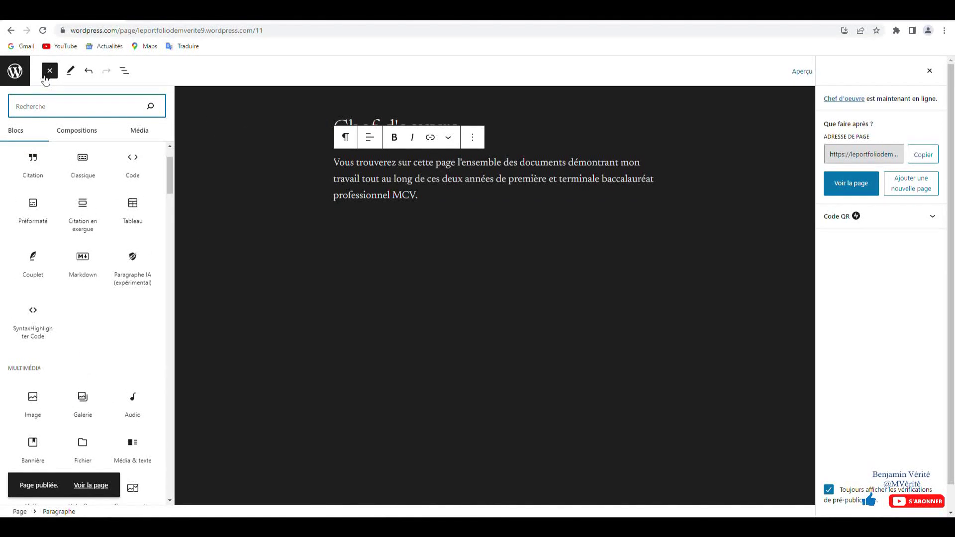
pyautogui.click(49, 70)
pyautogui.click(16, 72)
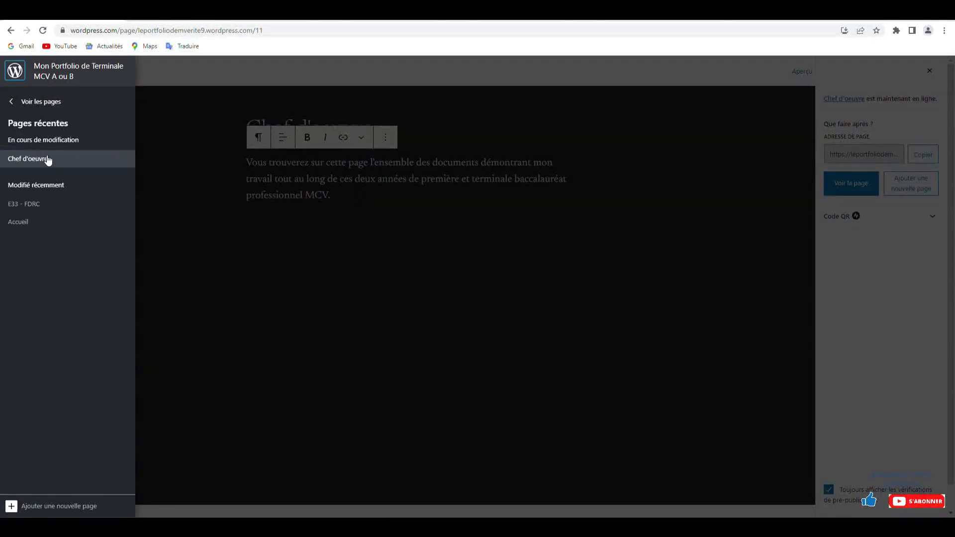
pyautogui.click(37, 105)
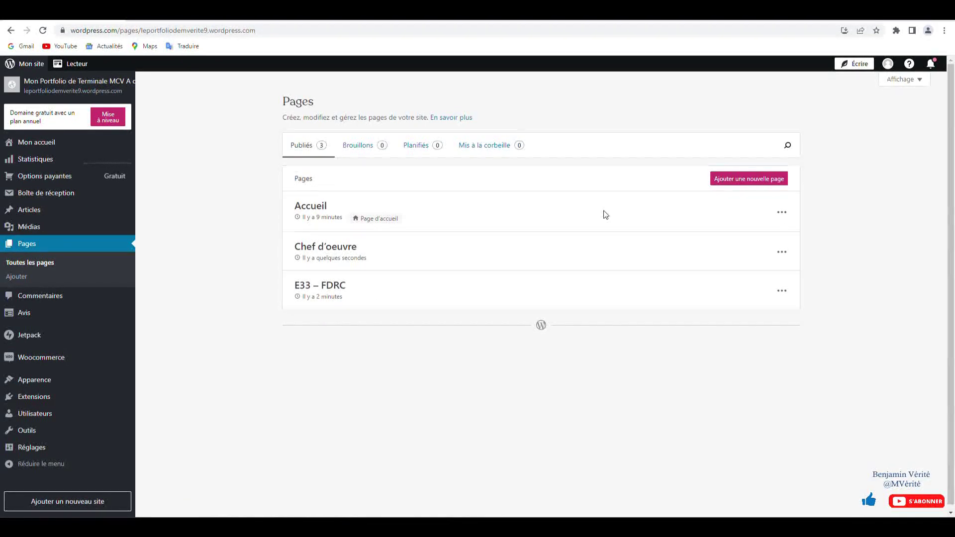
# - Start a new page from the blank layout and place the caret in its title
pyautogui.click(746, 180)
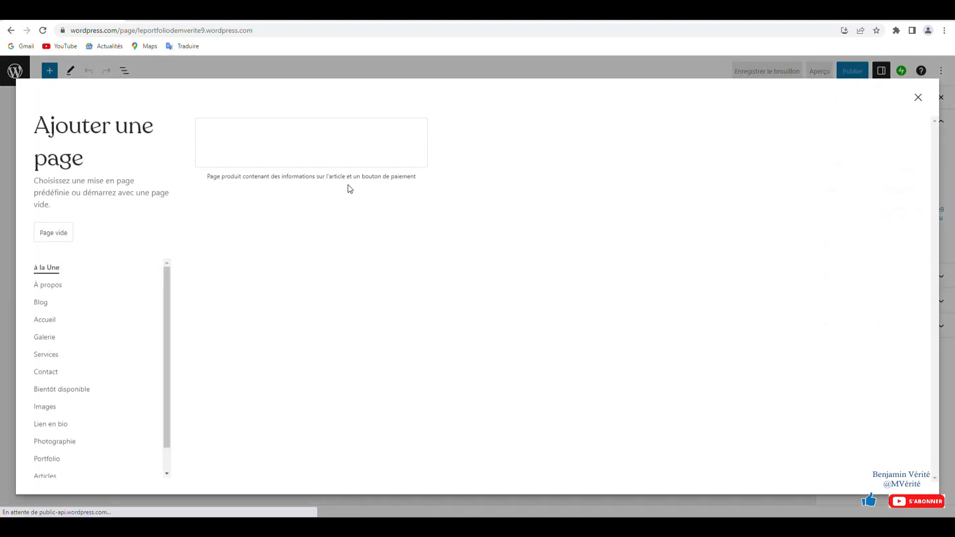
pyautogui.click(55, 233)
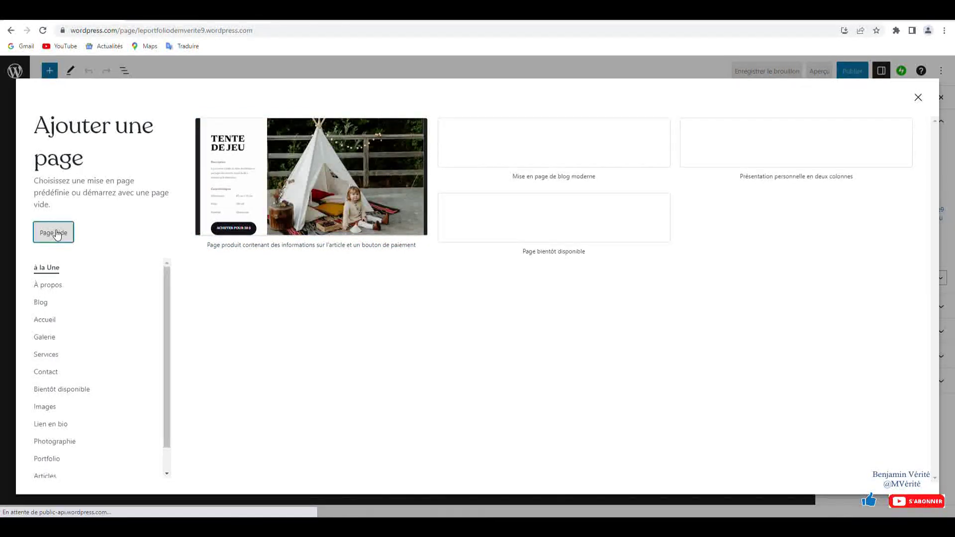
pyautogui.click(332, 132)
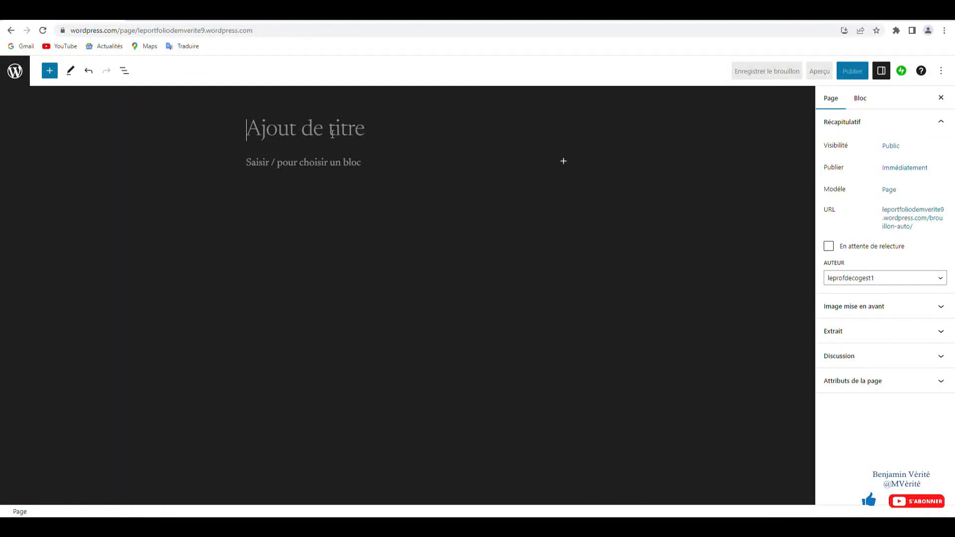
# - Title the page 'E31 - Vente conseil' and type the intro paragraph about the year's work
pyautogui.write('e')
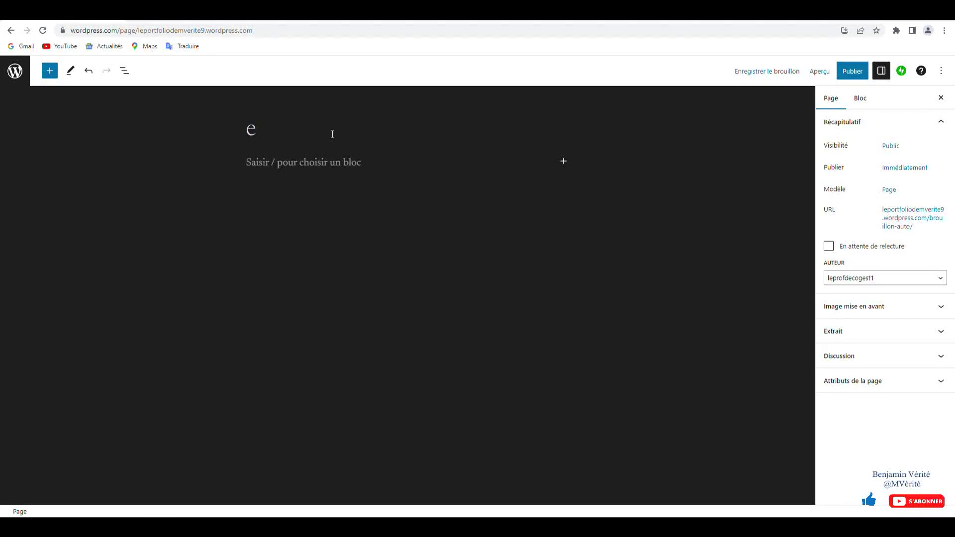
pyautogui.write('3&')
pyautogui.write(' - ')
pyautogui.write('V')
pyautogui.write('ente consei')
pyautogui.write('l')
pyautogui.press('Return')
pyautogui.write('Vous trouverez ')
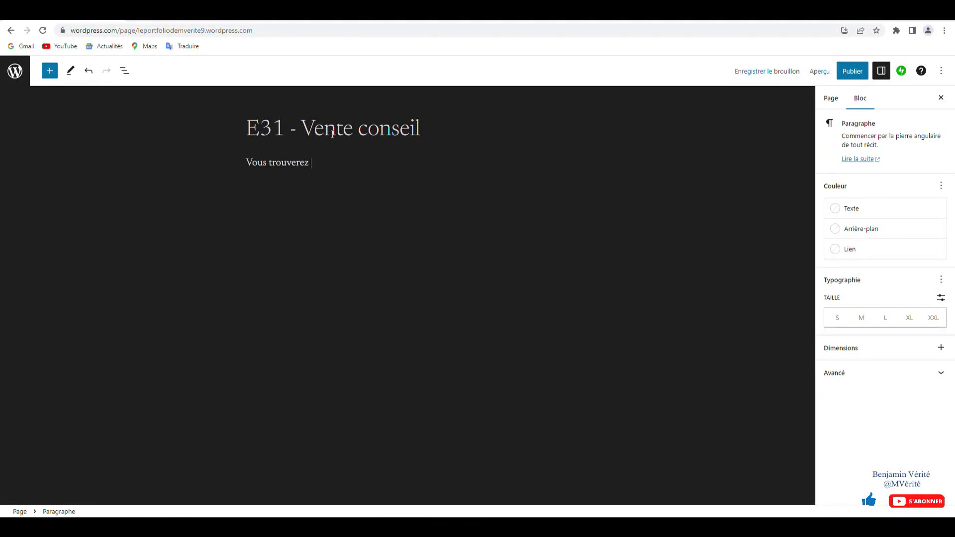
pyautogui.write('dans cette partie les docume')
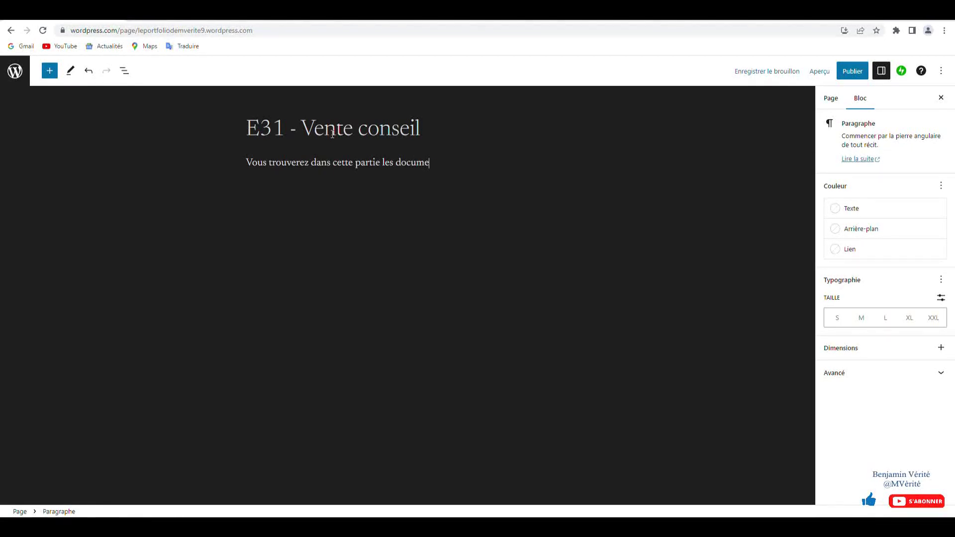
pyautogui.write('nts démontrant mon travail tout au lon')
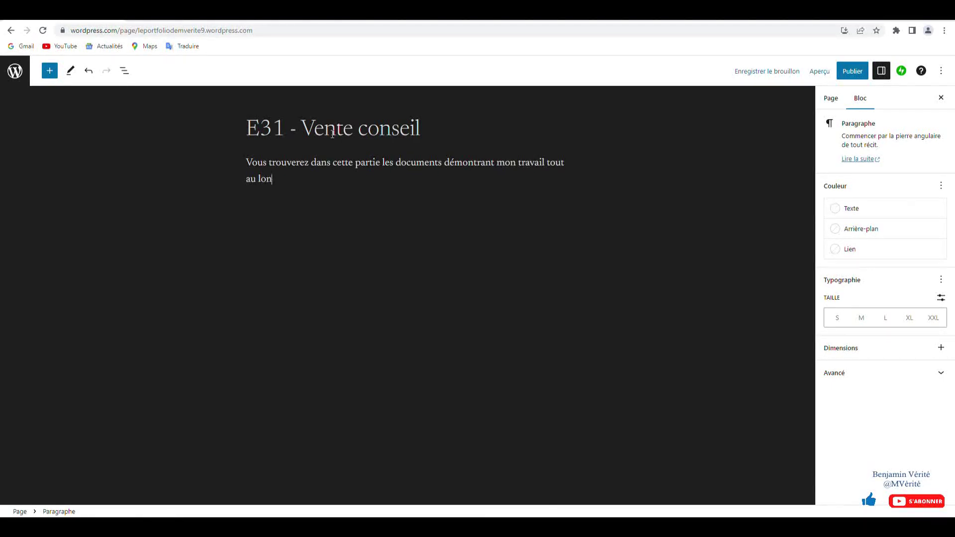
pyautogui.write("g de l'année et ma progression d")
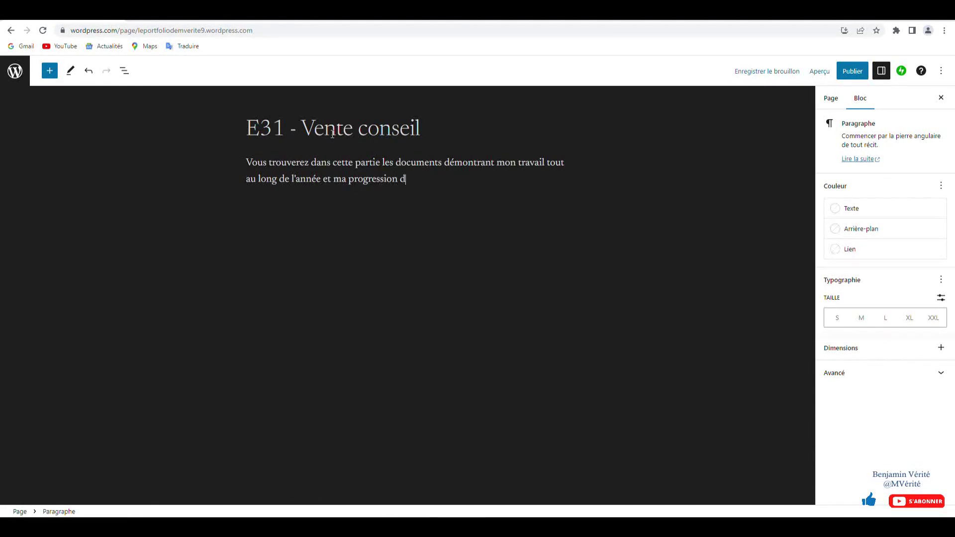
pyautogui.write("ans l'ensemble des éleme")
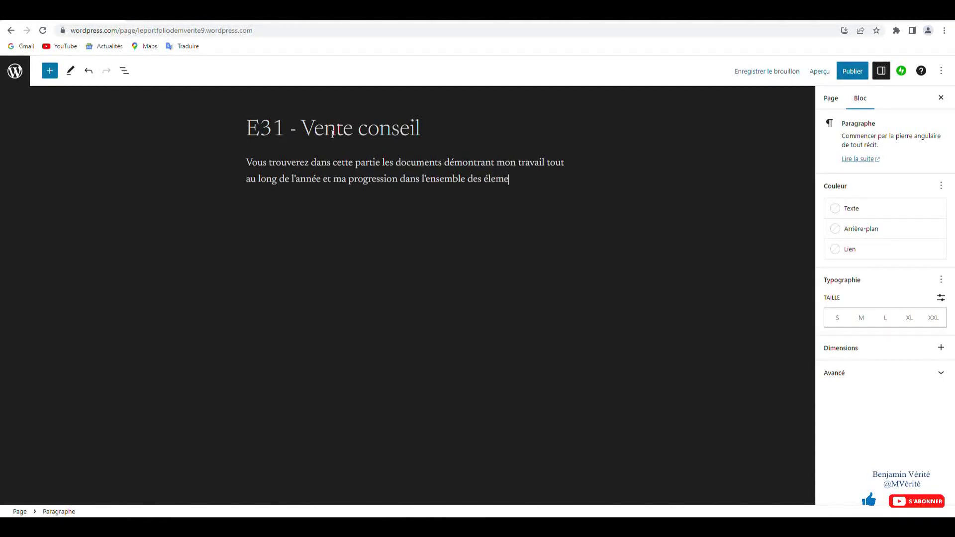
pyautogui.write('nts composant la vente conseil.')
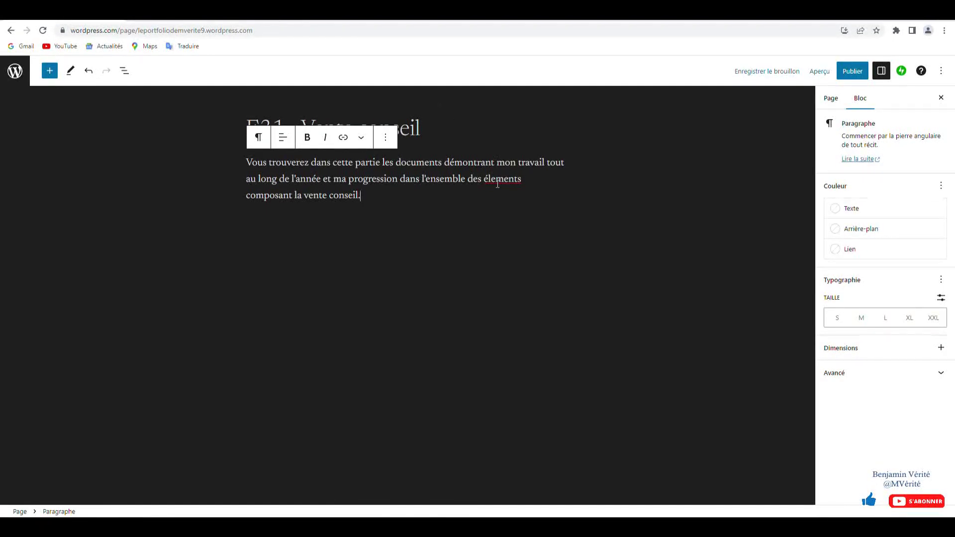
# - Fix the paragraph wording, accepting 'éléments' and replacing 'composant' with 'savoirs'
pyautogui.rightClick(497, 183)
pyautogui.click(525, 193)
pyautogui.press('BackSpace')
pyautogui.press('BackSpace')
pyautogui.press('BackSpace')
pyautogui.press('BackSpace')
pyautogui.press('BackSpace')
pyautogui.press('BackSpace')
pyautogui.press('BackSpace')
pyautogui.press('BackSpace')
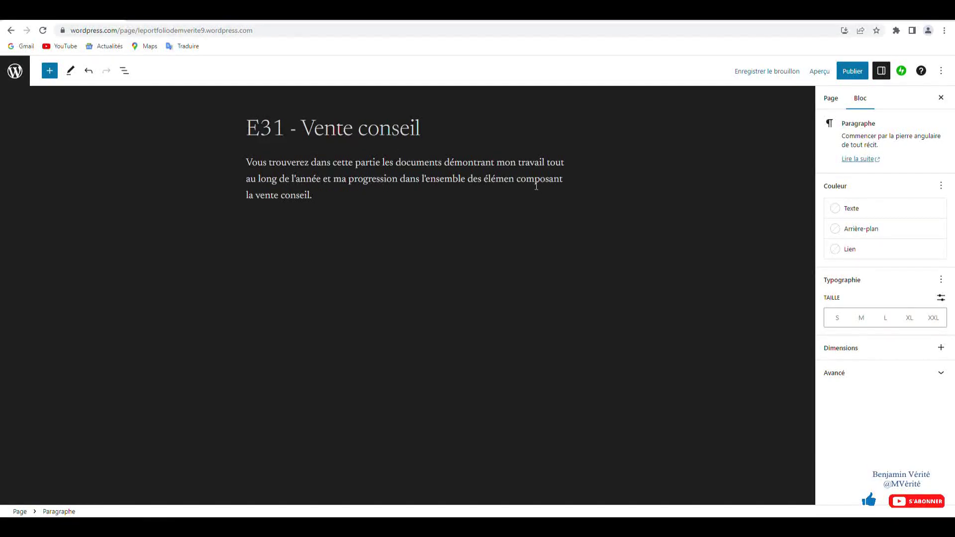
pyautogui.write('sa')
pyautogui.press('BackSpace')
pyautogui.press('BackSpace')
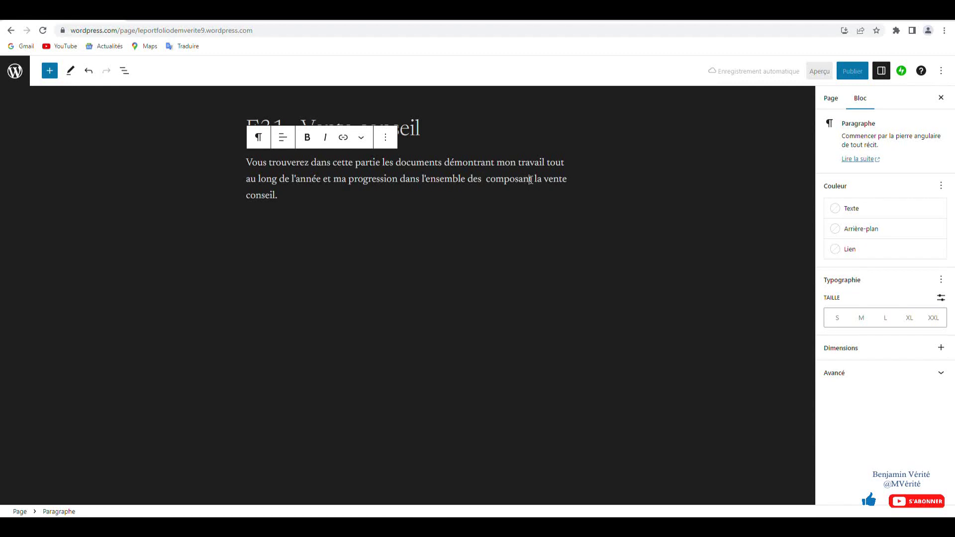
pyautogui.moveTo(530, 179); pyautogui.dragTo(487, 179)
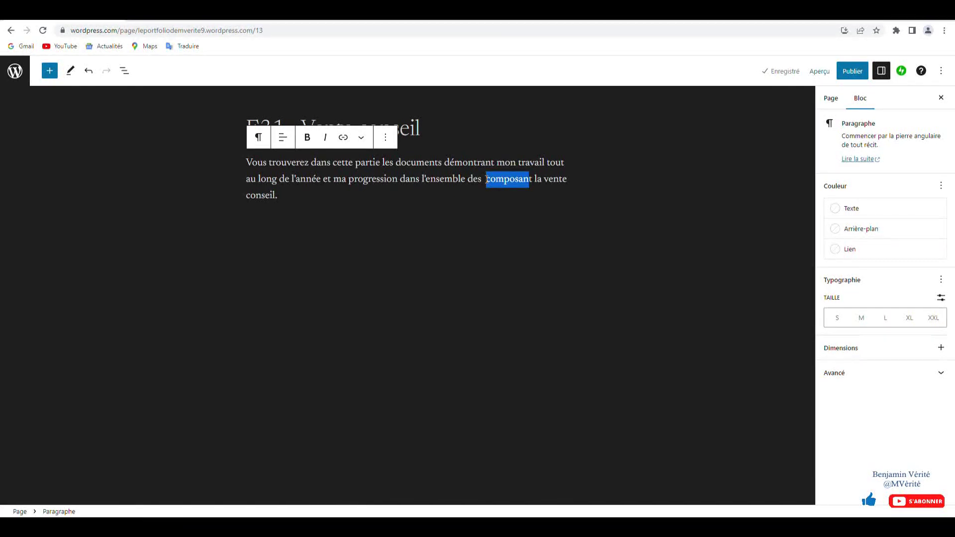
pyautogui.press('BackSpace')
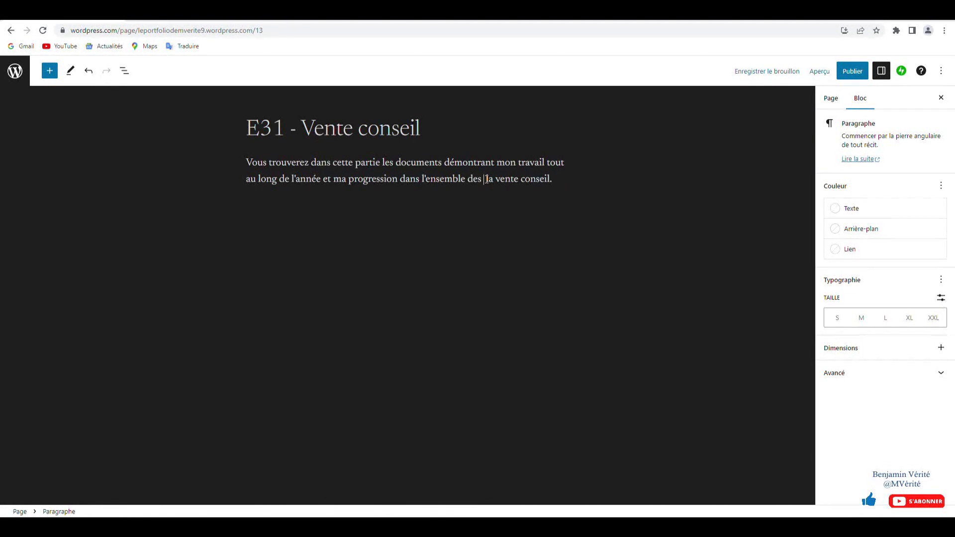
pyautogui.write('savoirs')
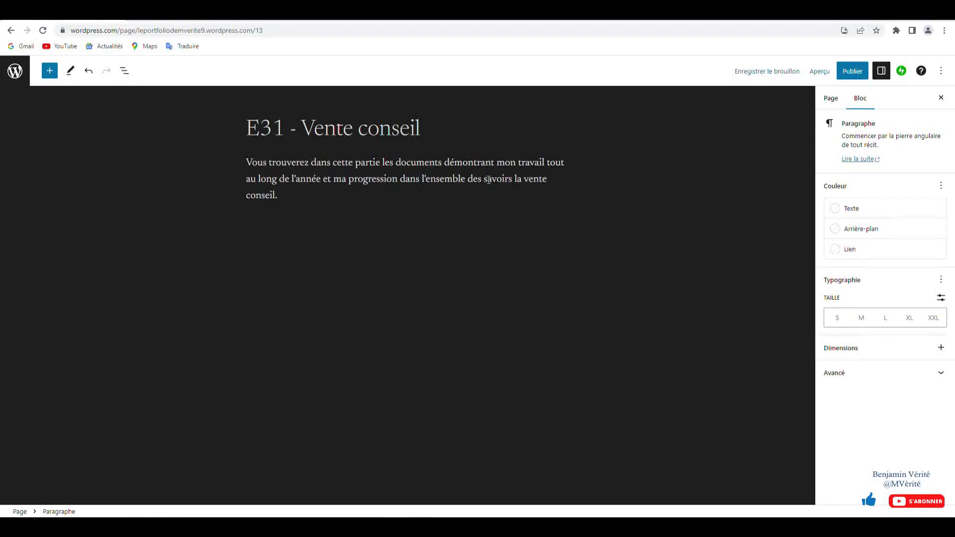
pyautogui.click(733, 152)
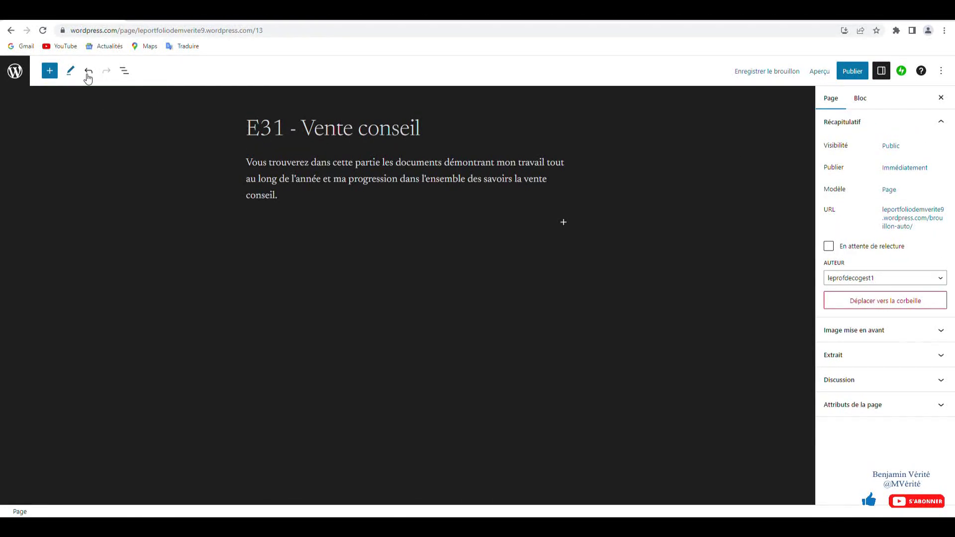
# - Publish the E31 - Vente conseil page and start another new page from the pages list
pyautogui.click(852, 71)
pyautogui.click(852, 73)
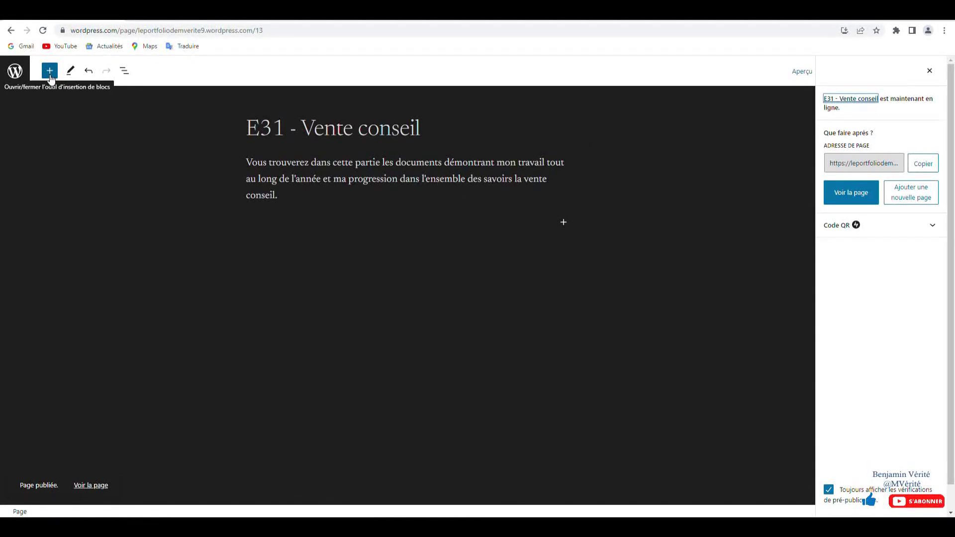
pyautogui.click(15, 71)
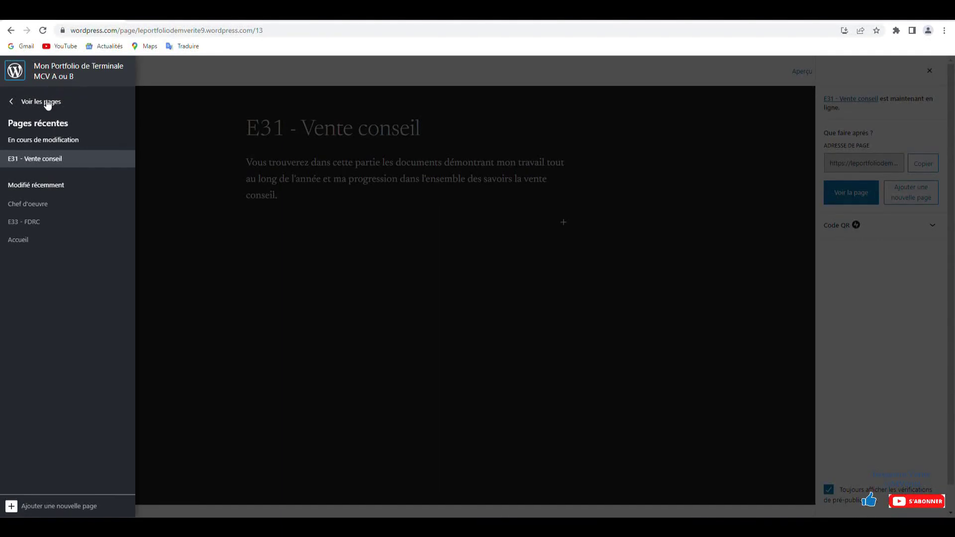
pyautogui.click(45, 102)
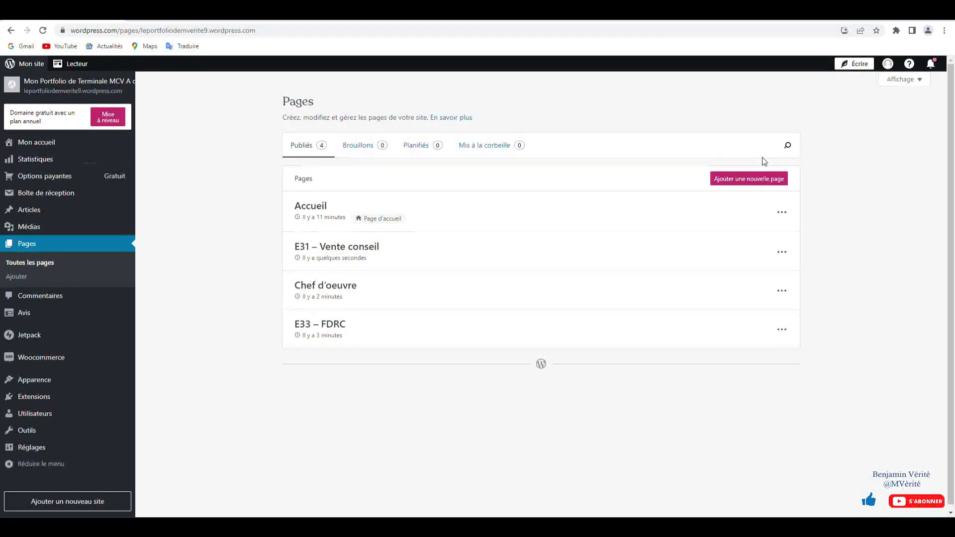
pyautogui.click(756, 179)
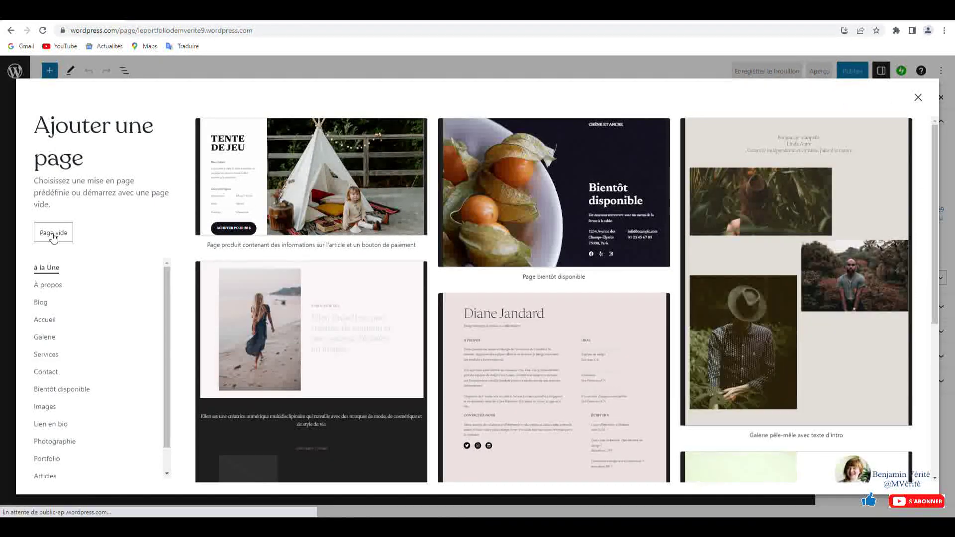
# - Start a blank page titled 'E32 - Suivi des ventes'
pyautogui.click(53, 233)
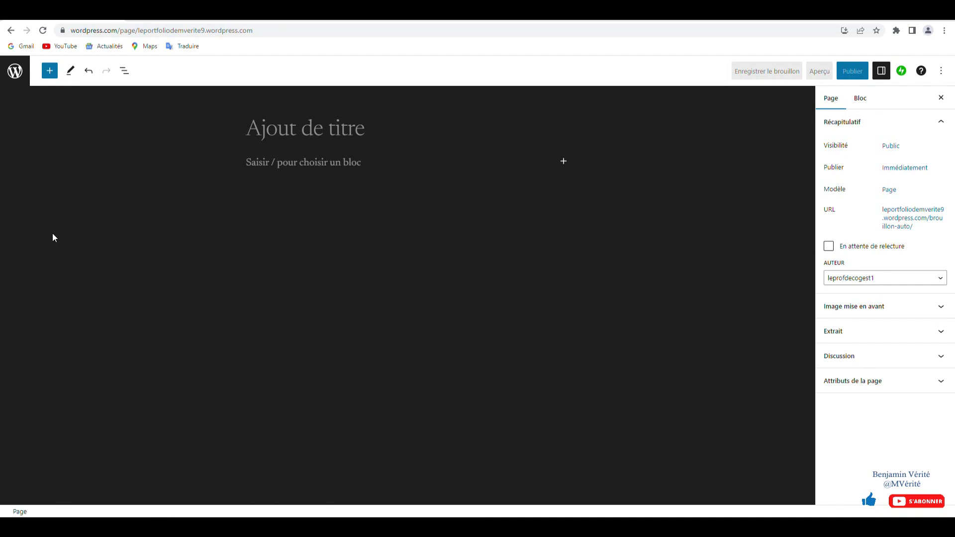
pyautogui.click(316, 127)
pyautogui.write('e')
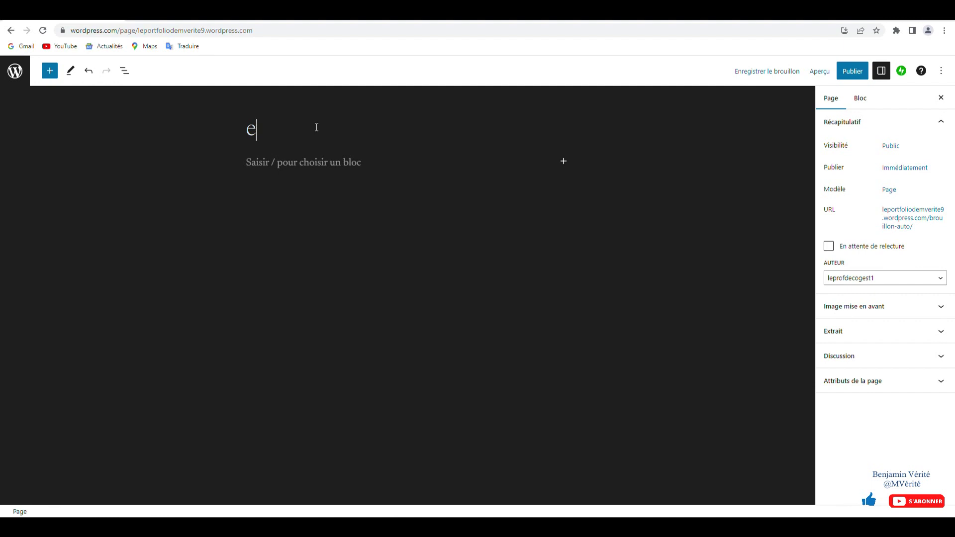
pyautogui.press('BackSpace')
pyautogui.write('E31')
pyautogui.press('BackSpace')
pyautogui.write('2 - Sui')
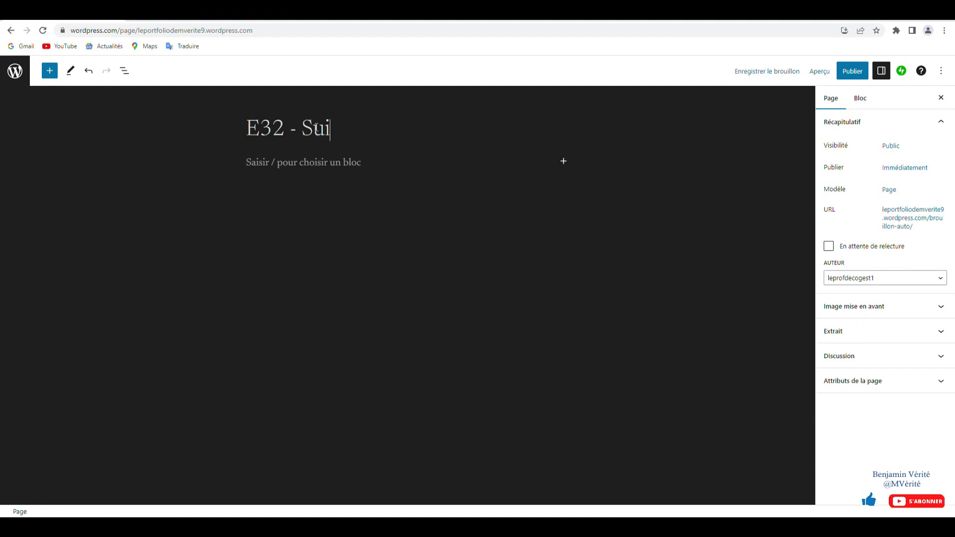
pyautogui.write('vi des ventes')
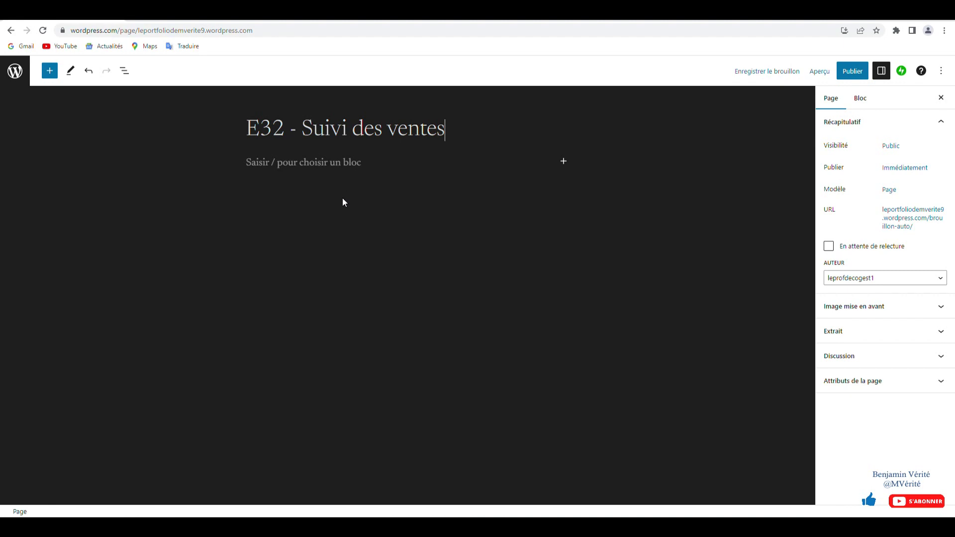
# - Write the intro paragraph about work done during MCV schooling and begin publishing
pyautogui.click(325, 164)
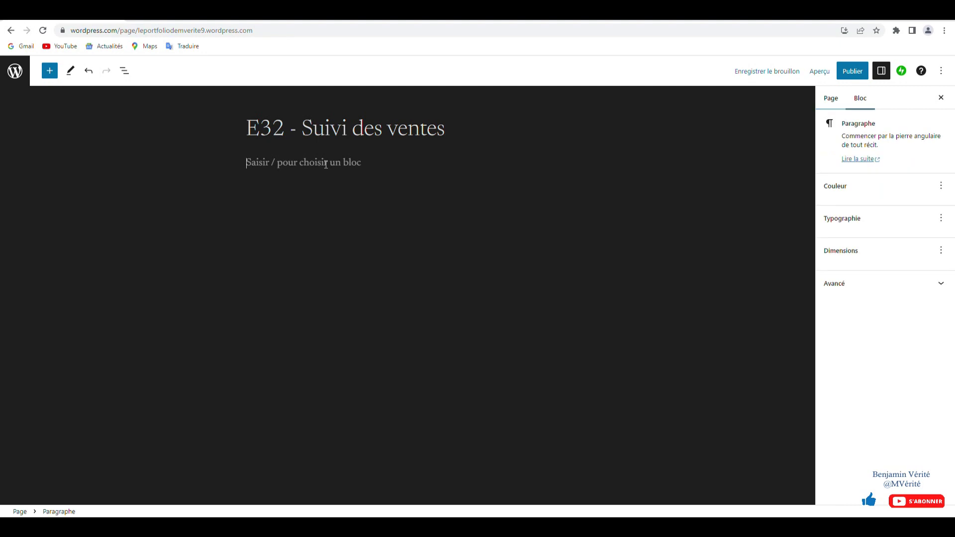
pyautogui.write("Vous trouverez ci-dessous l'ensemble des travaux menés tout")
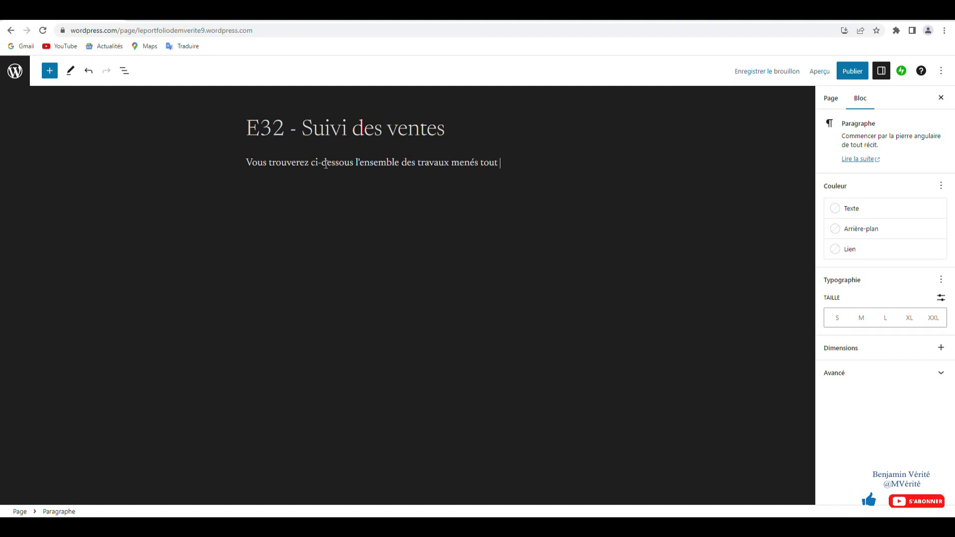
pyautogui.write('colarité en MC')
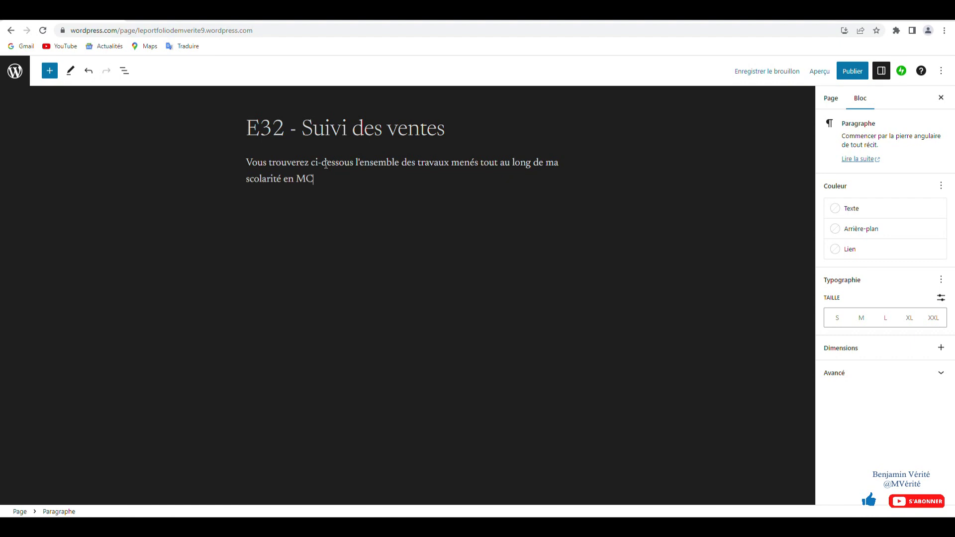
pyautogui.write('V.')
pyautogui.click(852, 71)
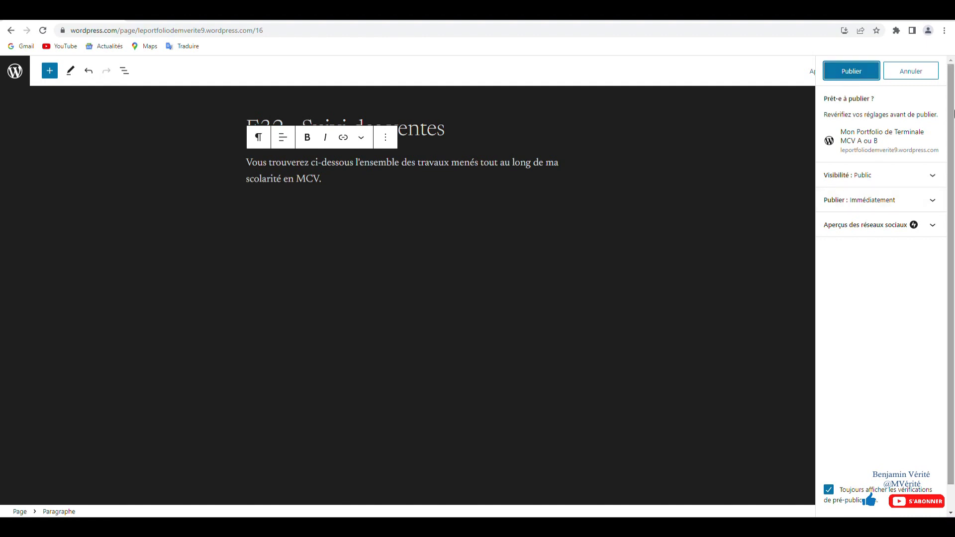
# - Confirm publication of 'E32 - Suivi des ventes' and start another new page from the pages list
pyautogui.click(851, 74)
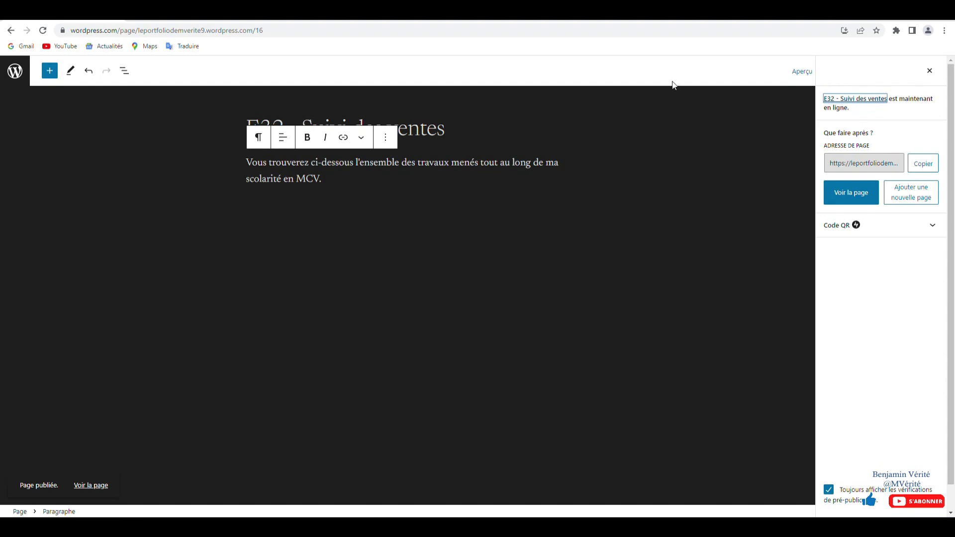
pyautogui.click(15, 71)
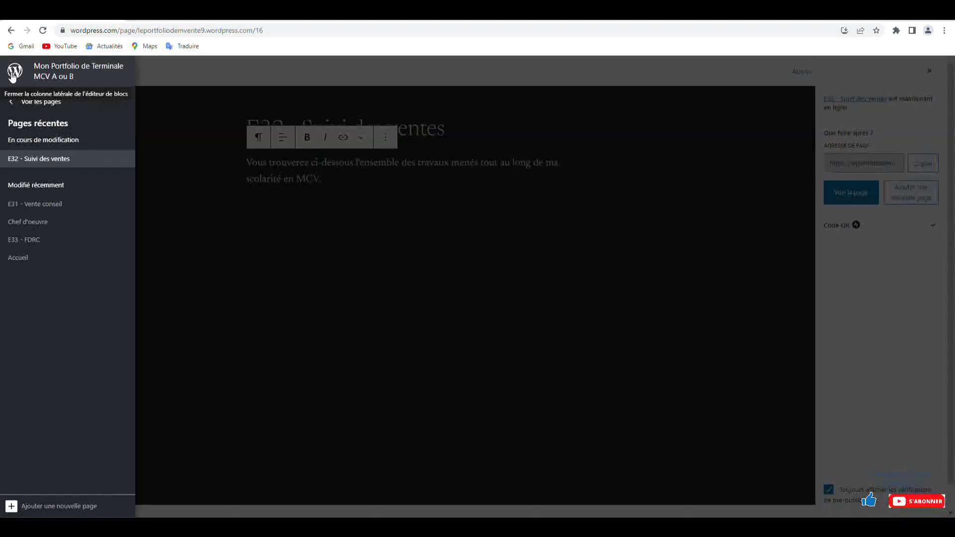
pyautogui.click(43, 101)
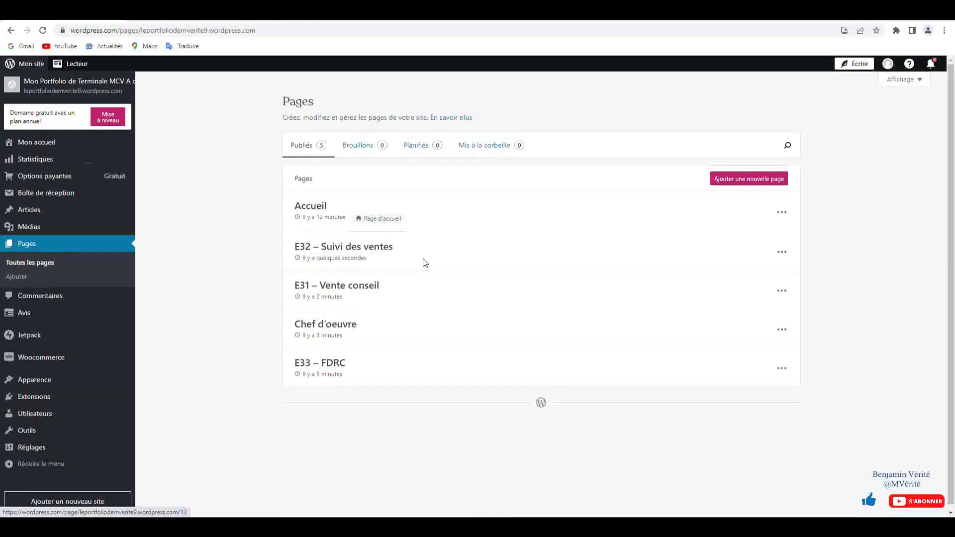
pyautogui.click(748, 182)
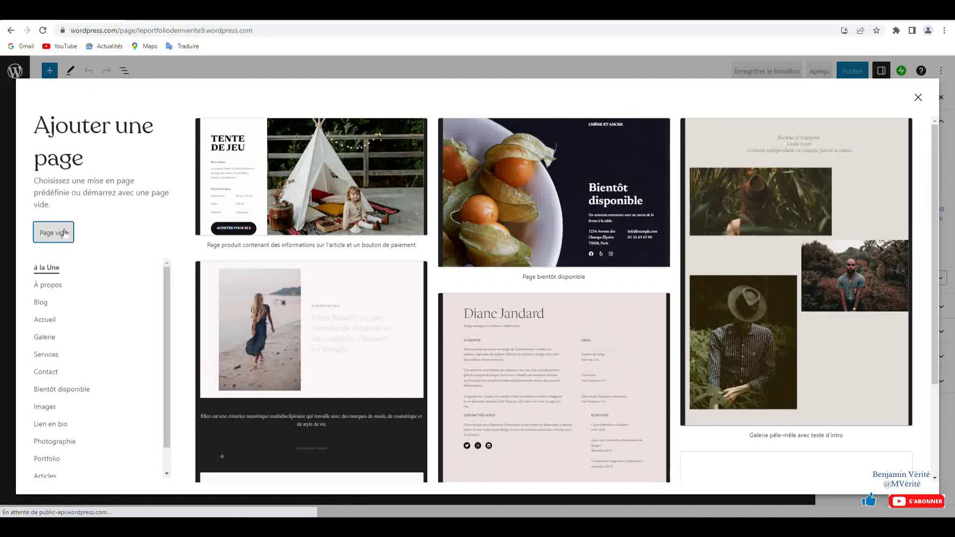
# - Start a blank page titled 'Présentation personnelle et professionnelle'
pyautogui.click(64, 232)
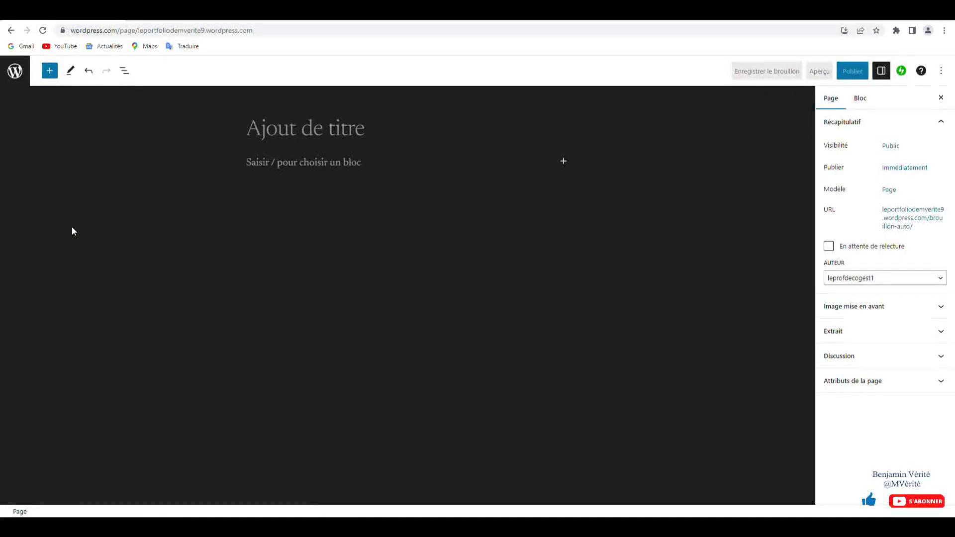
pyautogui.write('Présentation p')
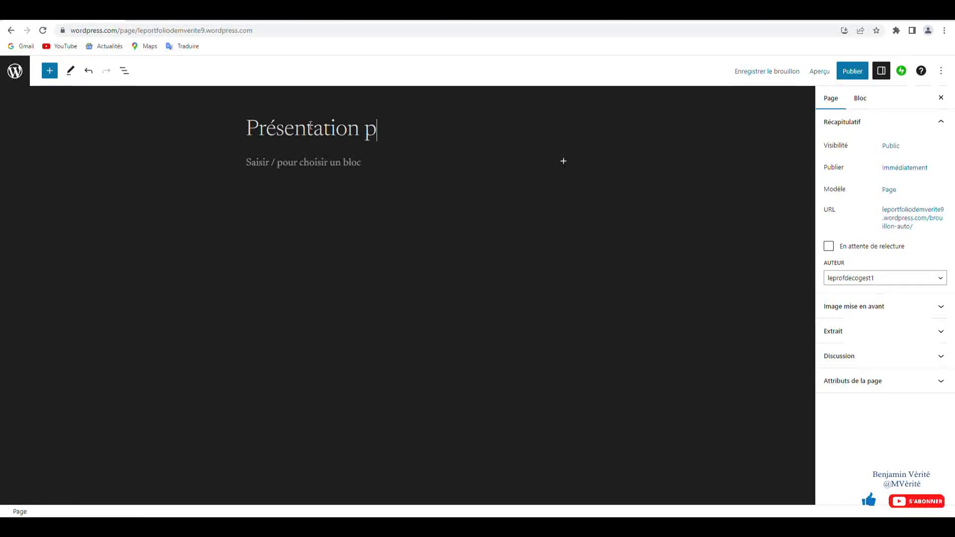
pyautogui.write('ersonnelle et p')
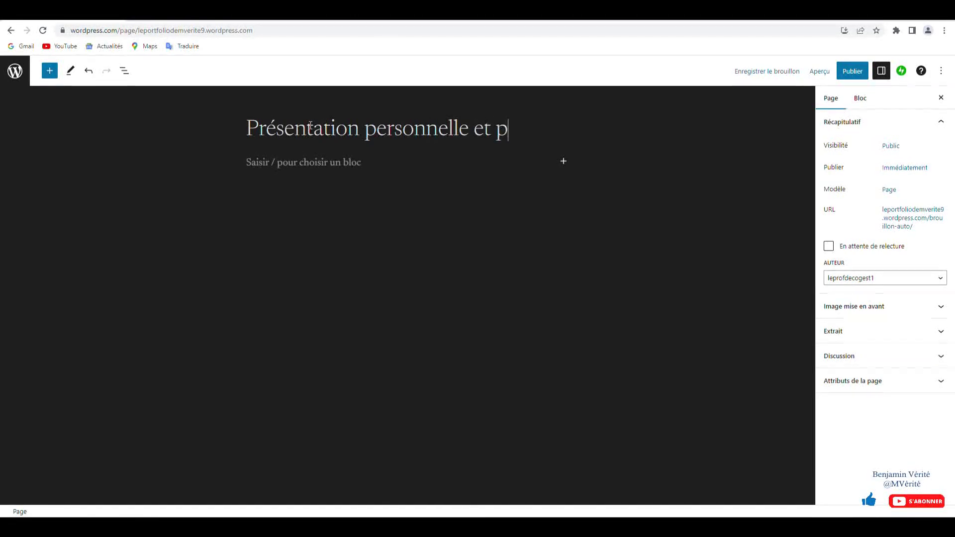
pyautogui.write('rofessionnelle')
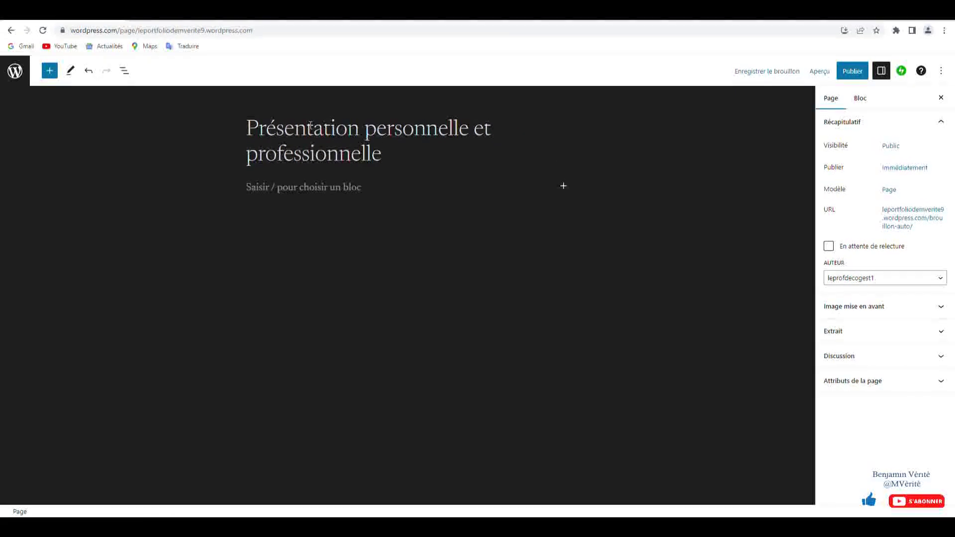
pyautogui.press('Return')
# - Write the paragraph covering the updated CV, 'un CV Vidéo', cover letter and activity documents
pyautogui.write('Vous tr')
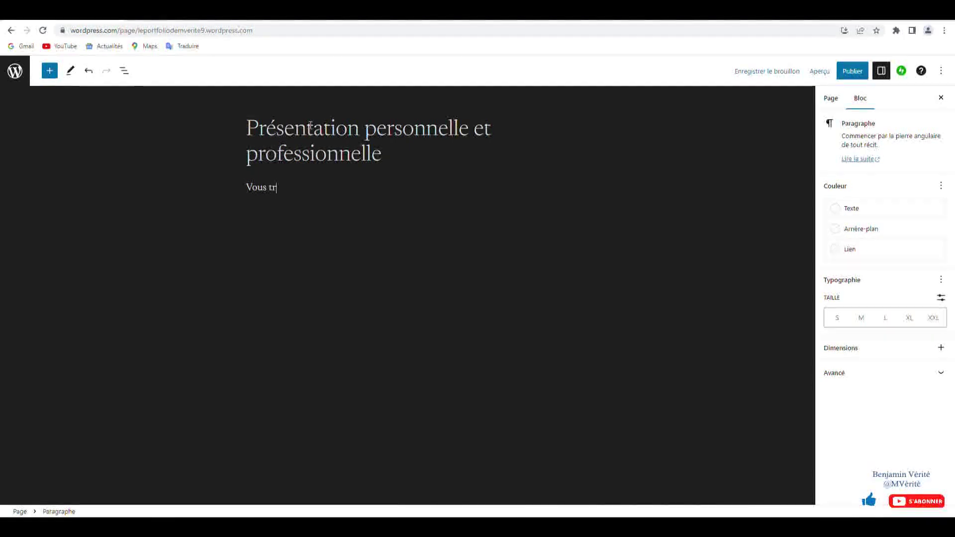
pyautogui.write('ouverez dans cette')
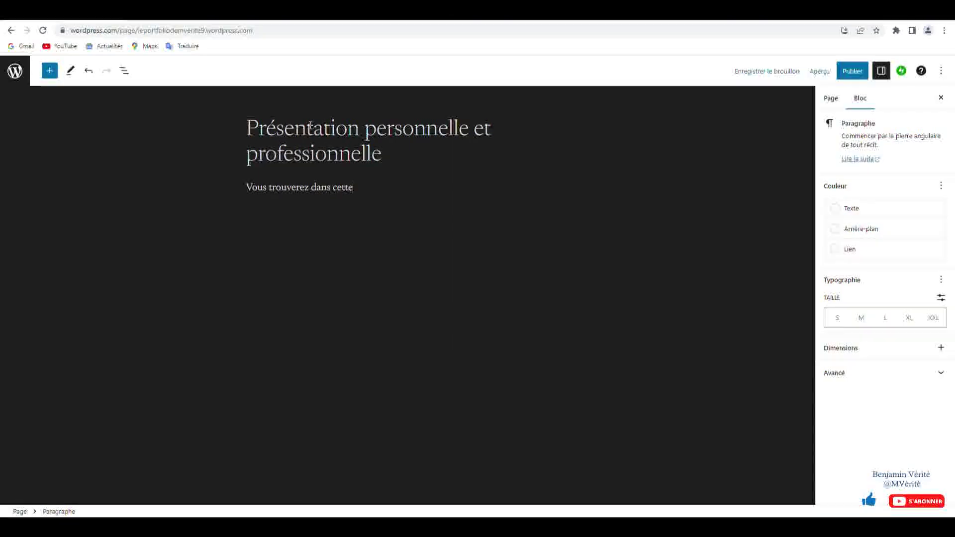
pyautogui.write(' partie mon')
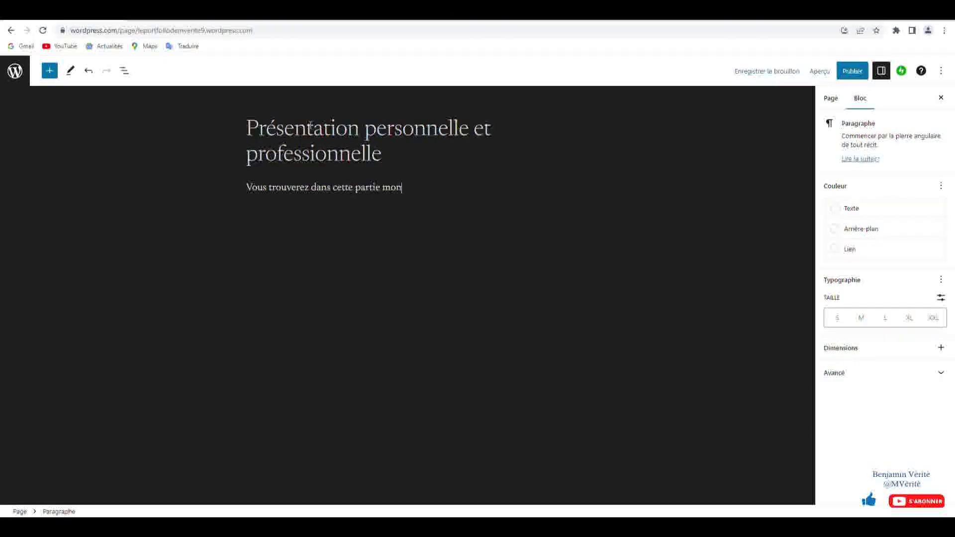
pyautogui.write(' CV mis ')
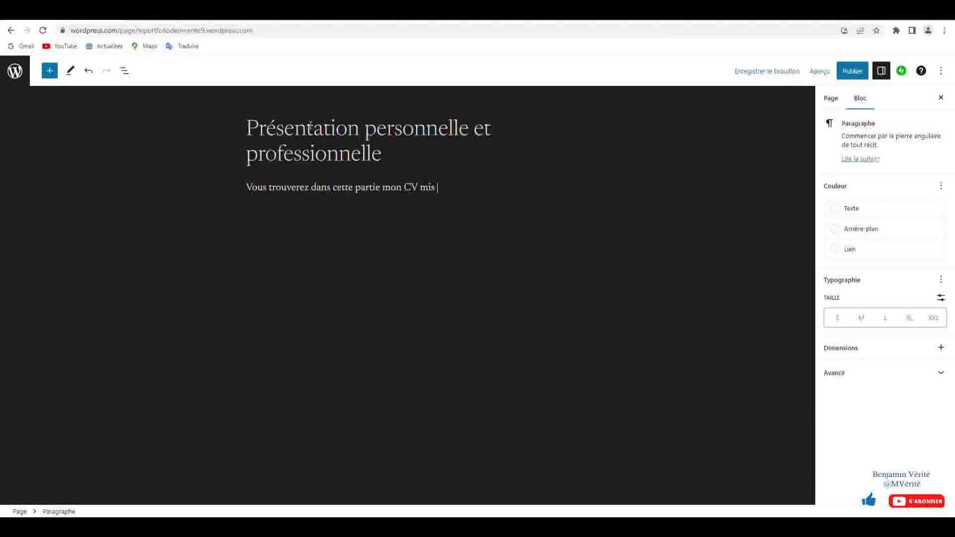
pyautogui.write('à jour, ma')
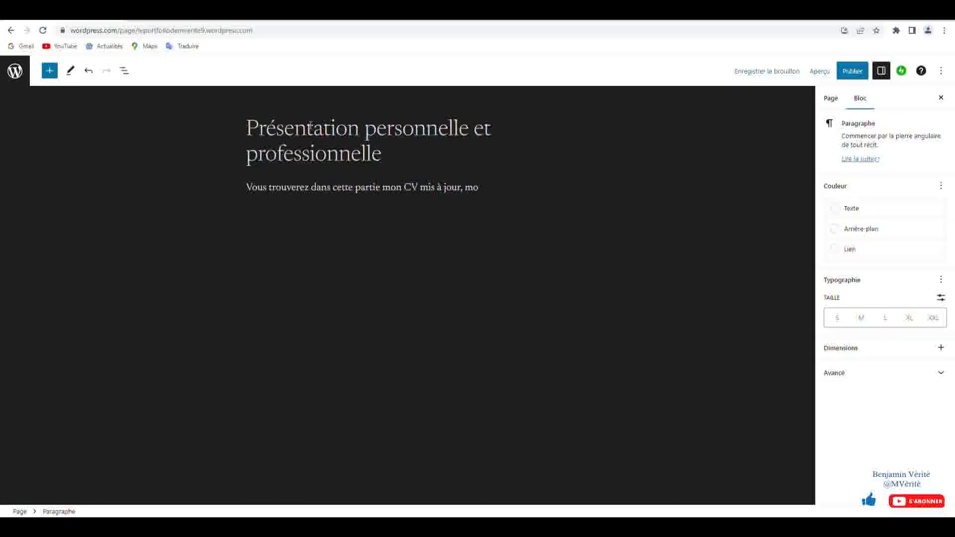
pyautogui.press('BackSpace')
pyautogui.press('BackSpace')
pyautogui.write('la le')
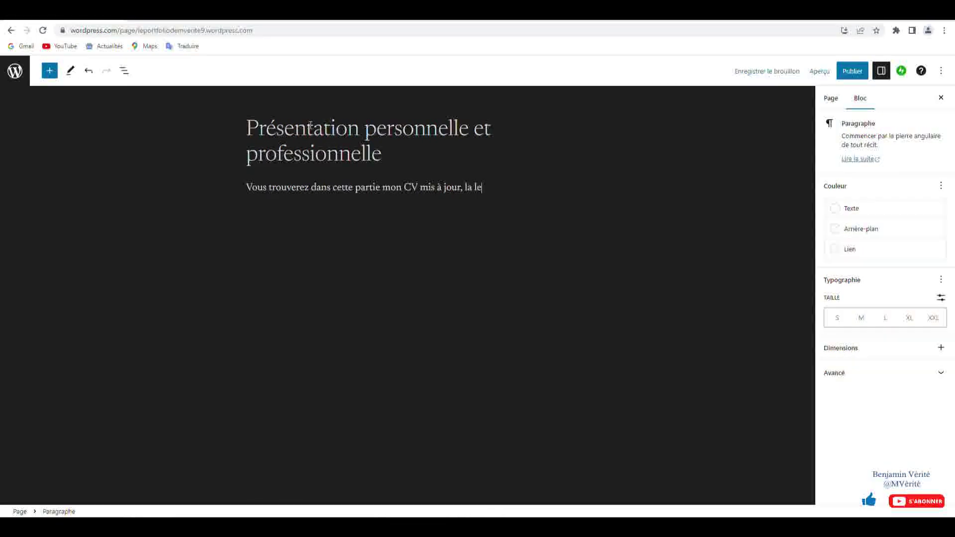
pyautogui.write('ttre de motiv')
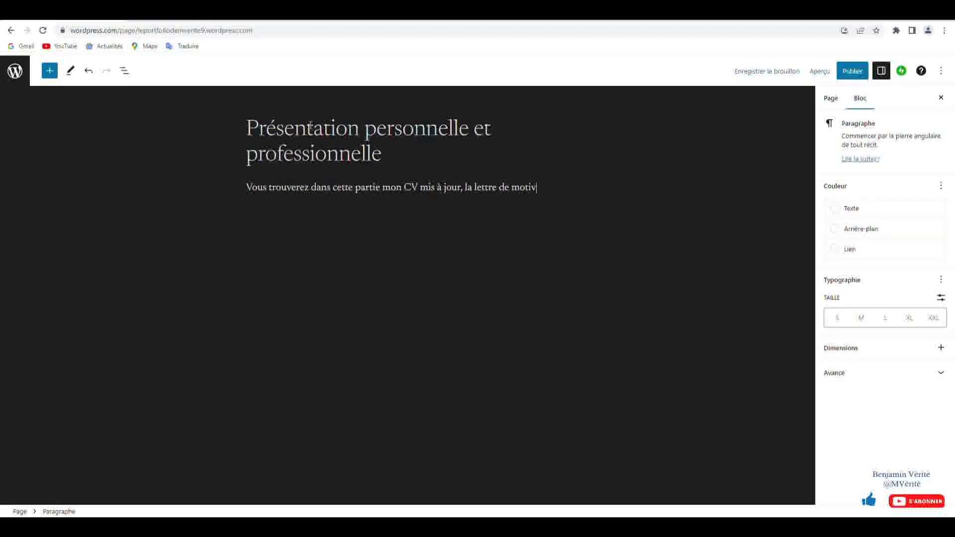
pyautogui.write('ation que')
pyautogui.press('BackSpace')
pyautogui.press('BackSpace')
pyautogui.press('BackSpace')
pyautogui.write('à')
pyautogui.press('BackSpace')
pyautogui.write("afin d'intégrer des études supérieur")
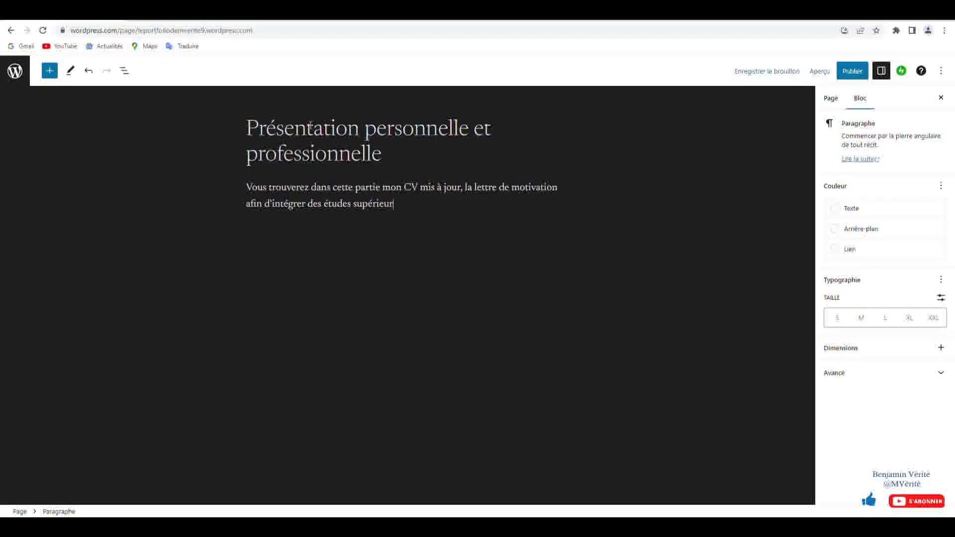
pyautogui.write('s,')
pyautogui.press('BackSpace')
pyautogui.write('mais aus')
pyautogui.press('BackSpace')
pyautogui.press('BackSpace')
pyautogui.write('quelque')
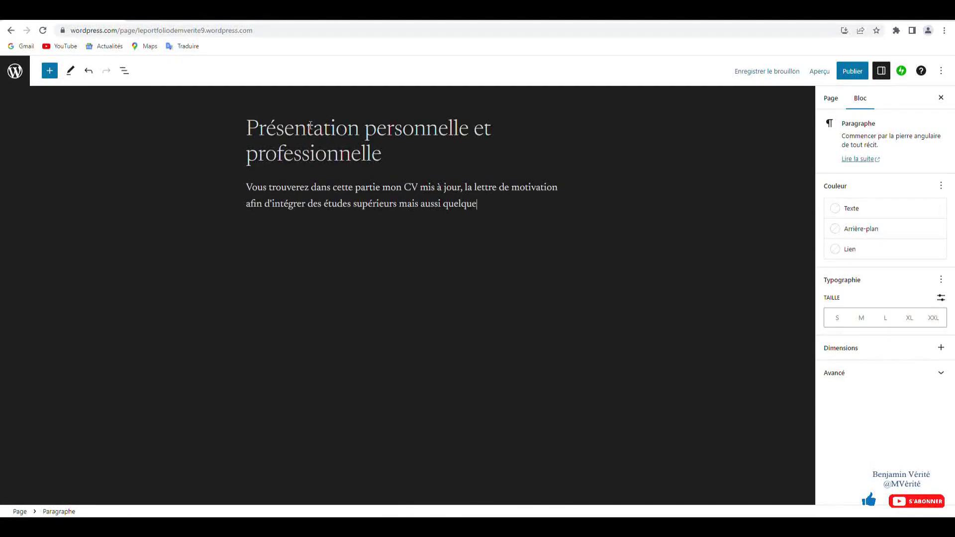
pyautogui.write('s documents présentant mes actions')
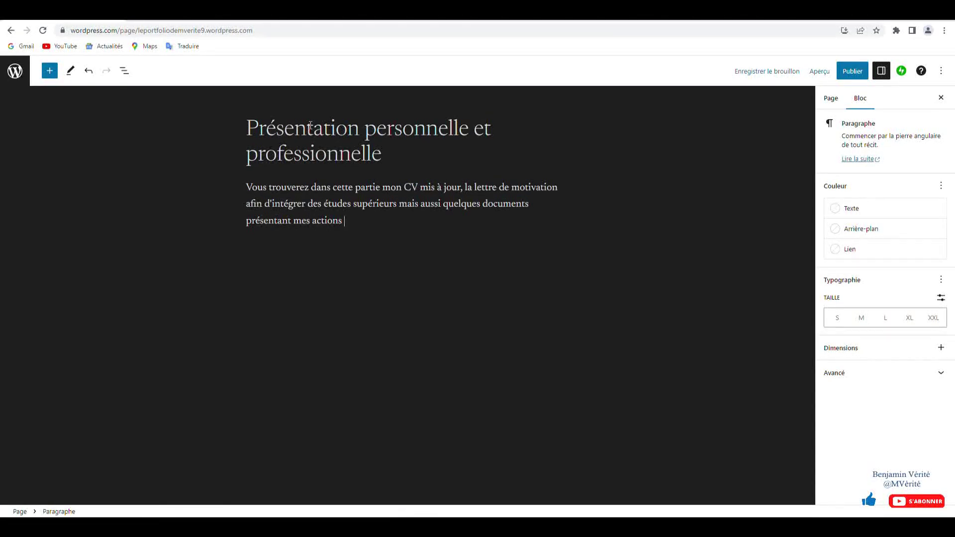
pyautogui.write(' et')
pyautogui.press('BackSpace')
pyautogui.press('BackSpace')
pyautogui.write('sportives, cultu')
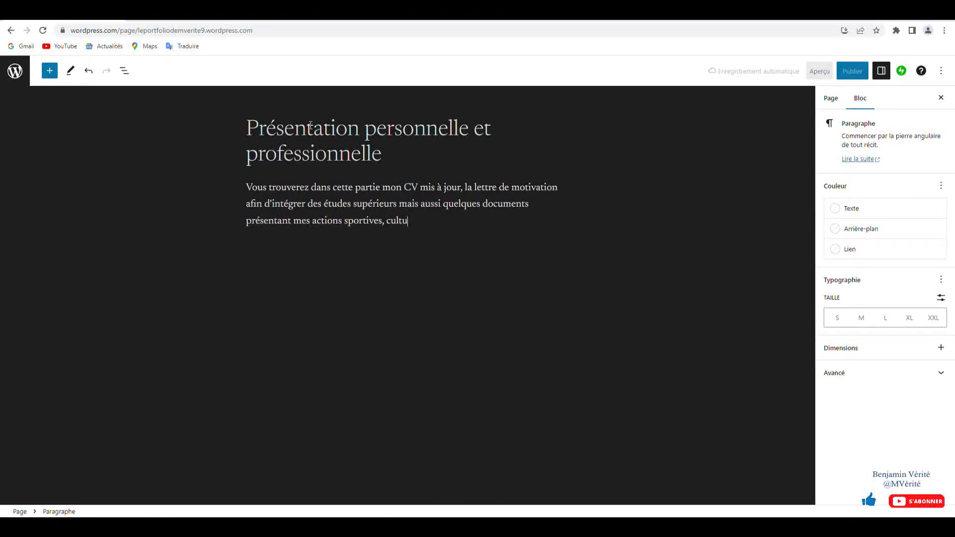
pyautogui.write('rels e')
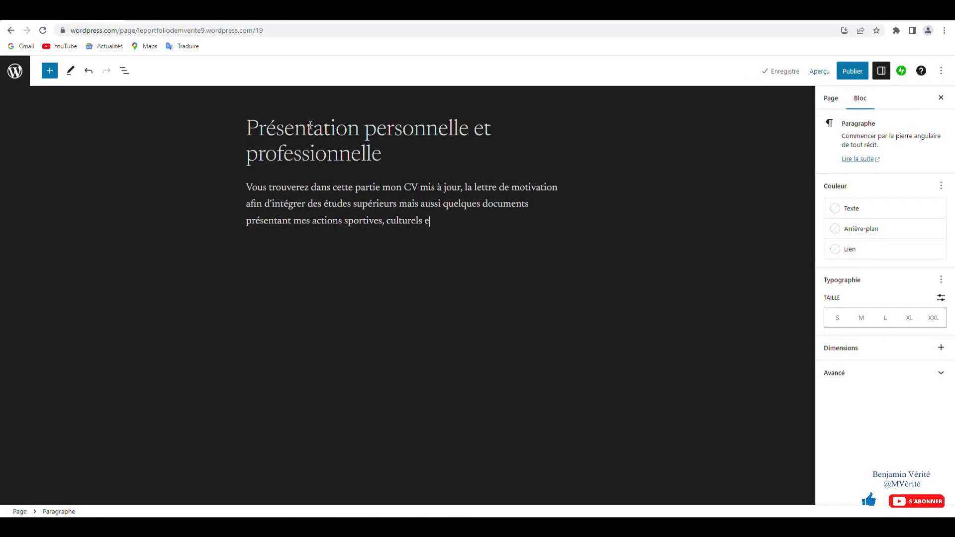
pyautogui.write('t artic')
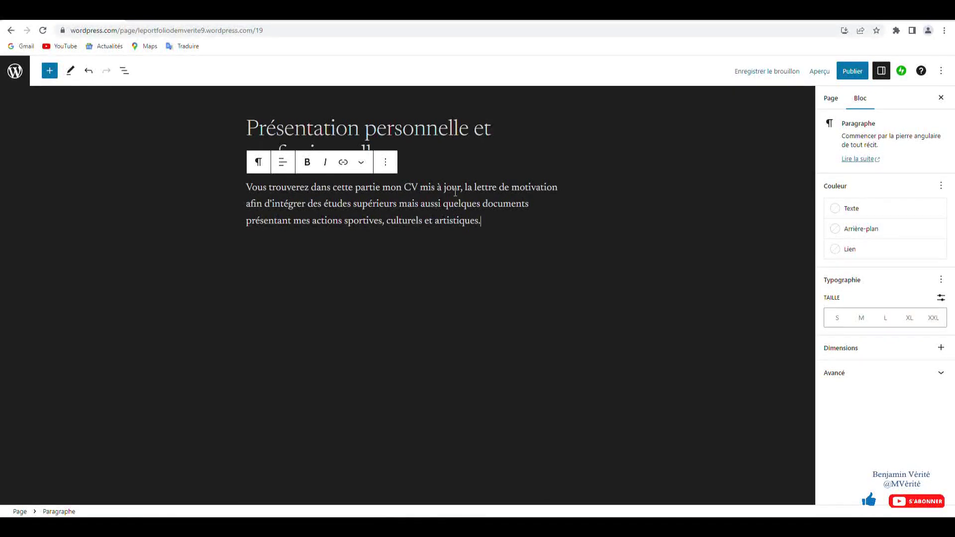
pyautogui.write('un CV')
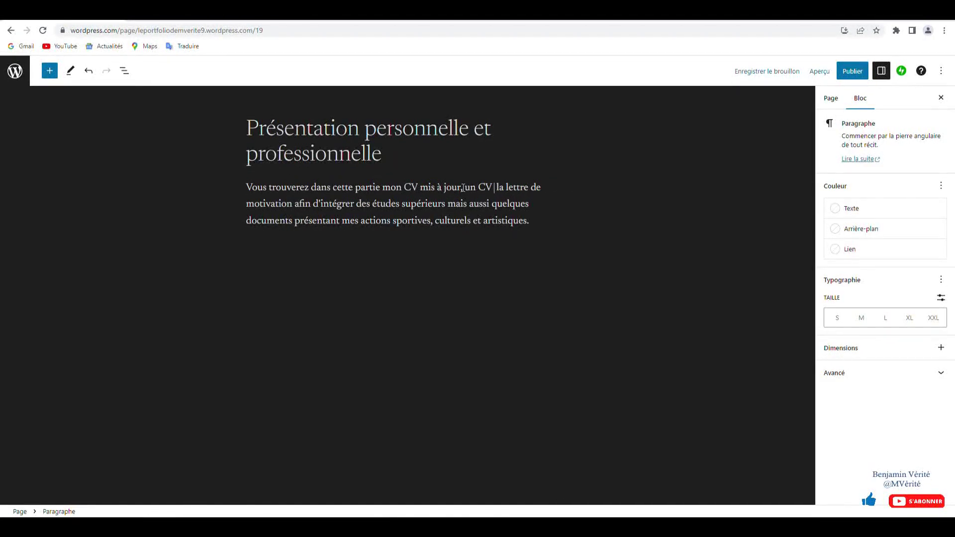
pyautogui.write(' Vidéo,')
# - Publish the page and close the publishing confirmation panel
pyautogui.click(860, 72)
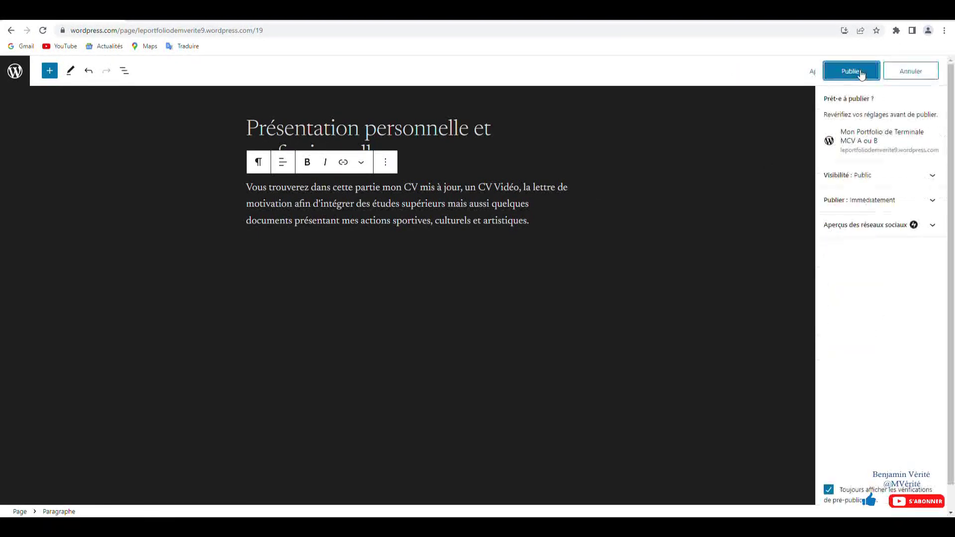
pyautogui.click(862, 73)
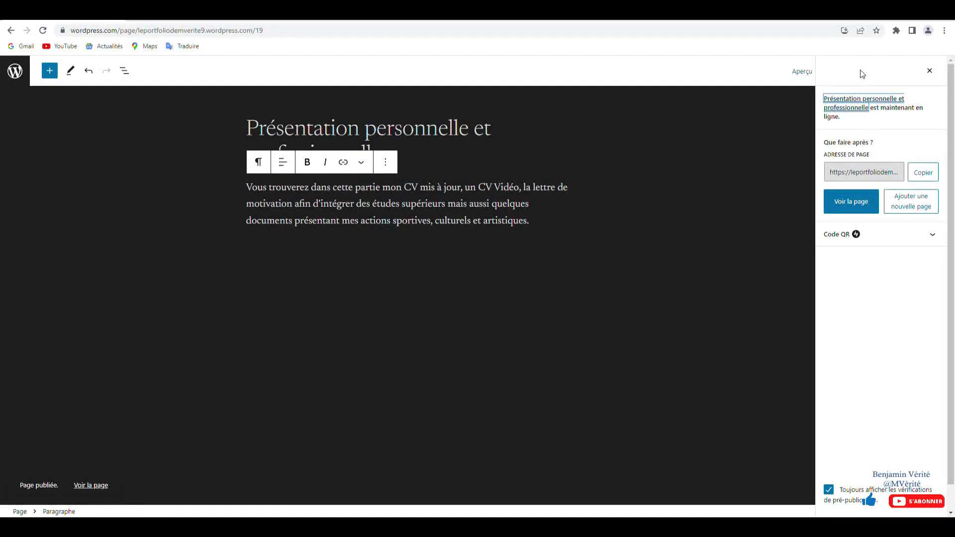
pyautogui.click(930, 72)
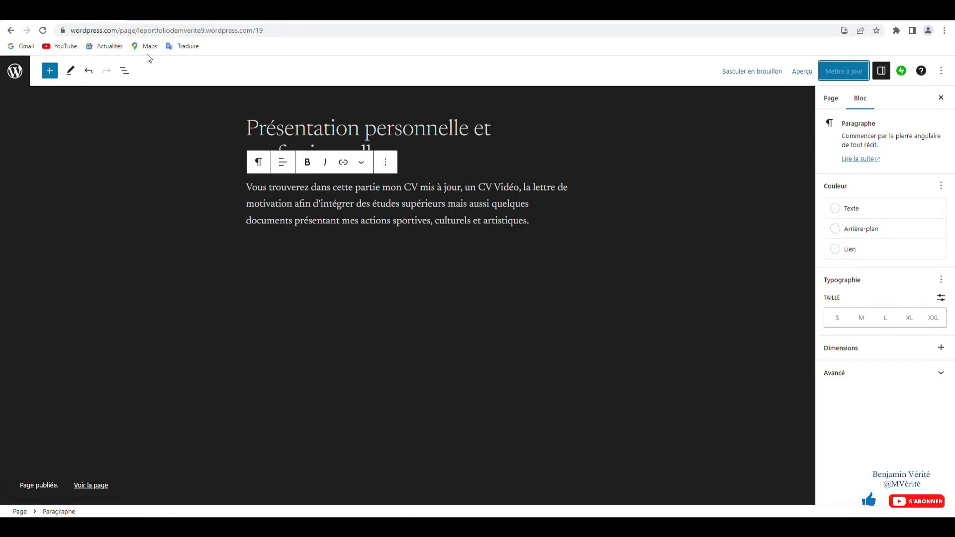
# - Check the pages list, then preview the live site still showing 'Bonjour tout le monde !'
pyautogui.click(20, 74)
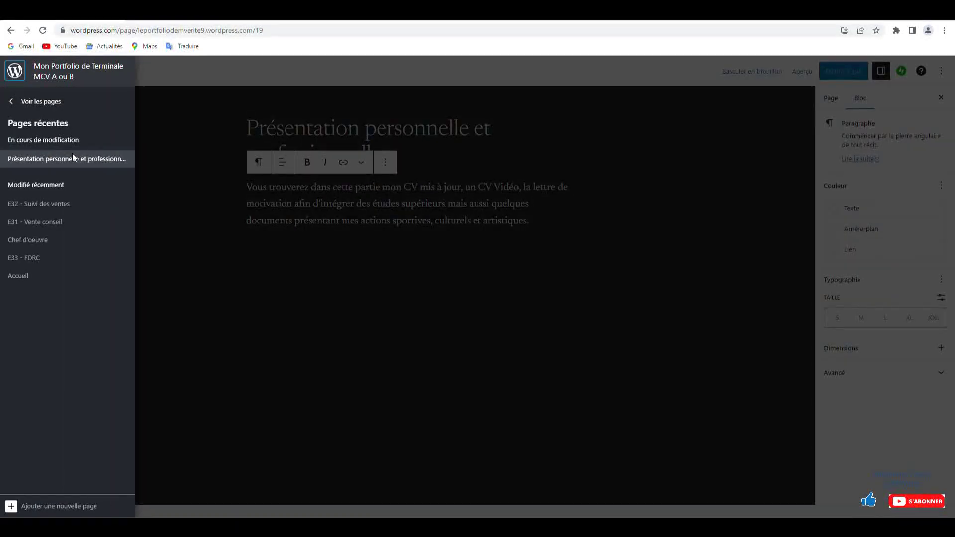
pyautogui.click(48, 102)
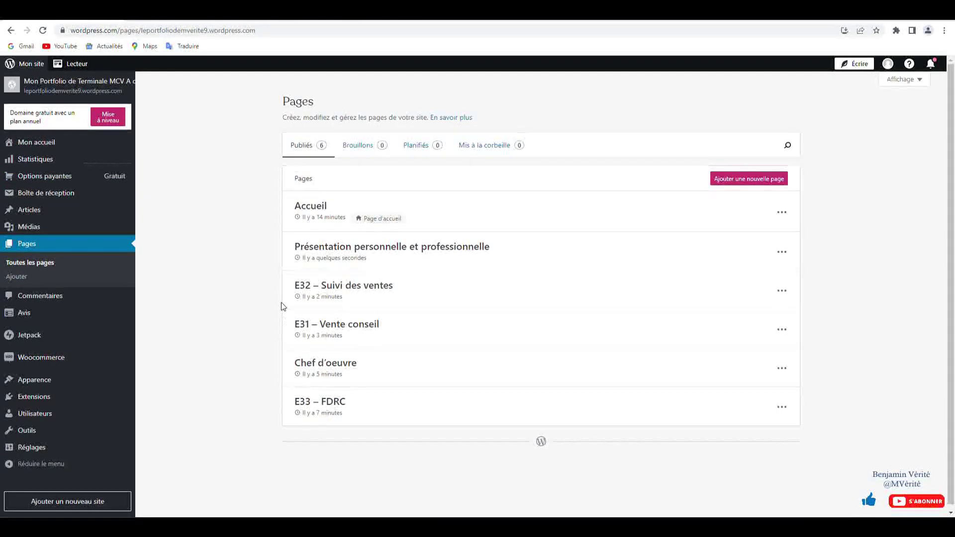
pyautogui.click(62, 85)
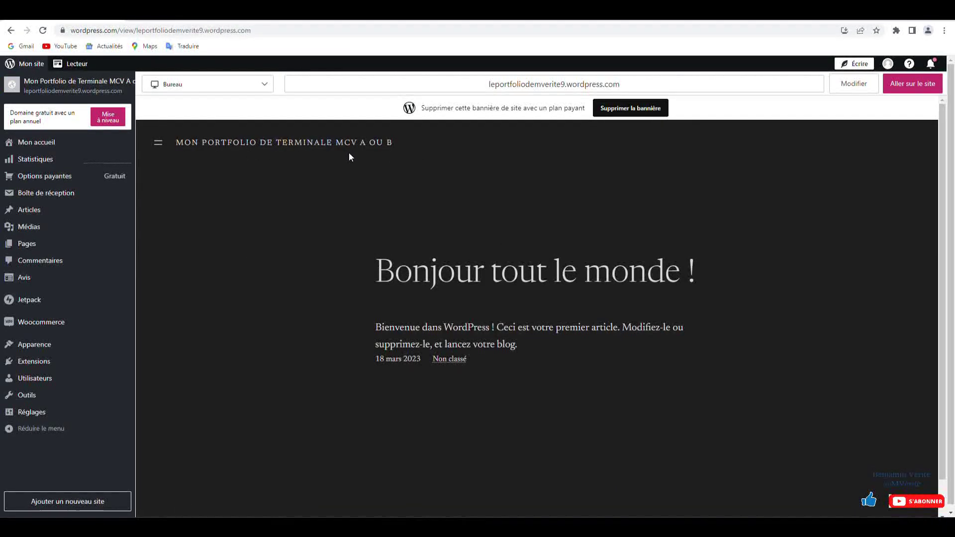
pyautogui.scroll(-1, 348, 157)
pyautogui.scroll(1, 348, 157)
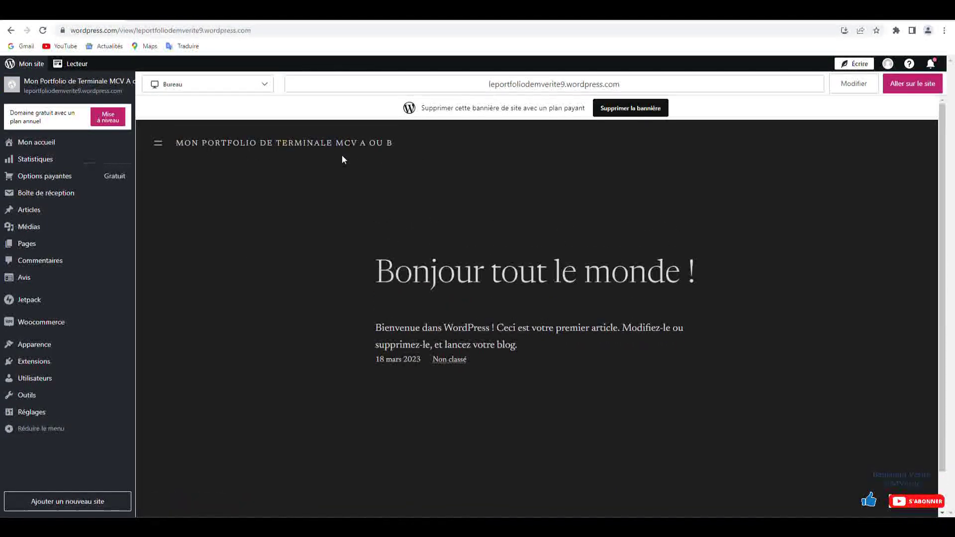
pyautogui.moveTo(48, 344)
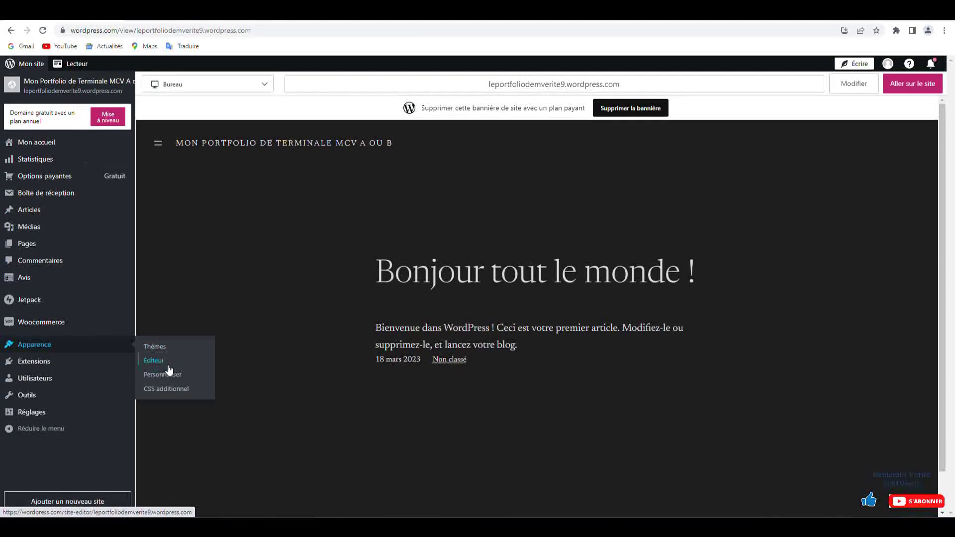
# - Search the themes page for 'Twenty Seventeen'
pyautogui.click(168, 349)
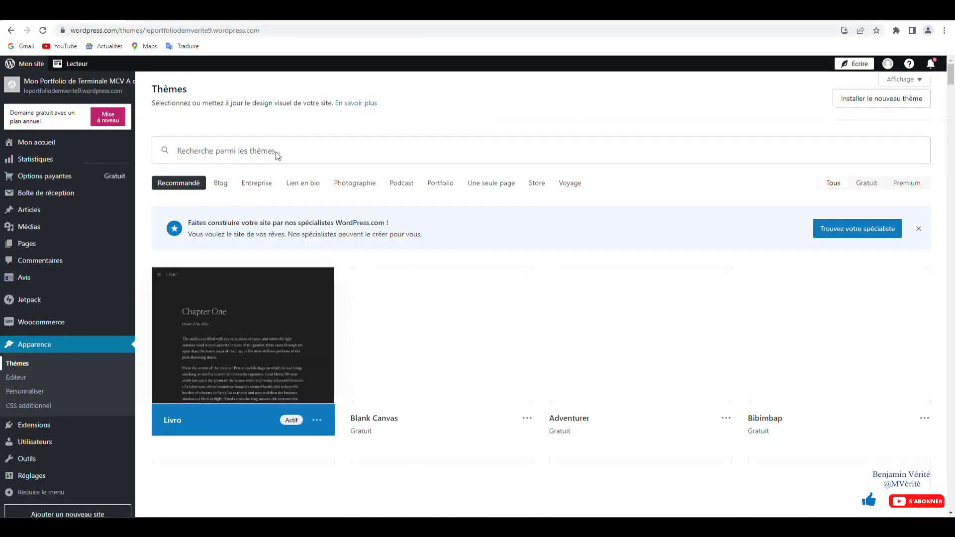
pyautogui.click(274, 149)
pyautogui.write('Seventy')
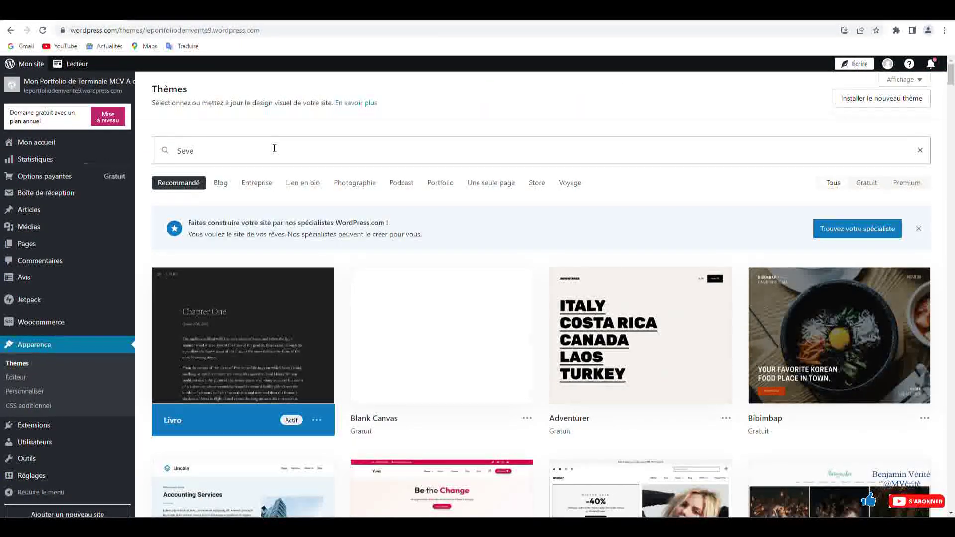
pyautogui.press('BackSpace')
pyautogui.press('BackSpace')
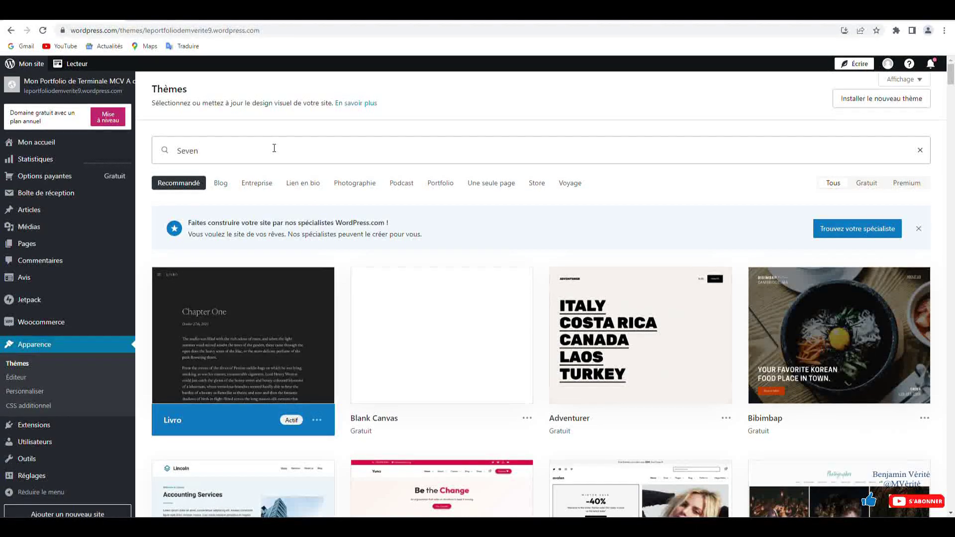
pyautogui.press('BackSpace')
pyautogui.press('BackSpace')
pyautogui.write('Tw')
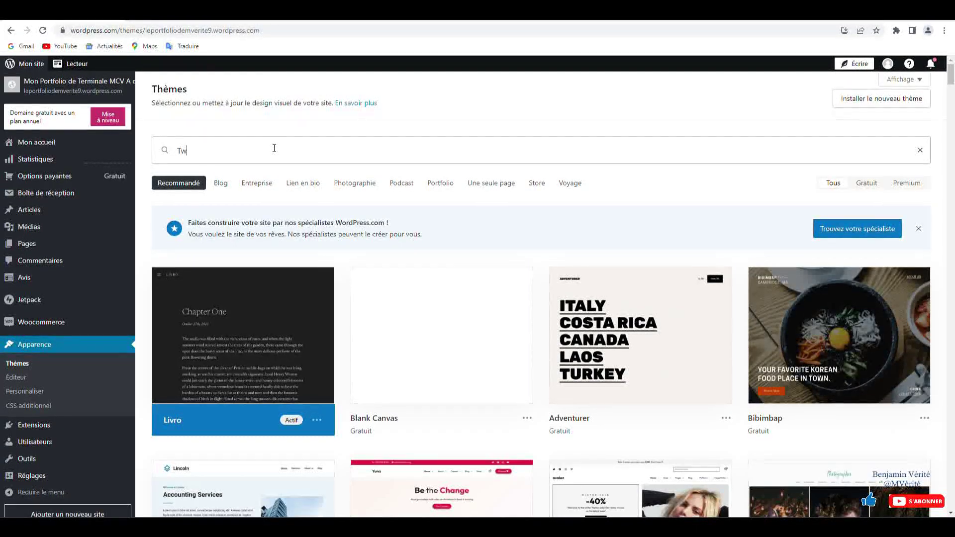
pyautogui.write('enty Seventy')
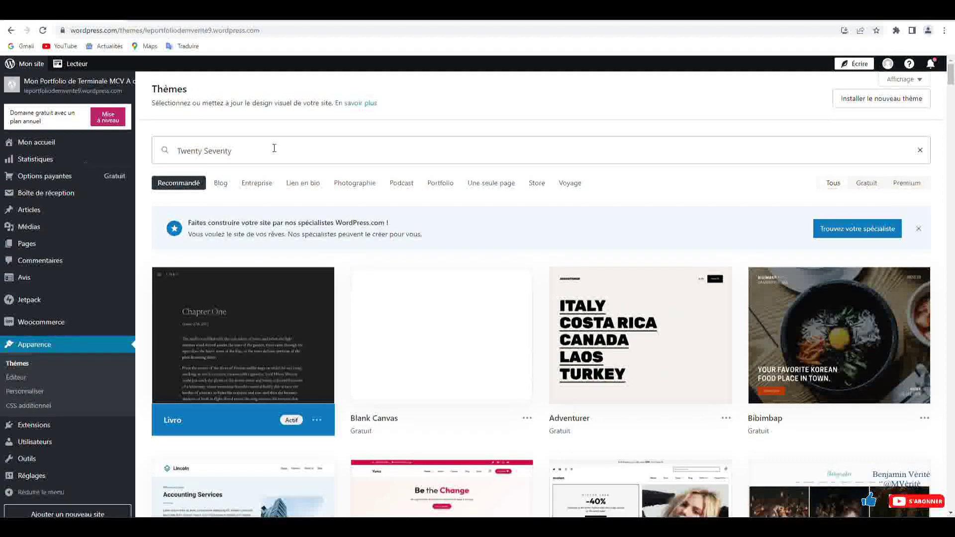
pyautogui.press('BackSpace')
pyautogui.write('een')
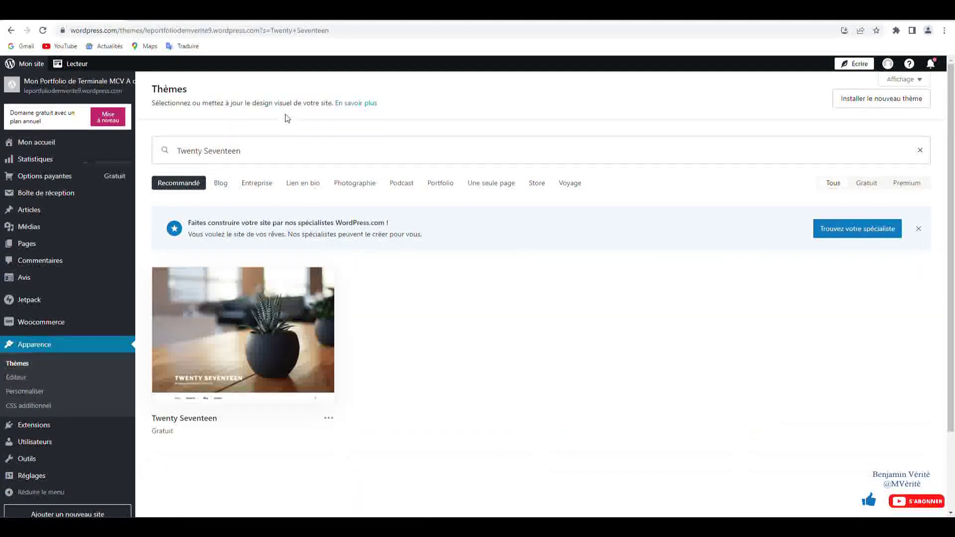
# - Activate the Twenty Seventeen theme and open the site customizer
pyautogui.click(255, 333)
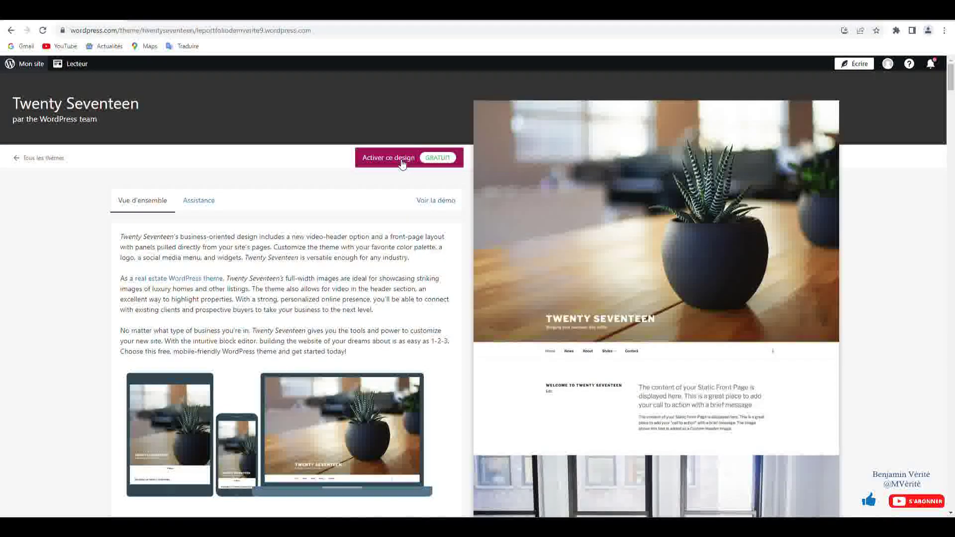
pyautogui.click(399, 159)
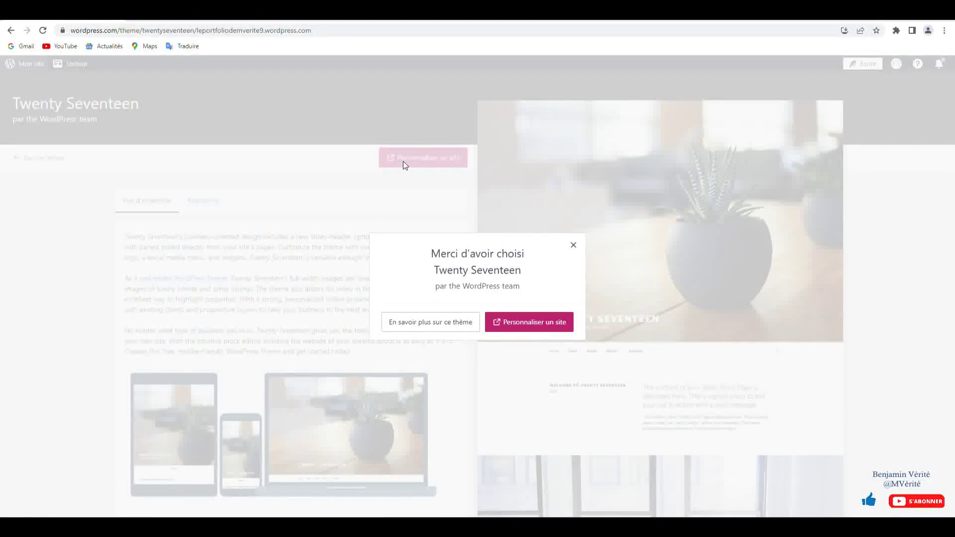
pyautogui.click(527, 322)
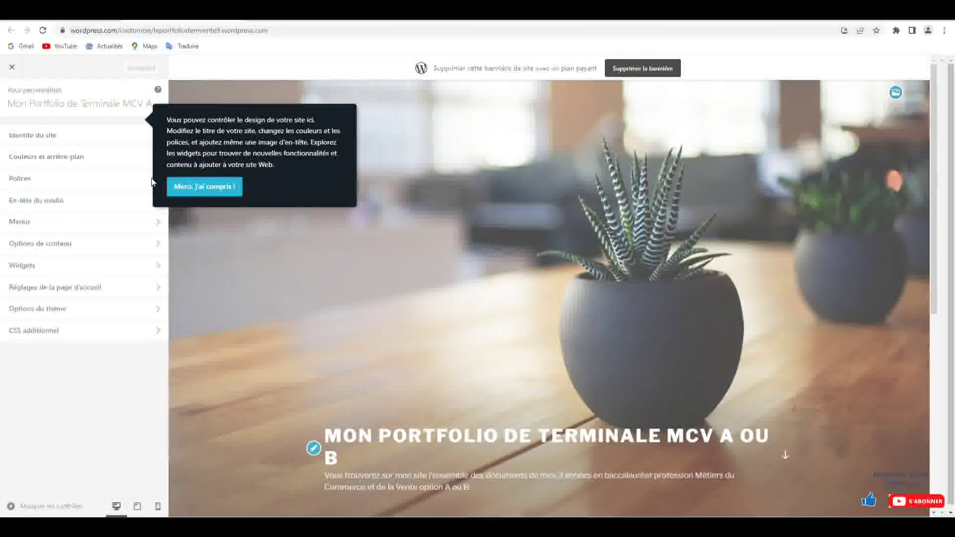
# - Set the headings font to Anonymous Pro and the body font to Courier Prime
pyautogui.click(202, 188)
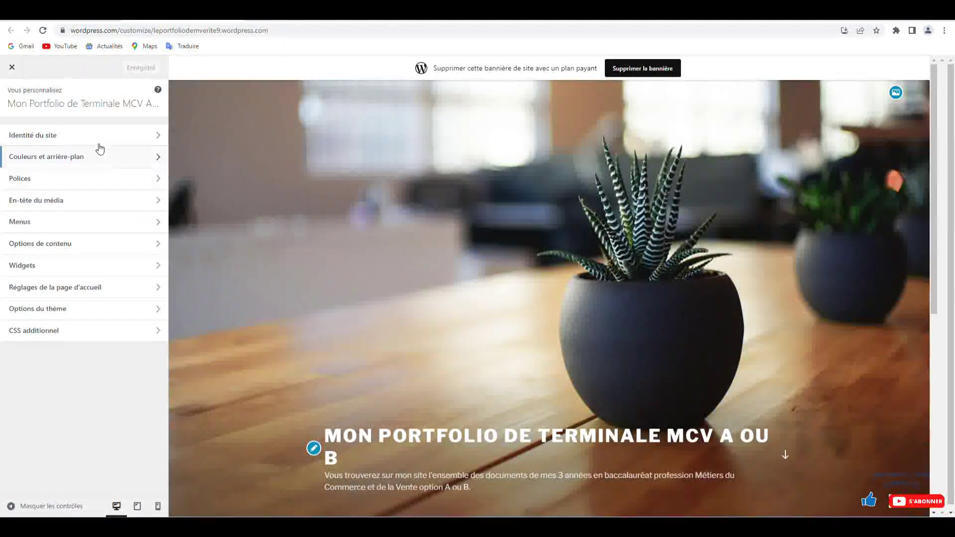
pyautogui.click(157, 136)
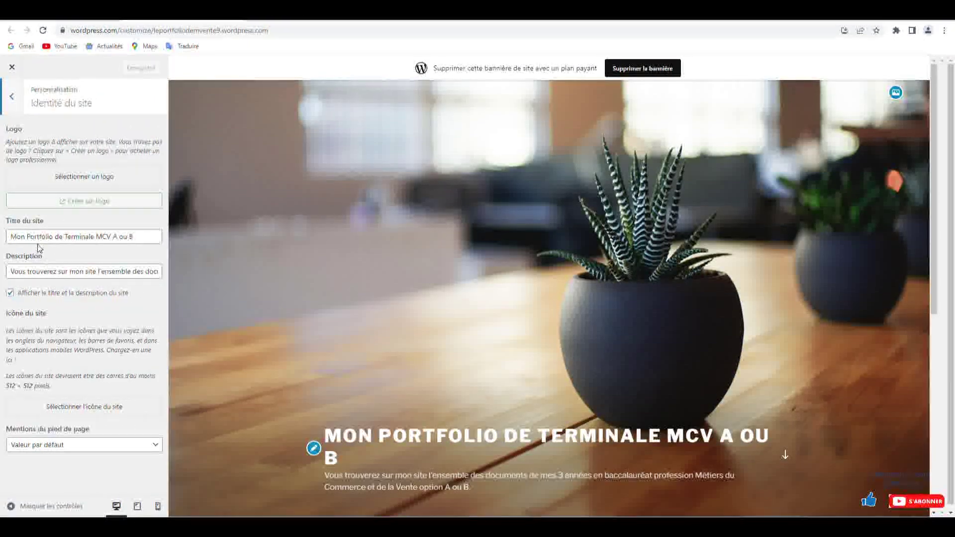
pyautogui.click(14, 100)
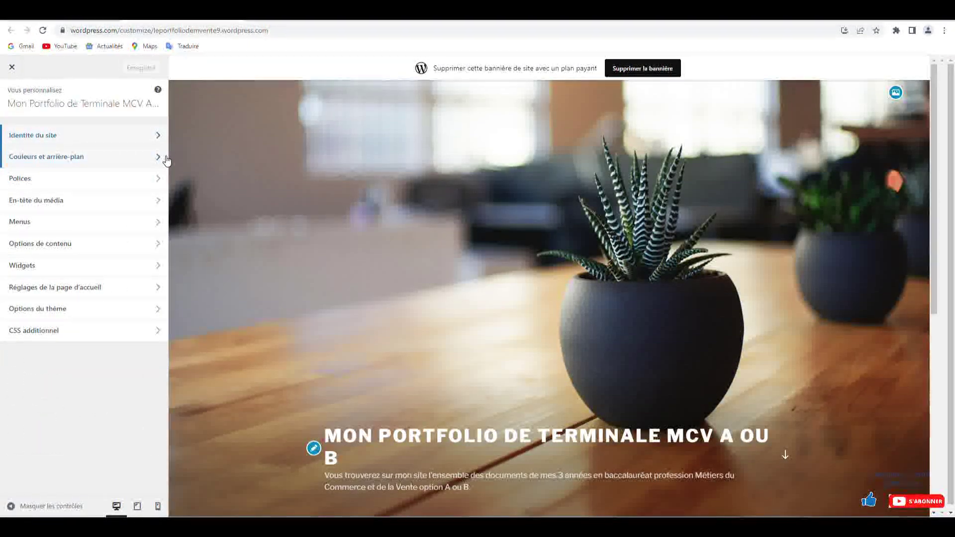
pyautogui.click(157, 186)
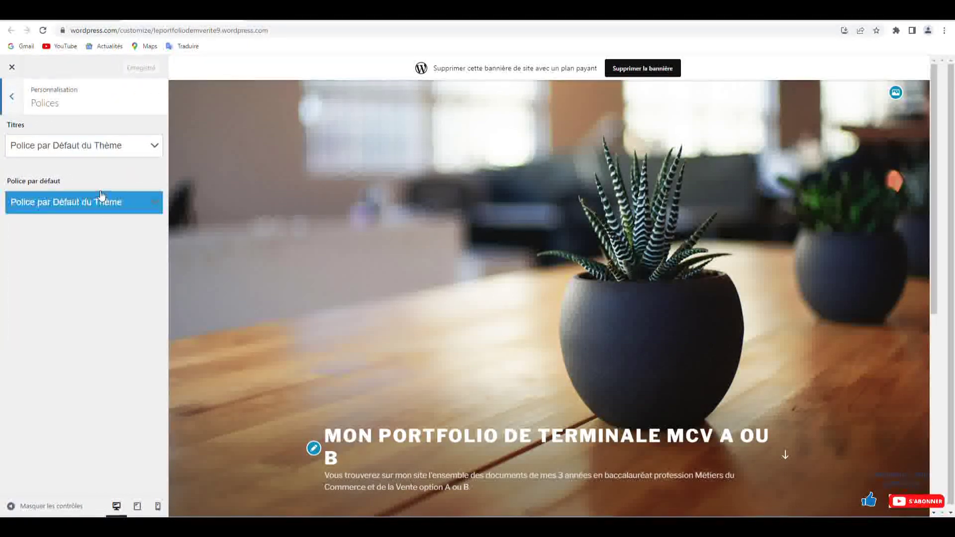
pyautogui.click(104, 155)
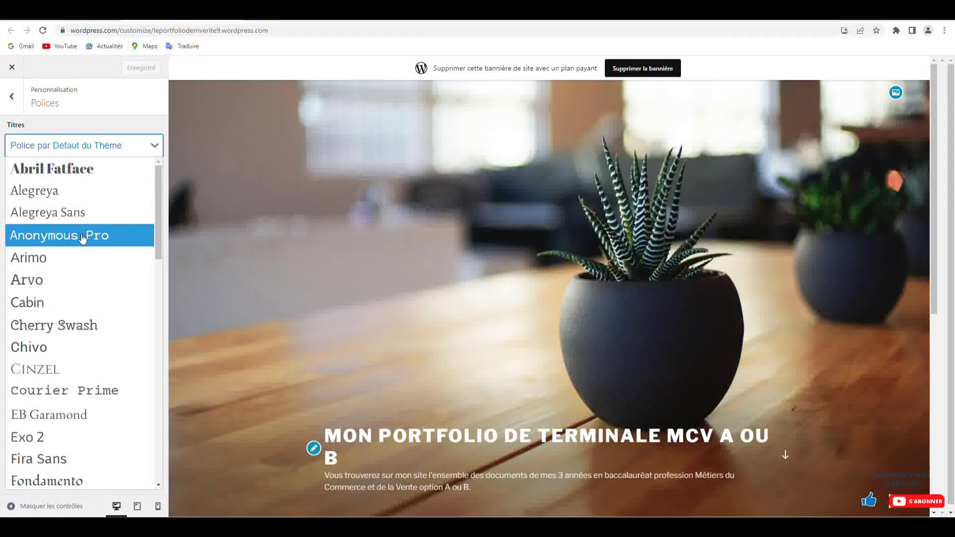
pyautogui.click(83, 236)
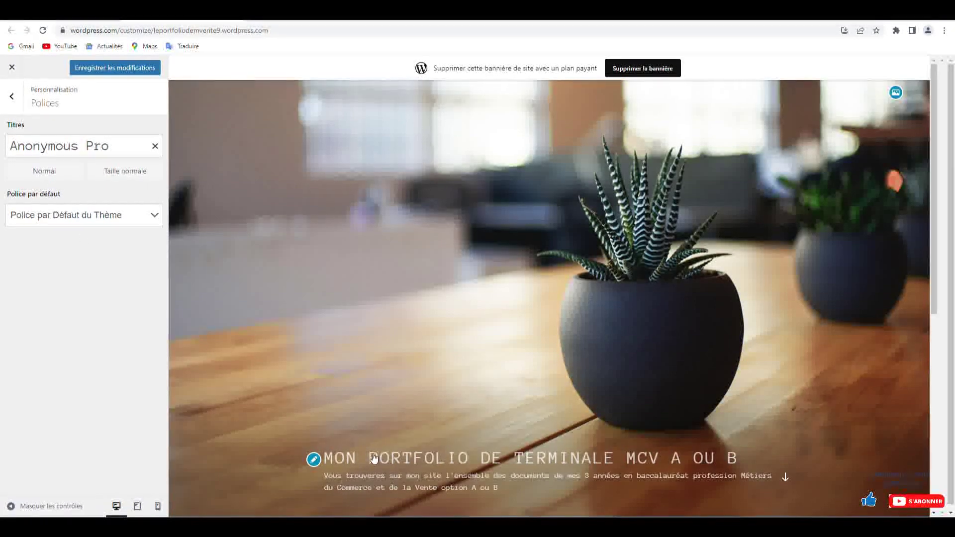
pyautogui.click(85, 215)
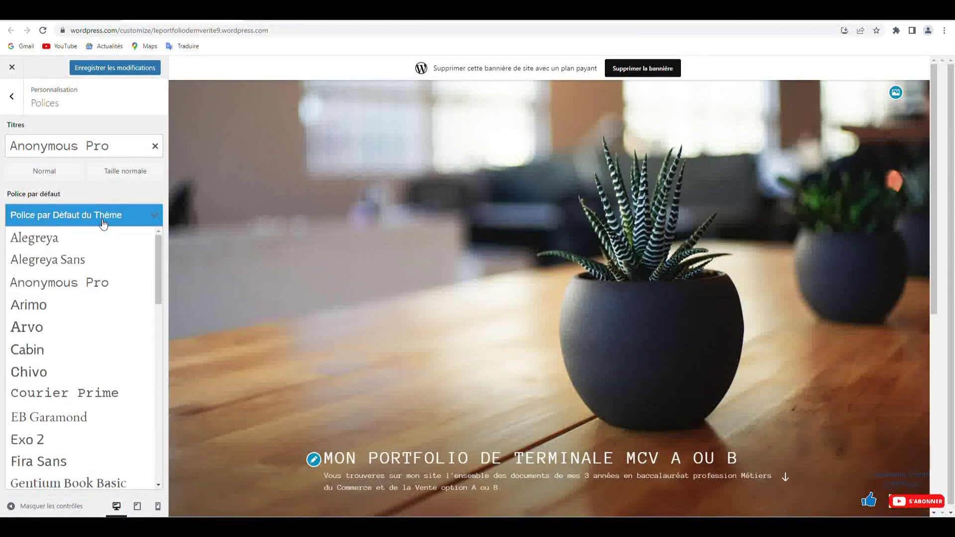
pyautogui.click(93, 291)
pyautogui.scroll(-3, 248, 344)
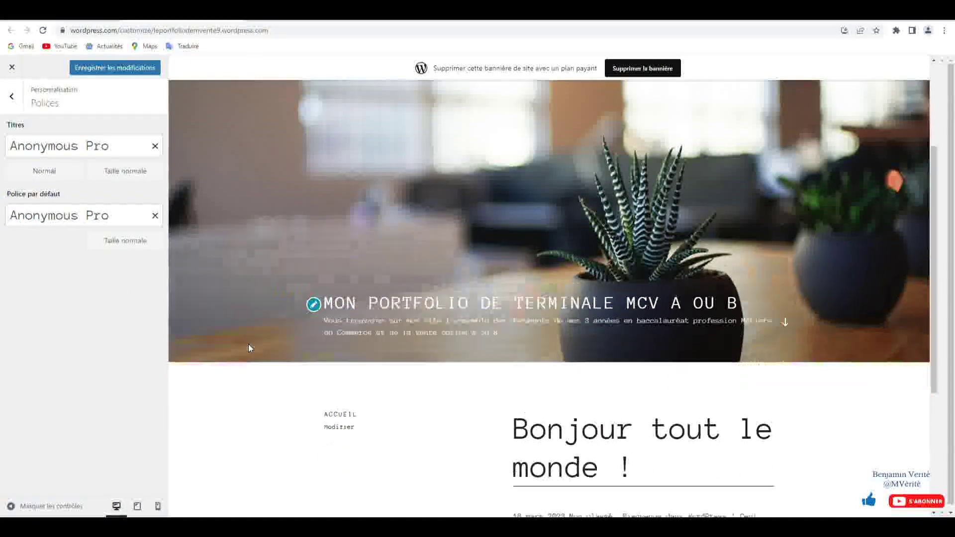
pyautogui.click(115, 216)
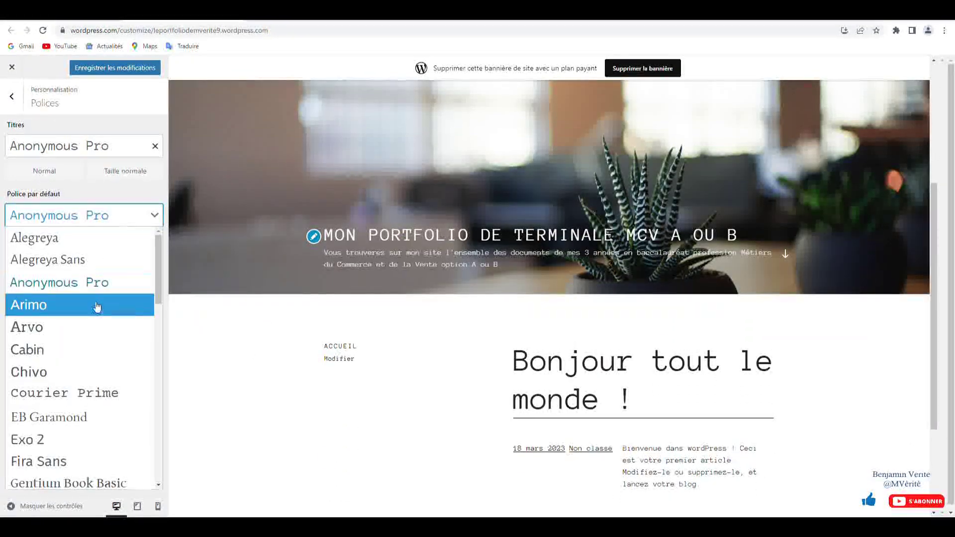
pyautogui.click(96, 393)
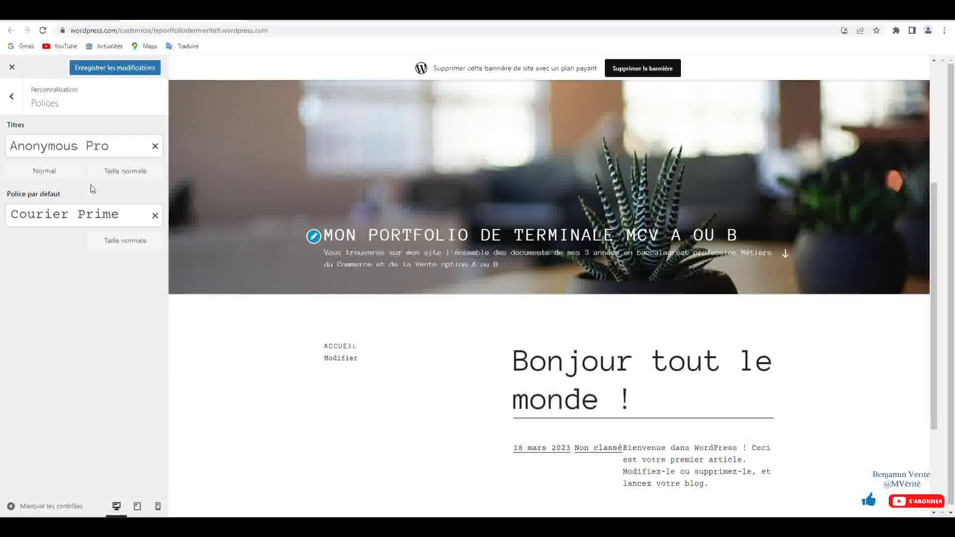
# - Save the font changes and leave the customizer for the dashboard
pyautogui.click(11, 96)
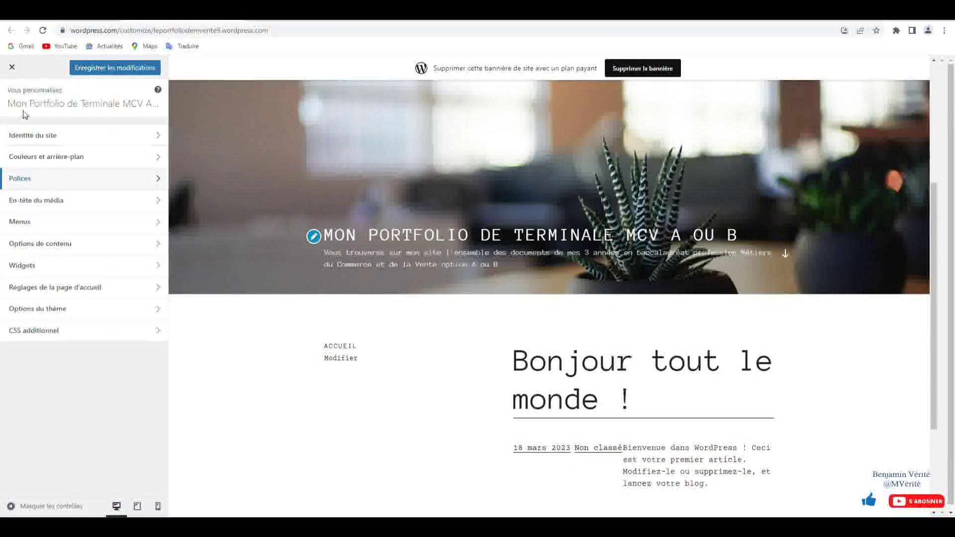
pyautogui.click(161, 225)
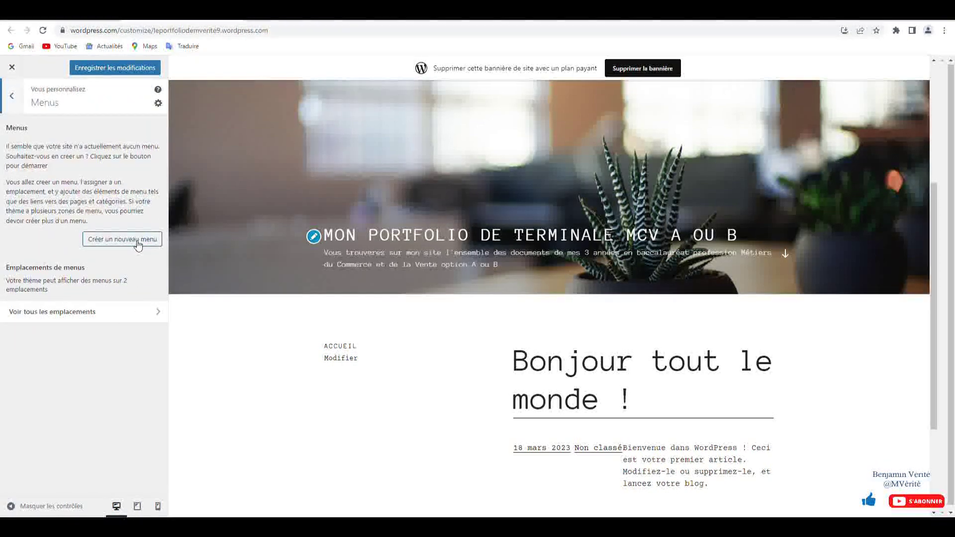
pyautogui.click(10, 97)
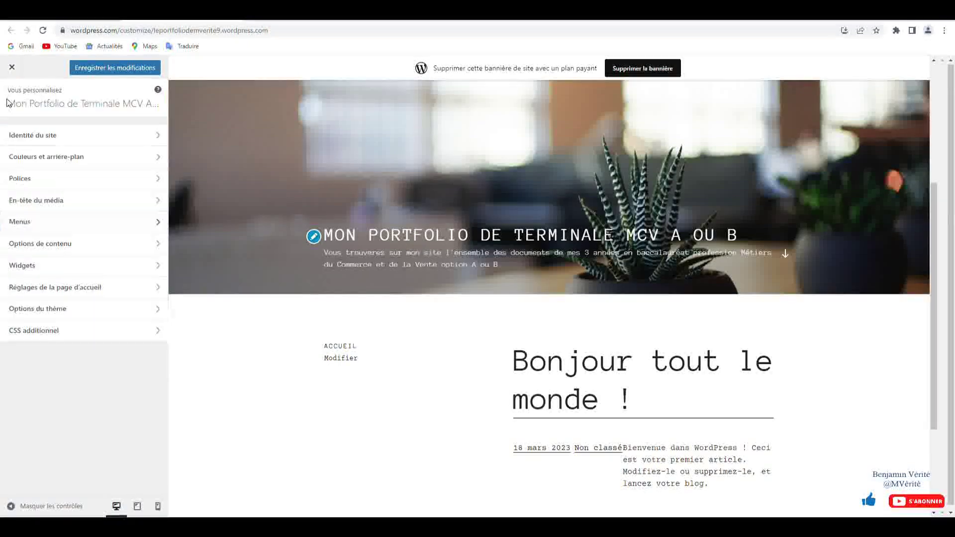
pyautogui.click(102, 68)
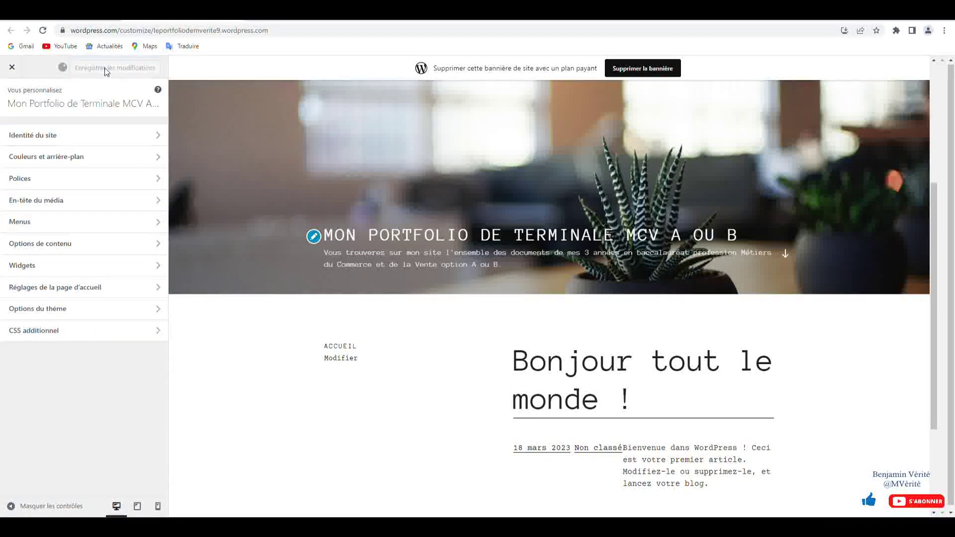
pyautogui.click(12, 74)
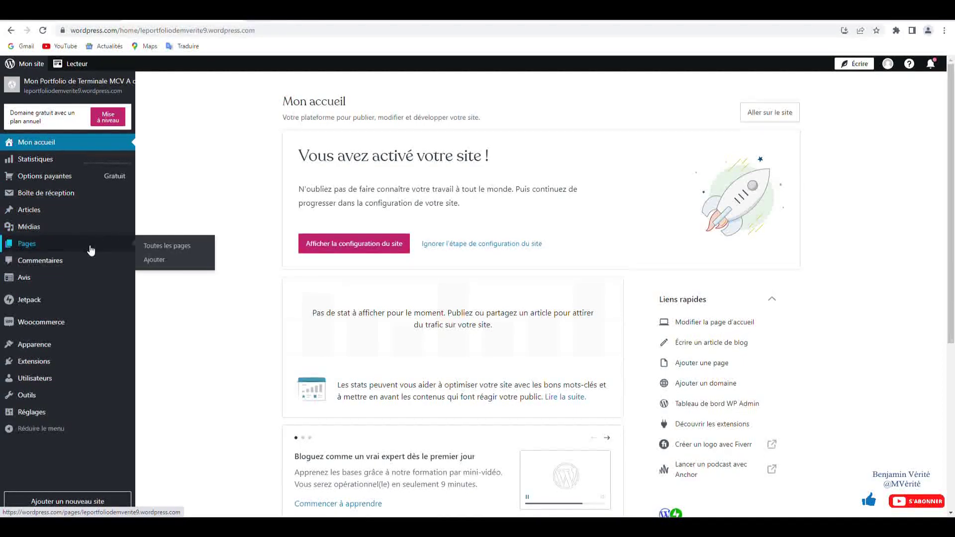
# - Create a menu named 'Acceuil' assigned to the Top Menu location
pyautogui.moveTo(91, 302)
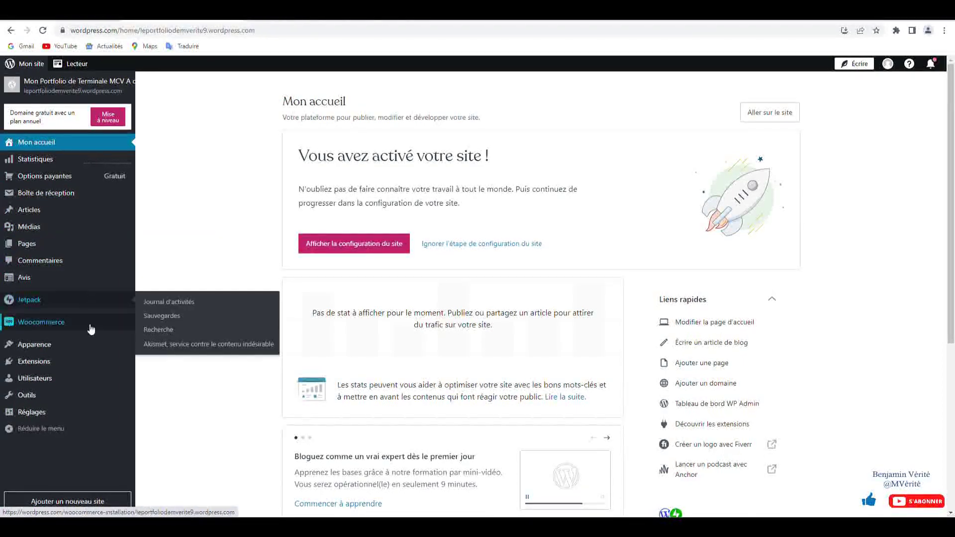
pyautogui.moveTo(92, 343)
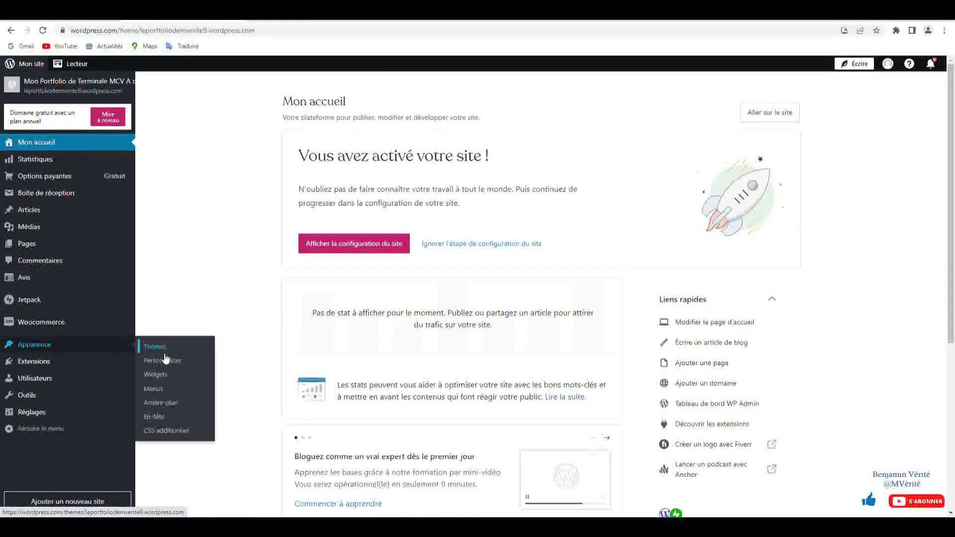
pyautogui.click(174, 393)
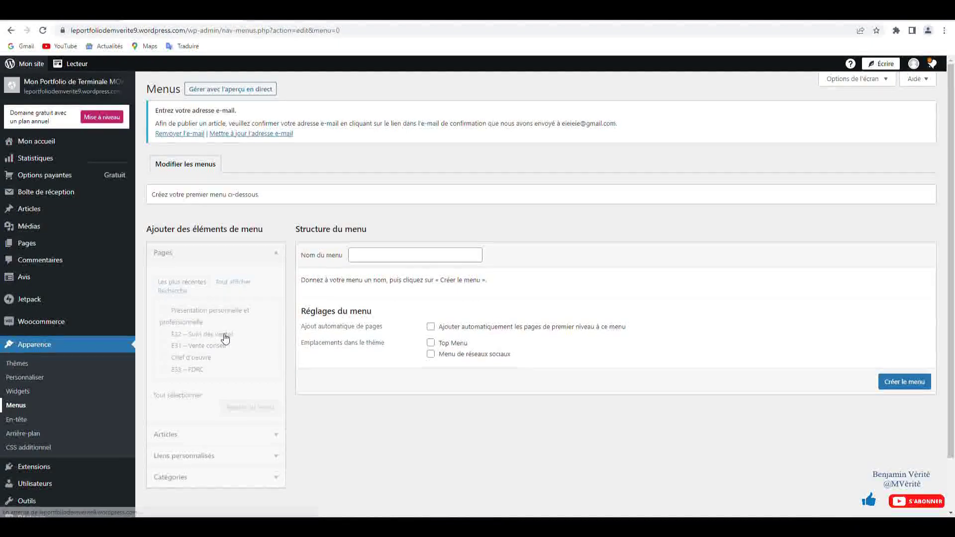
pyautogui.click(374, 256)
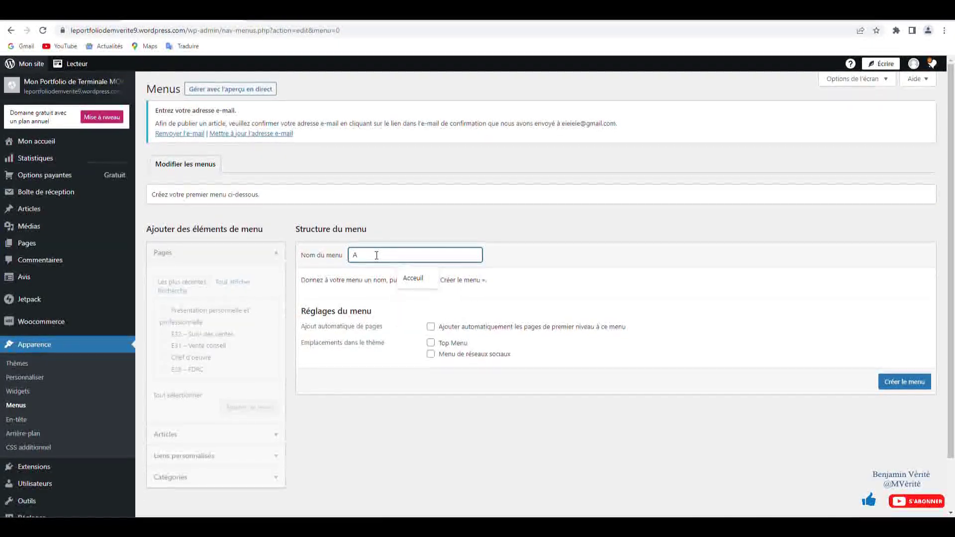
pyautogui.write('Acceuil')
pyautogui.click(418, 278)
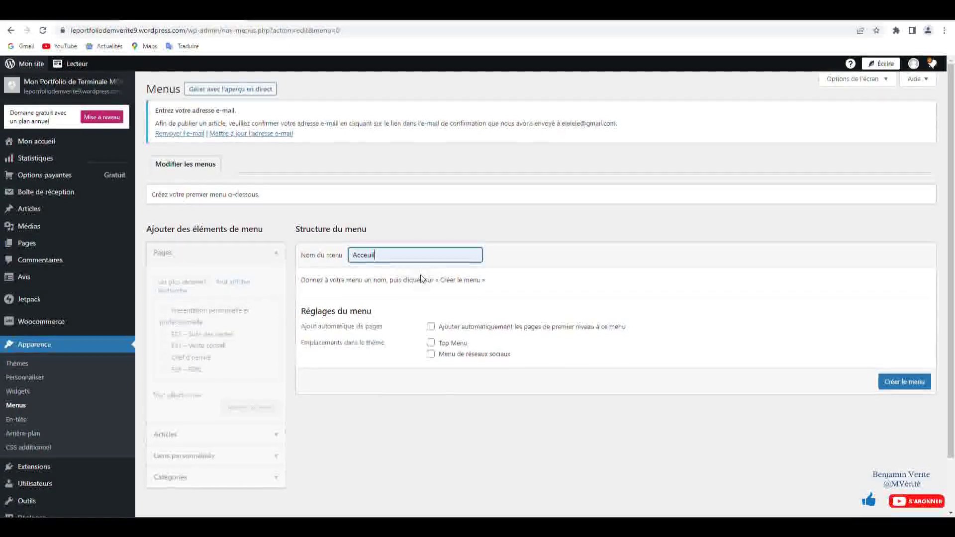
pyautogui.click(431, 343)
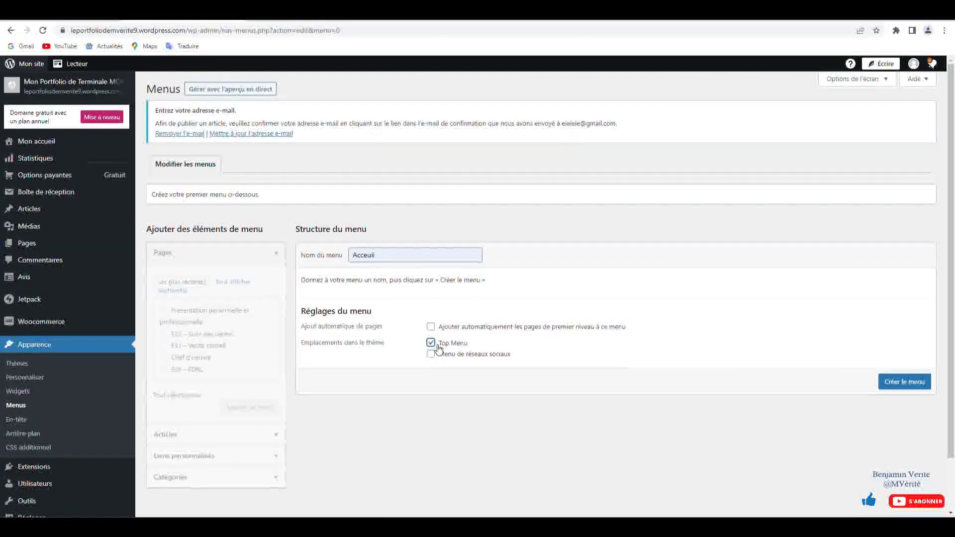
pyautogui.click(893, 384)
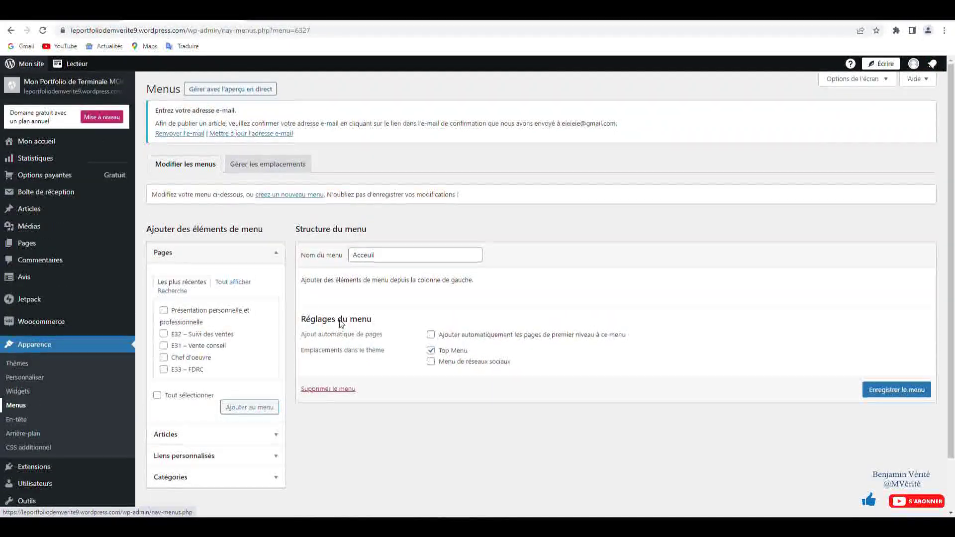
# - Select the Présentation personnelle et professionnelle, E32, E31 and E33 pages for the menu
pyautogui.click(163, 310)
pyautogui.click(164, 333)
pyautogui.click(163, 345)
pyautogui.click(164, 370)
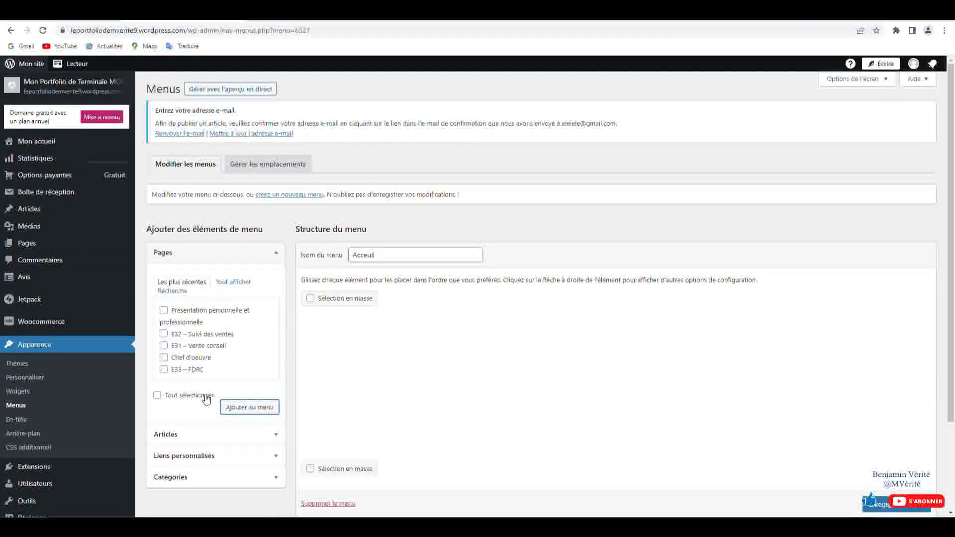
# - Save the Acceuil menu and check it is assigned to Top Menu under Gérer les emplacements
pyautogui.click(263, 169)
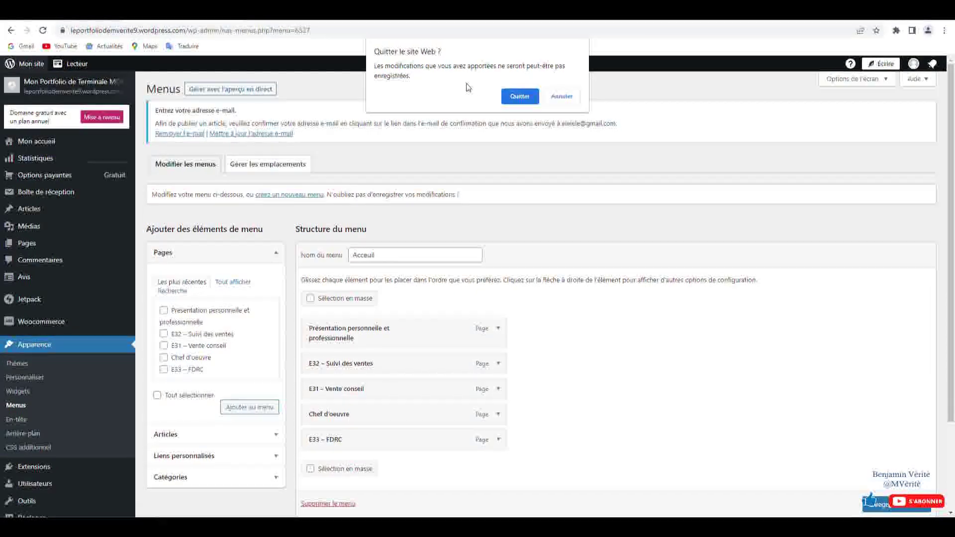
pyautogui.click(554, 98)
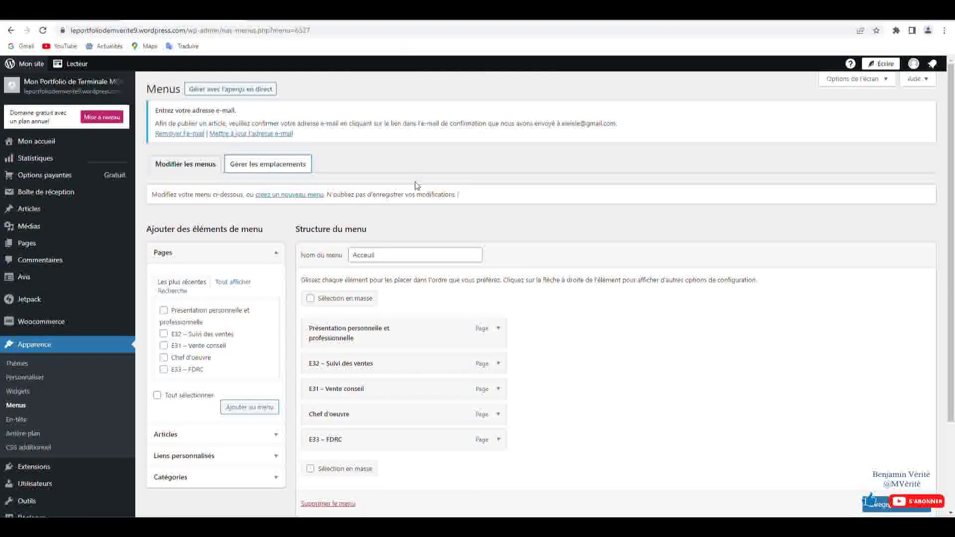
pyautogui.scroll(-1, 820, 497)
pyautogui.click(896, 504)
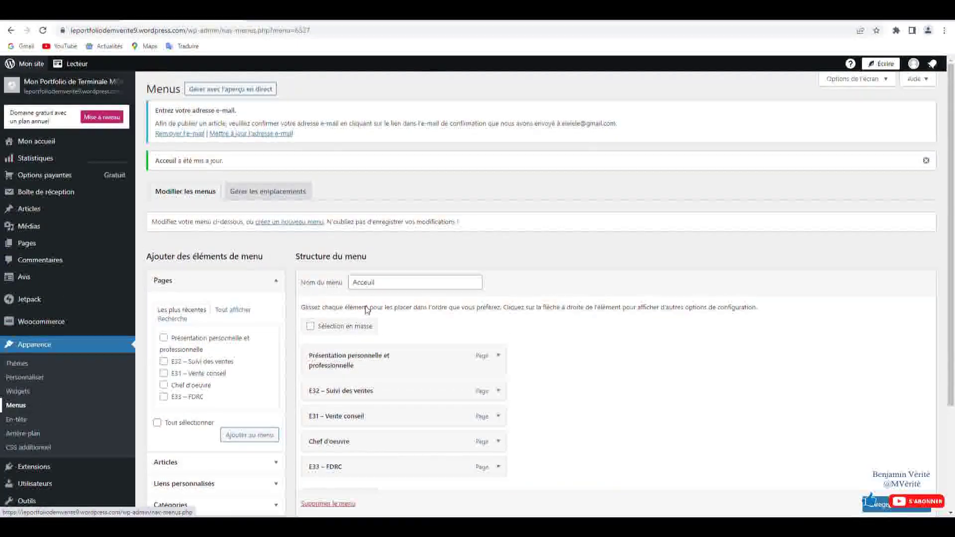
pyautogui.click(267, 193)
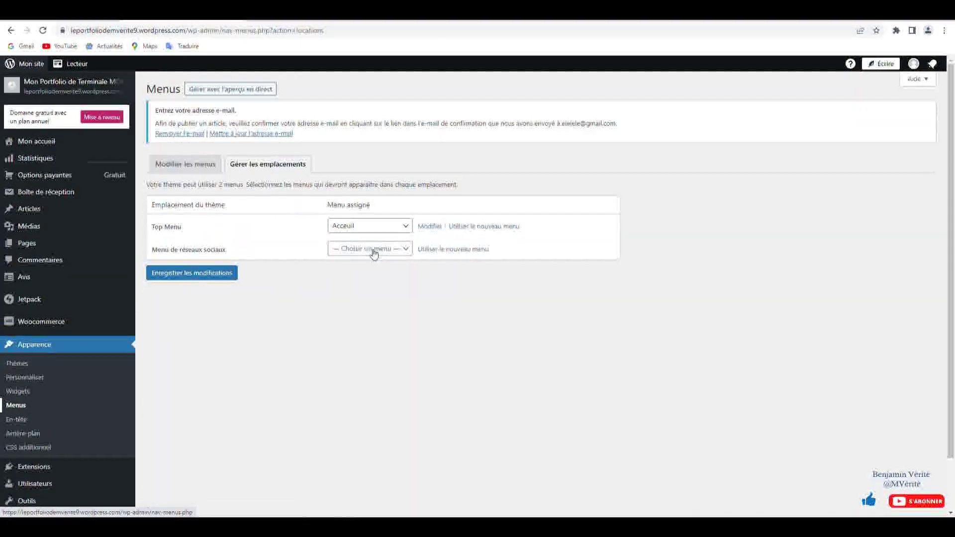
# - Move E33 – FDRC back to a top-level item in the Acceuil menu
pyautogui.click(203, 170)
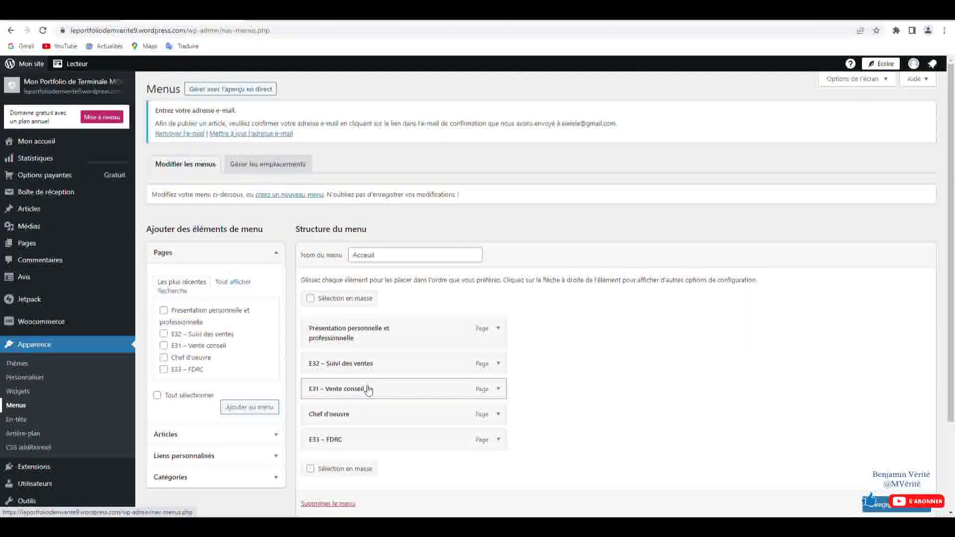
pyautogui.scroll(-2, 367, 390)
pyautogui.moveTo(340, 335); pyautogui.dragTo(412, 347)
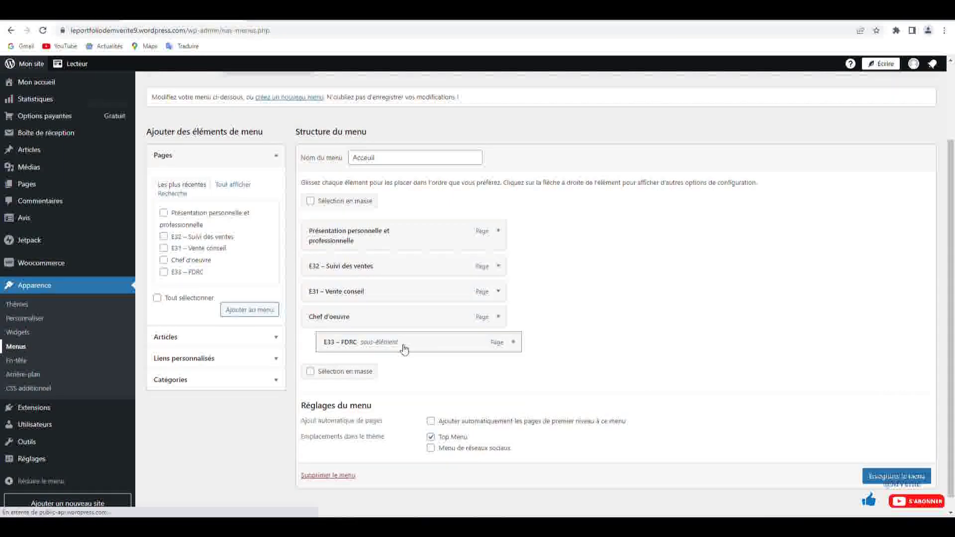
pyautogui.moveTo(379, 342); pyautogui.dragTo(357, 346)
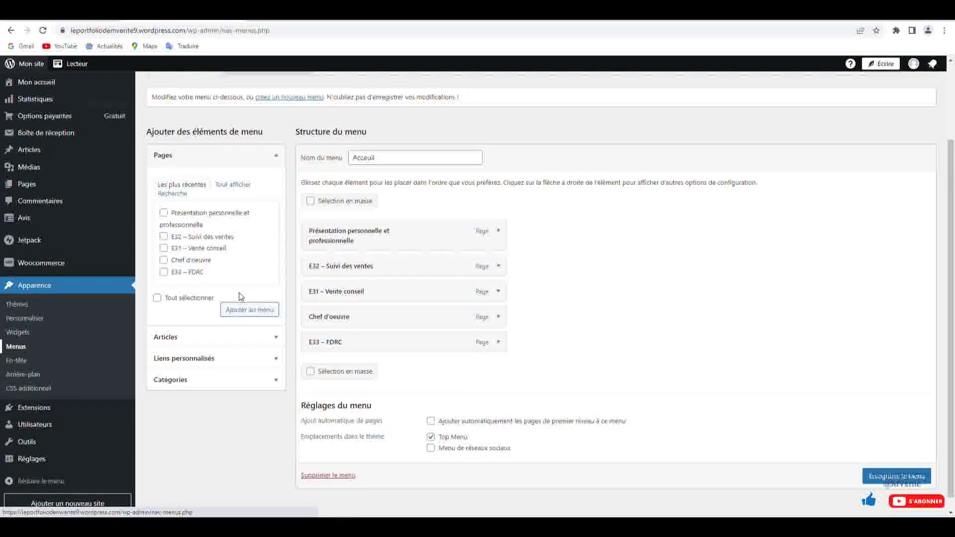
pyautogui.scroll(2, 60, 152)
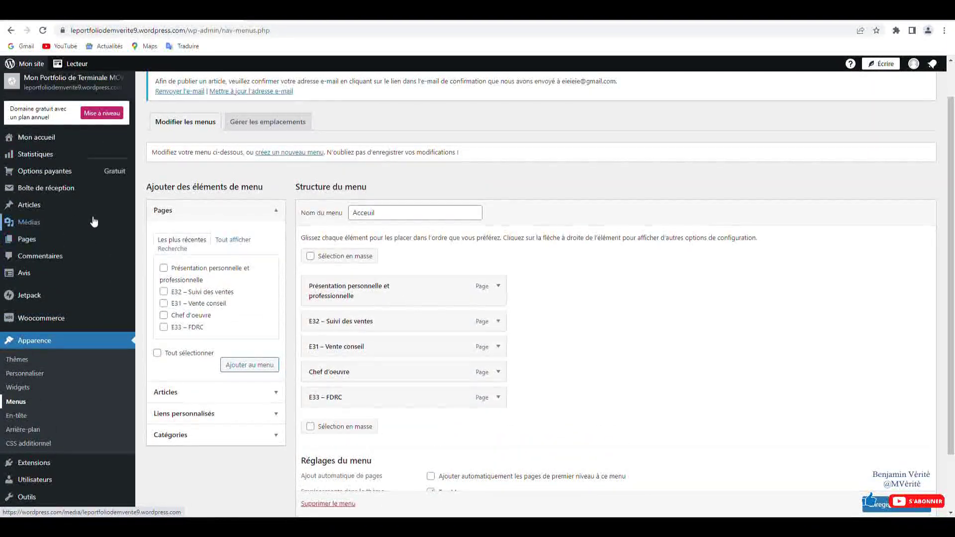
pyautogui.moveTo(88, 243)
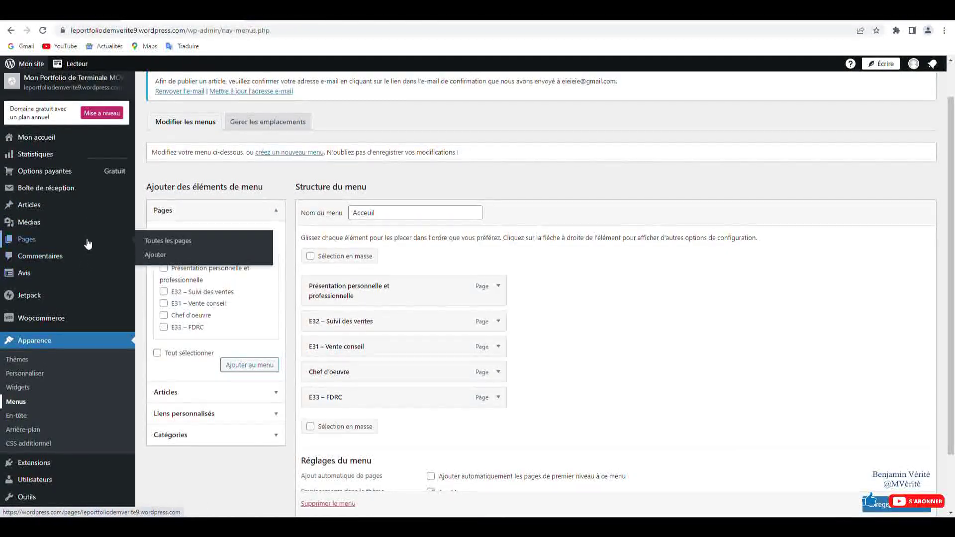
# - Leave the menus screen and start a new page from the blank layout
pyautogui.click(177, 256)
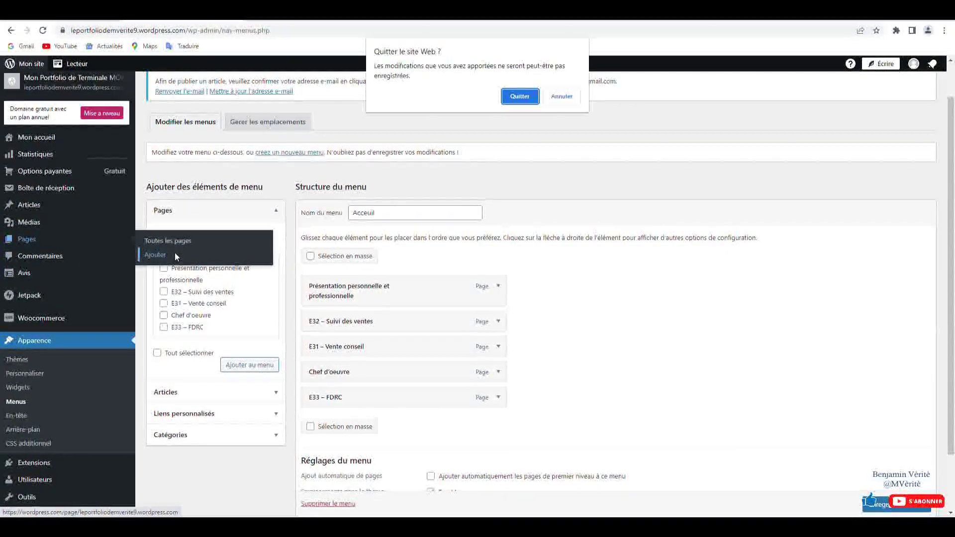
pyautogui.click(518, 97)
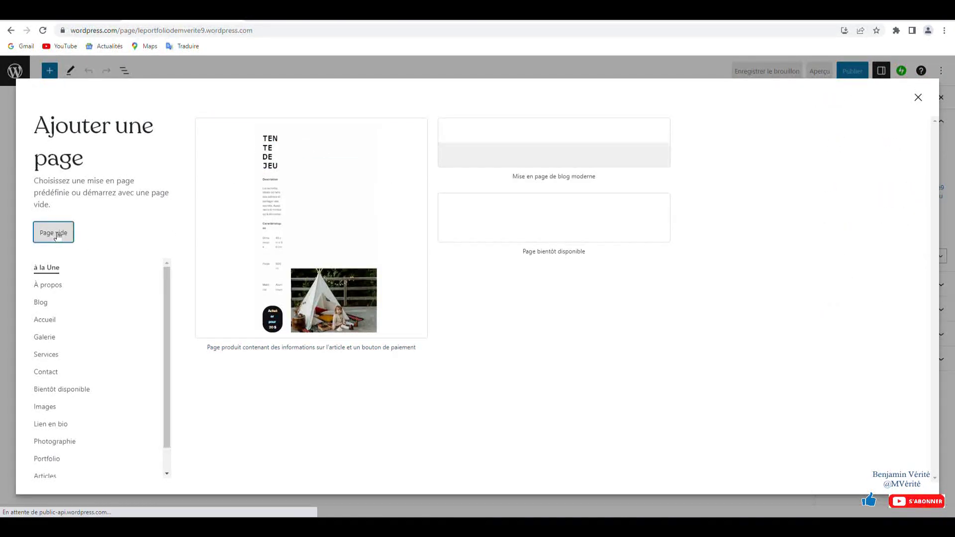
pyautogui.click(57, 233)
# - Title the new page 'Mon logo' and publish it
pyautogui.click(307, 132)
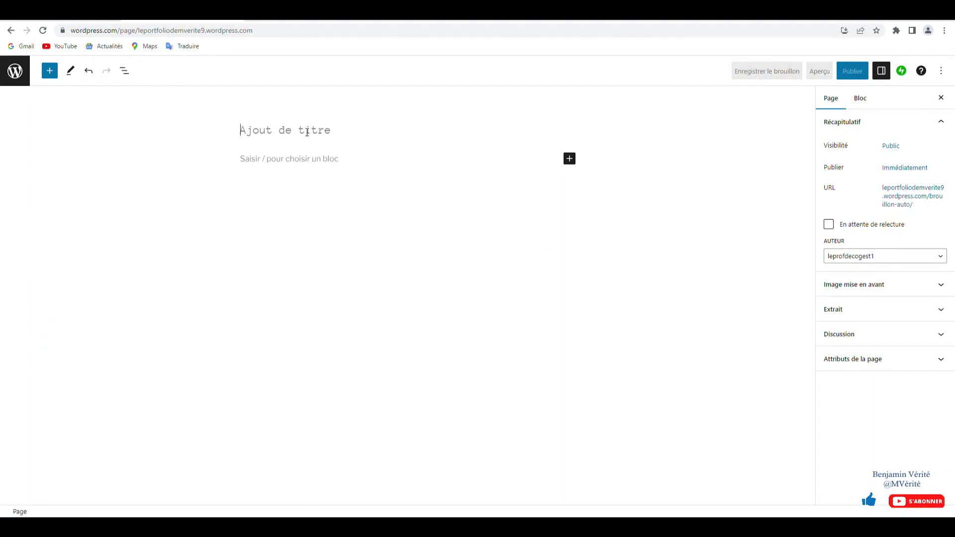
pyautogui.write('Mon')
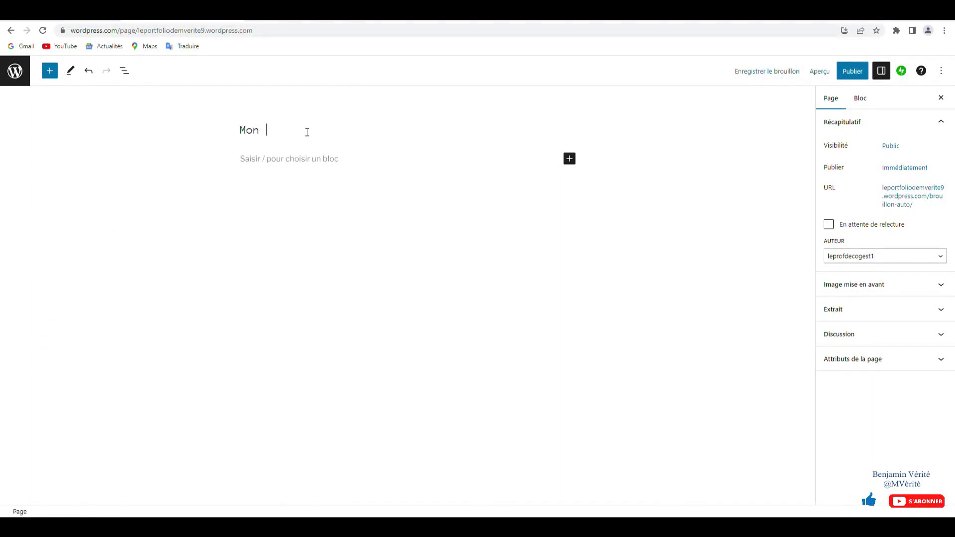
pyautogui.write(' logo')
pyautogui.click(861, 74)
pyautogui.click(861, 73)
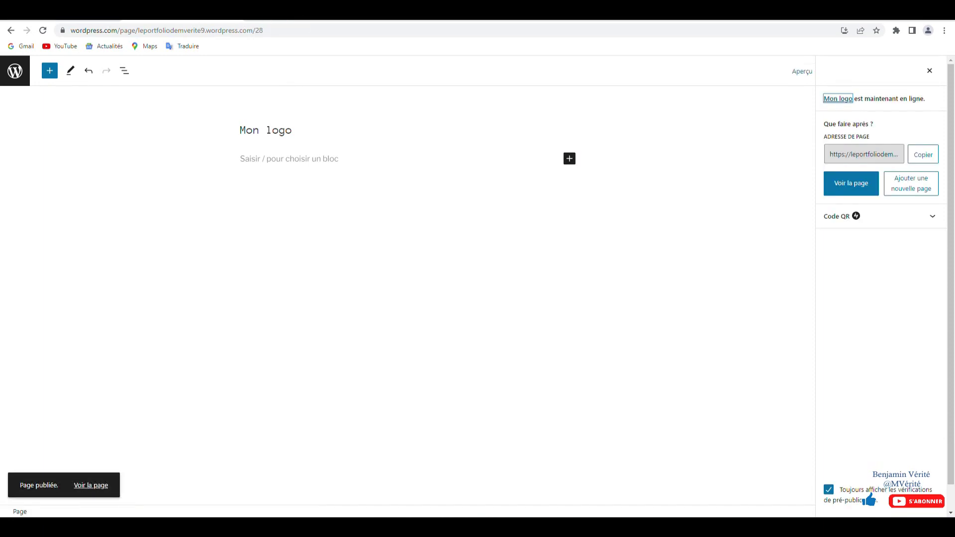
pyautogui.click(26, 80)
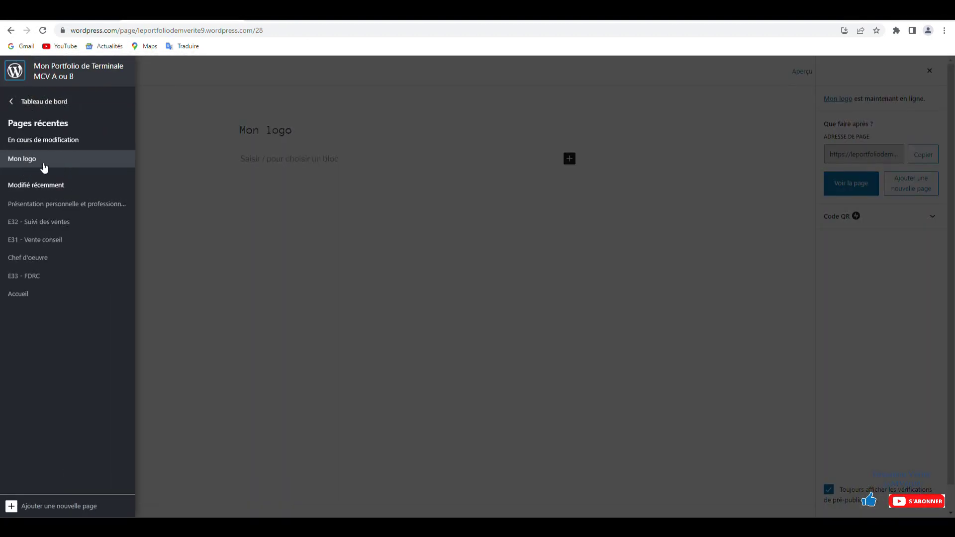
# - Add Mon logo to the Acceuil menu, indent it under Chef d'oeuvre, and save
pyautogui.click(37, 107)
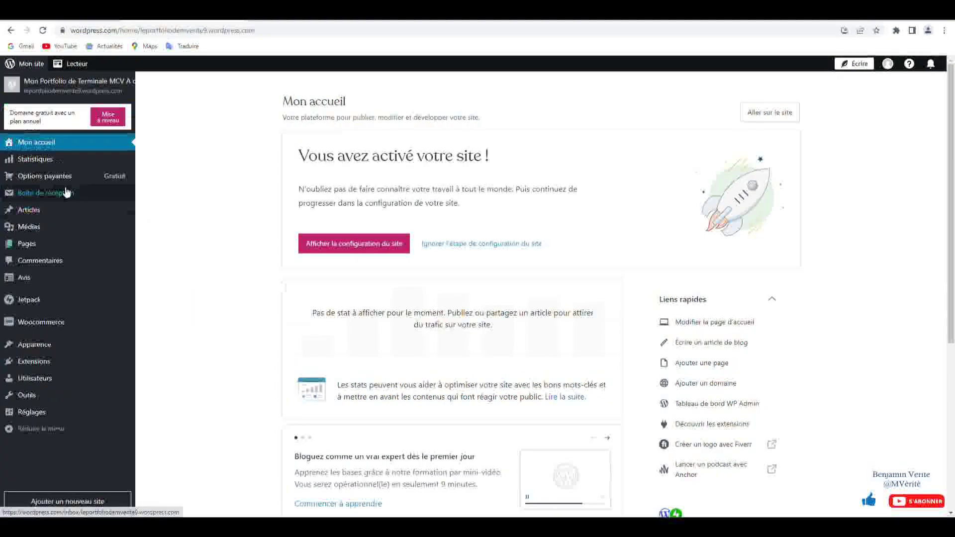
pyautogui.moveTo(81, 345)
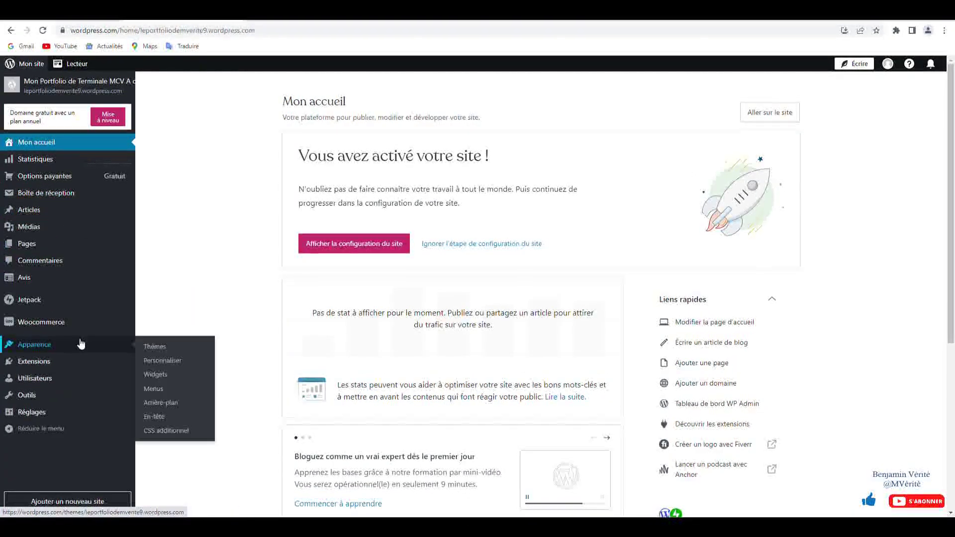
pyautogui.click(166, 391)
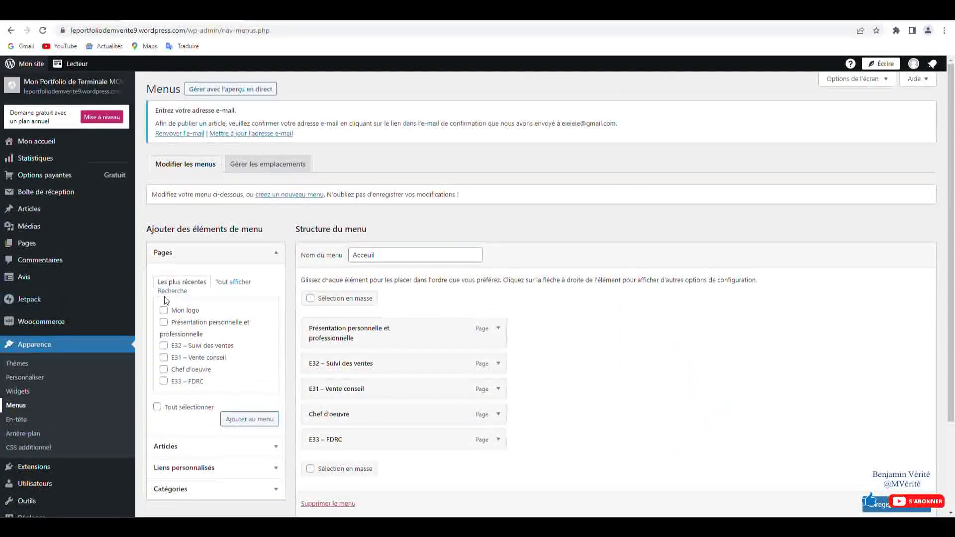
pyautogui.click(244, 418)
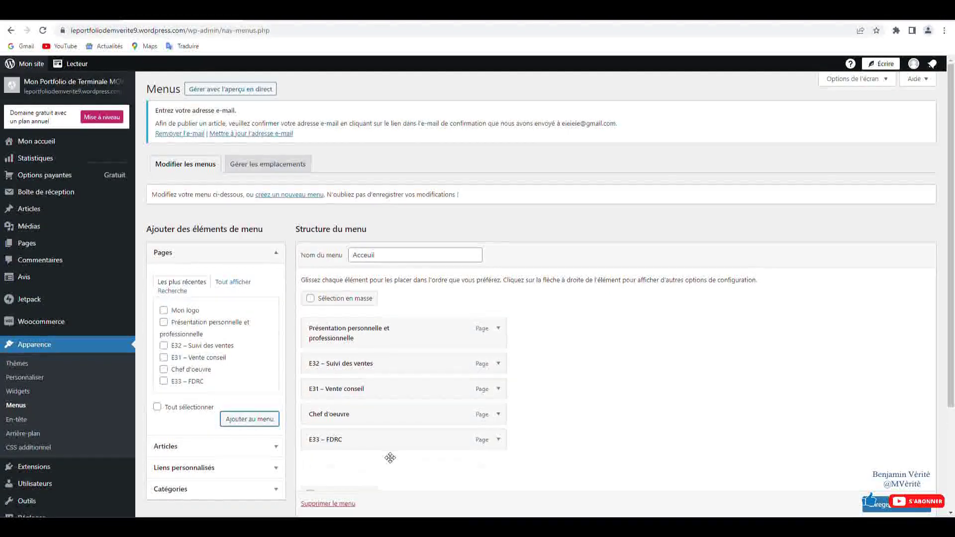
pyautogui.scroll(-2, 366, 463)
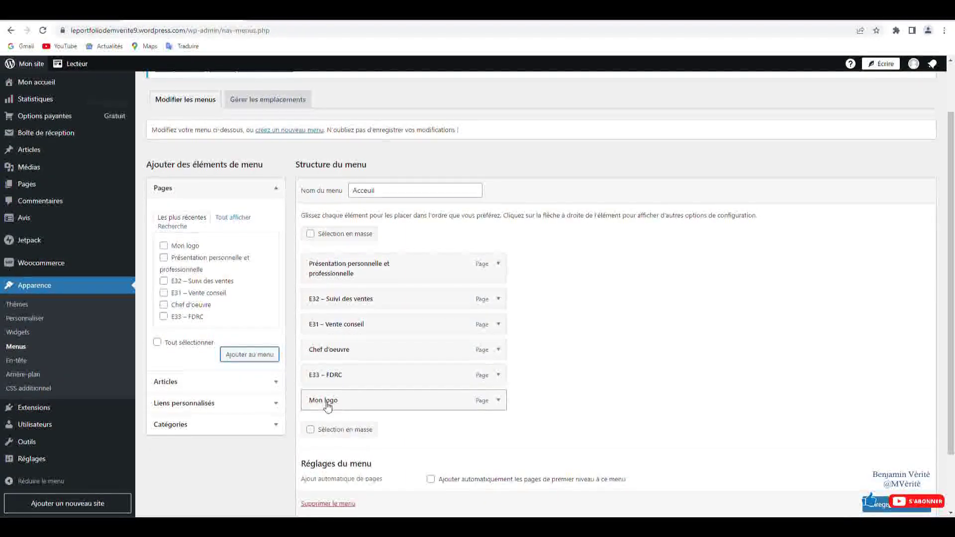
pyautogui.moveTo(327, 405); pyautogui.dragTo(349, 375)
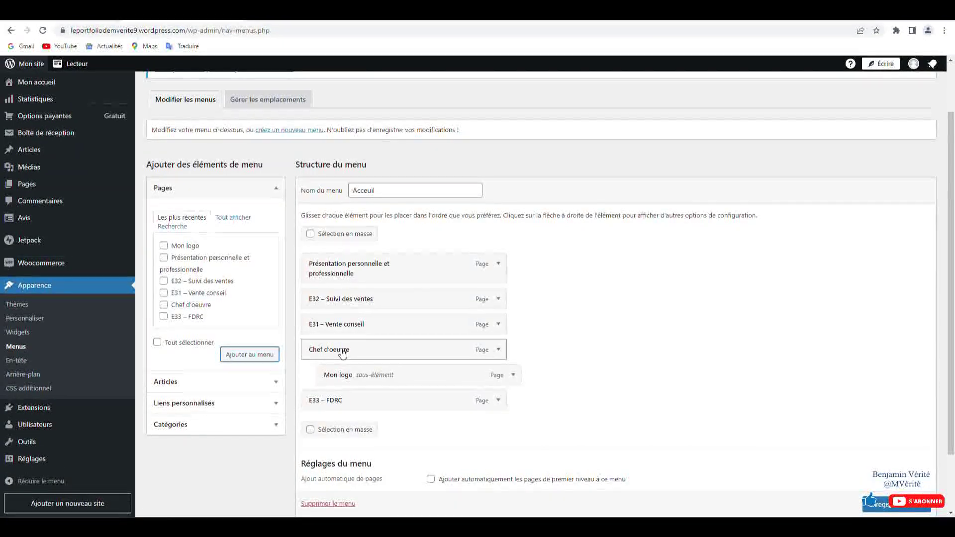
pyautogui.scroll(-1, 870, 448)
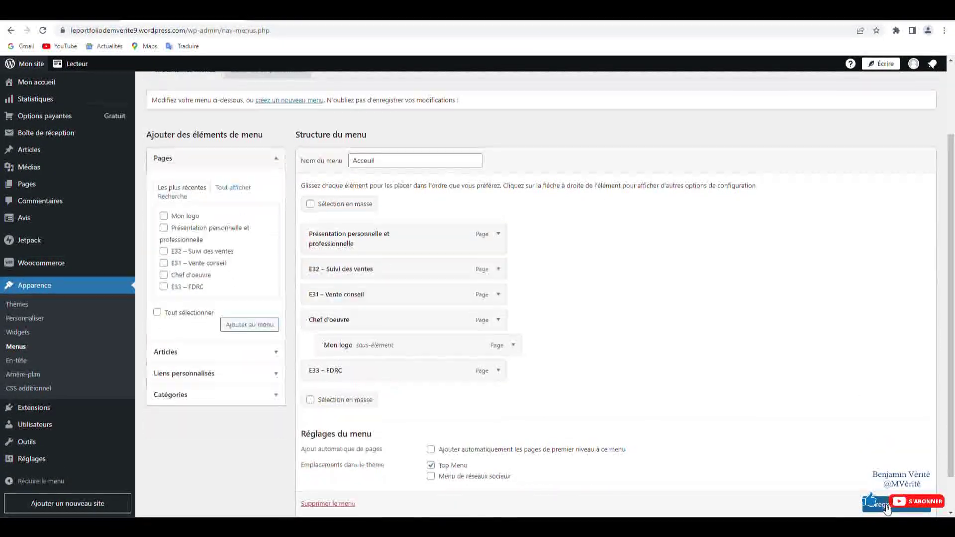
pyautogui.click(886, 506)
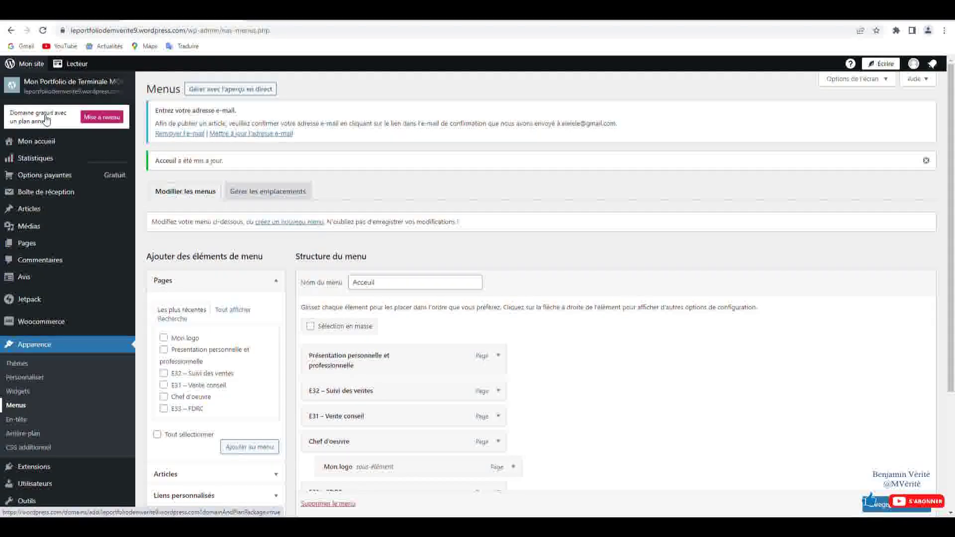
# - View the live site and open Mon logo from the Chef d'oeuvre submenu
pyautogui.click(52, 88)
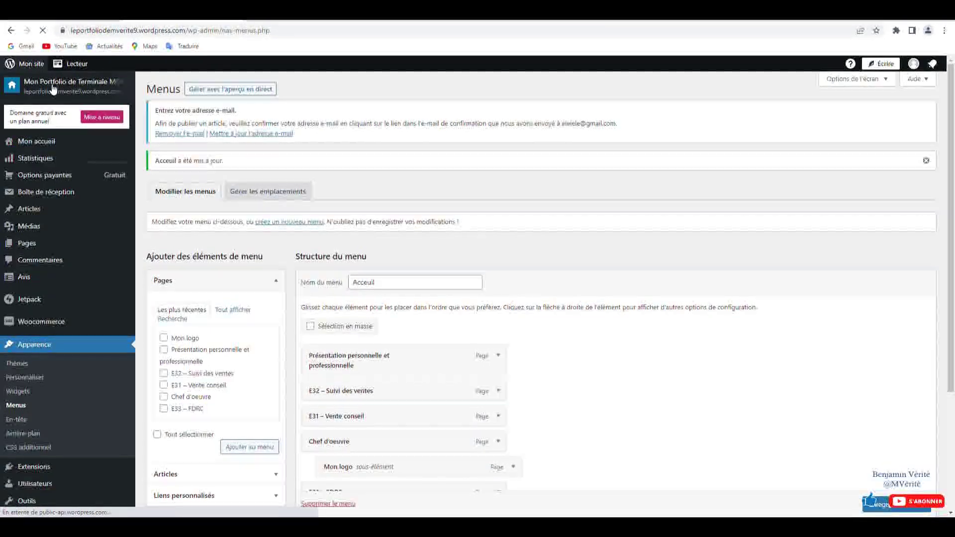
pyautogui.scroll(-4, 287, 319)
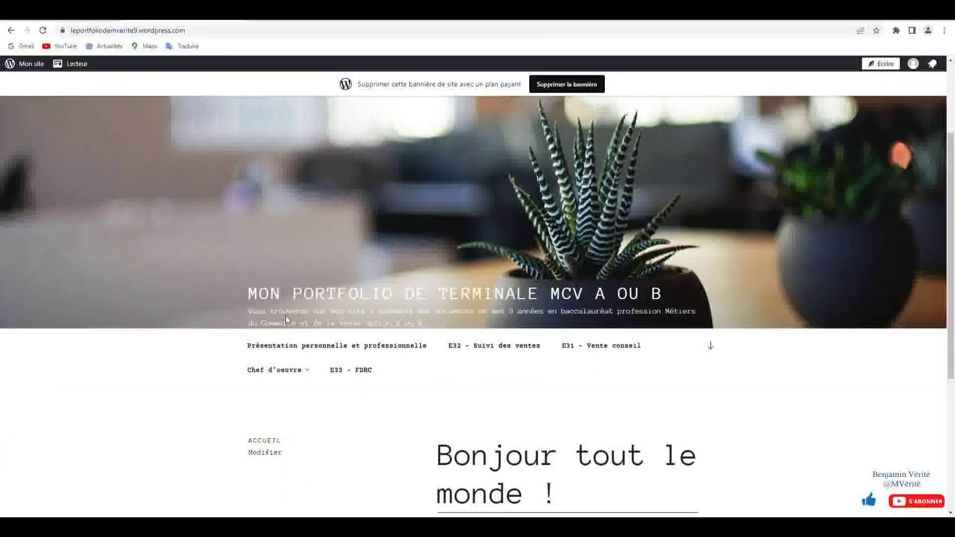
pyautogui.click(293, 256)
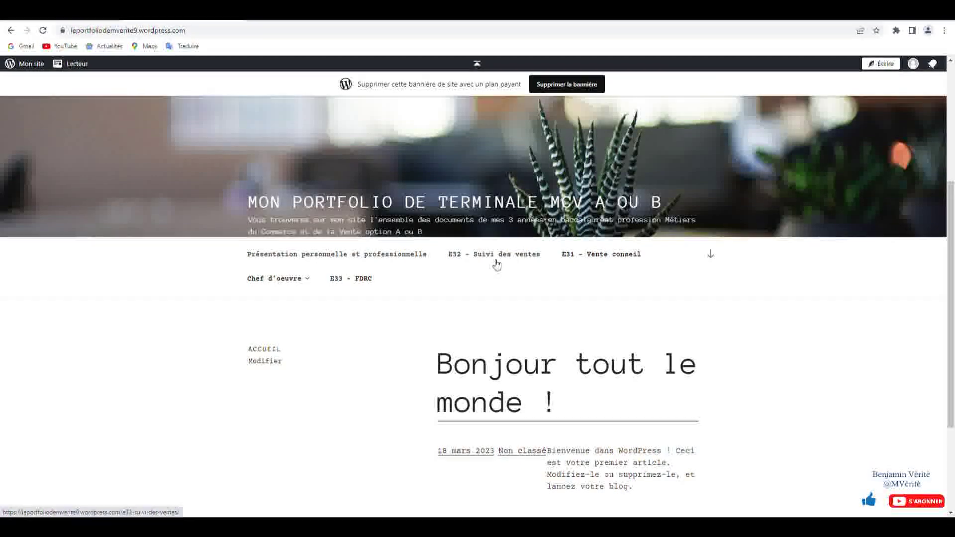
pyautogui.moveTo(245, 284)
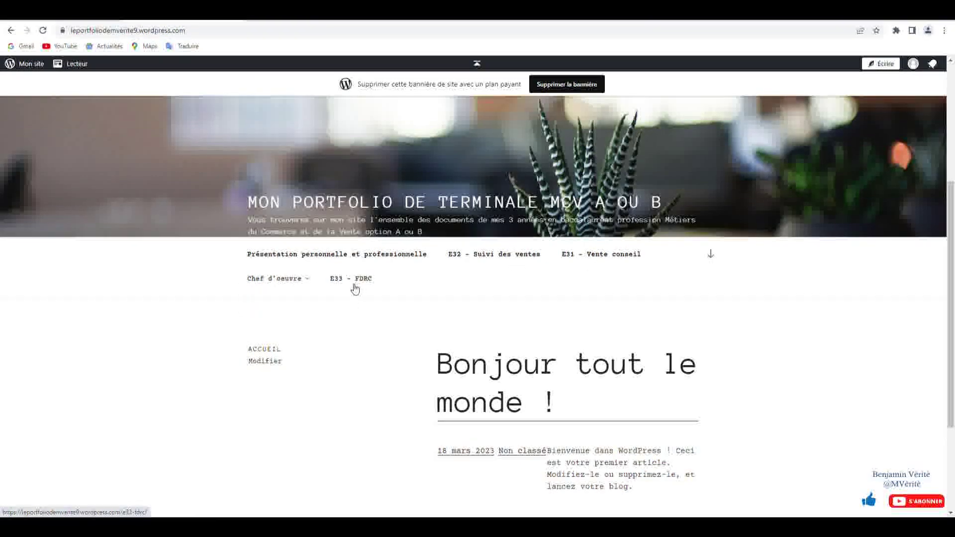
pyautogui.moveTo(307, 283)
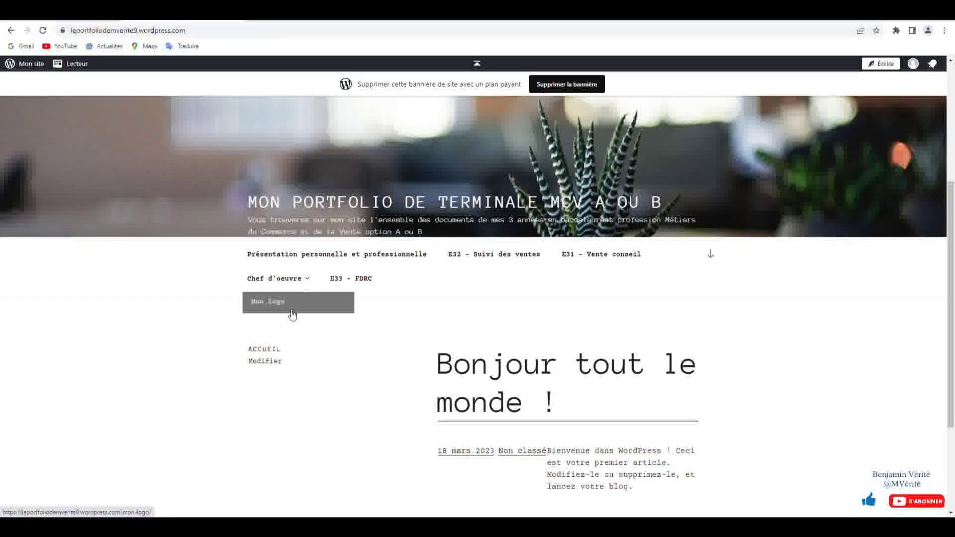
pyautogui.click(290, 306)
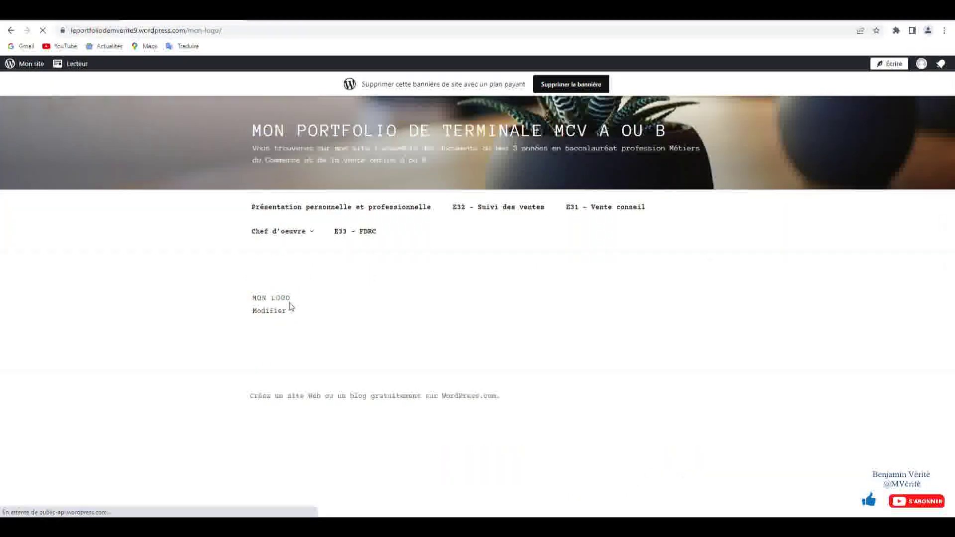
# - Browse the Présentation personnelle et professionnelle page and the site's home page
pyautogui.click(300, 208)
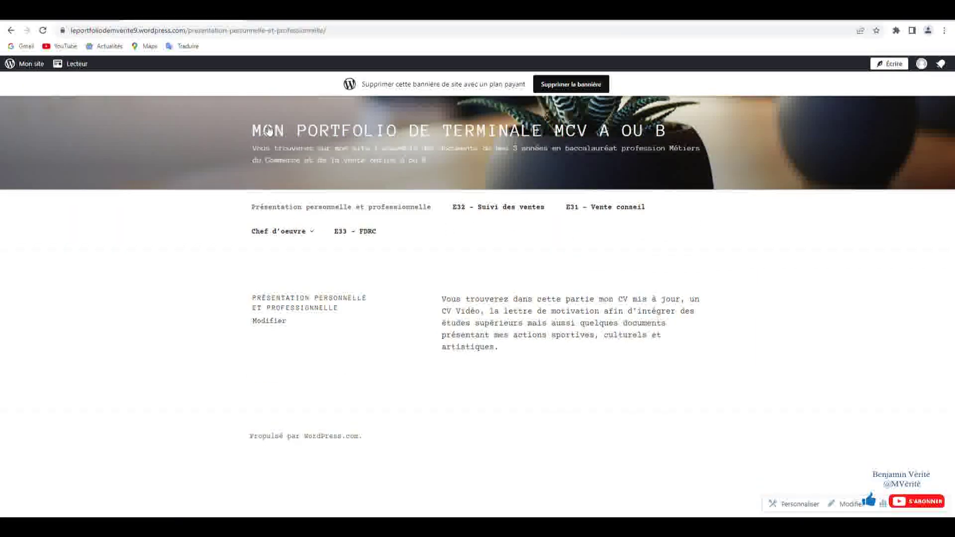
pyautogui.click(277, 208)
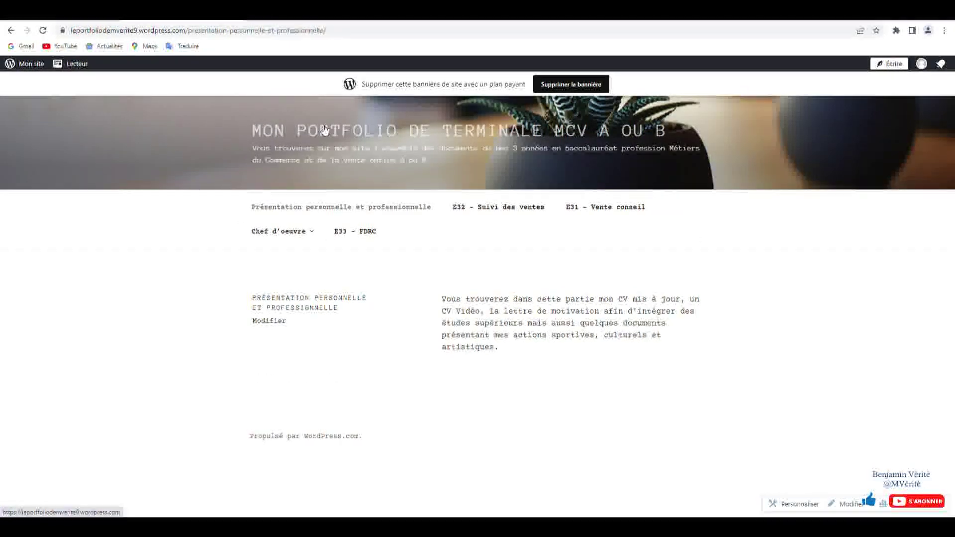
pyautogui.click(316, 135)
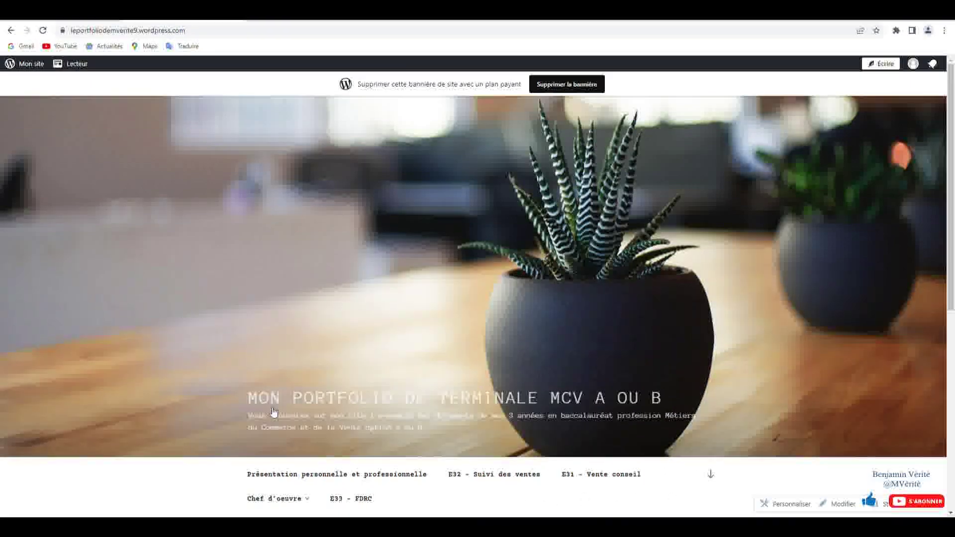
pyautogui.click(275, 403)
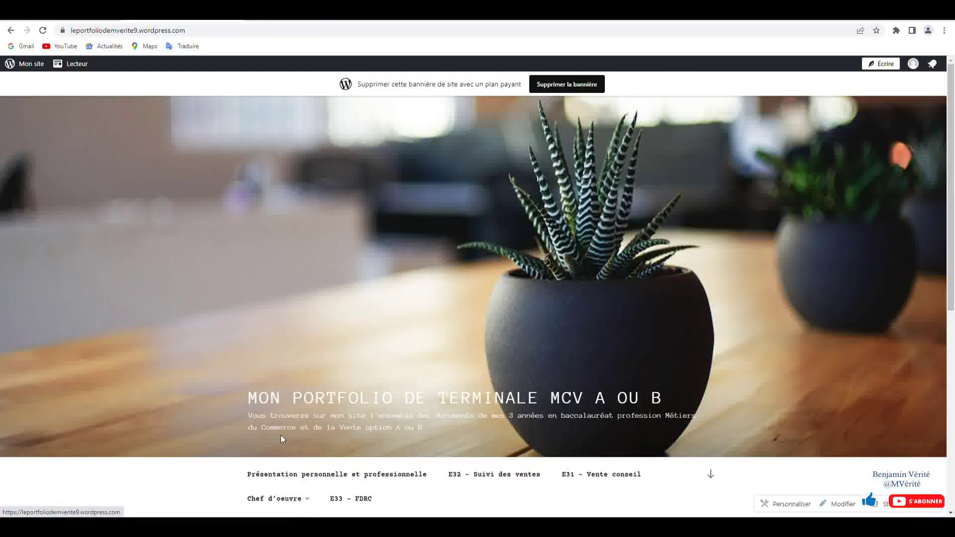
pyautogui.click(274, 483)
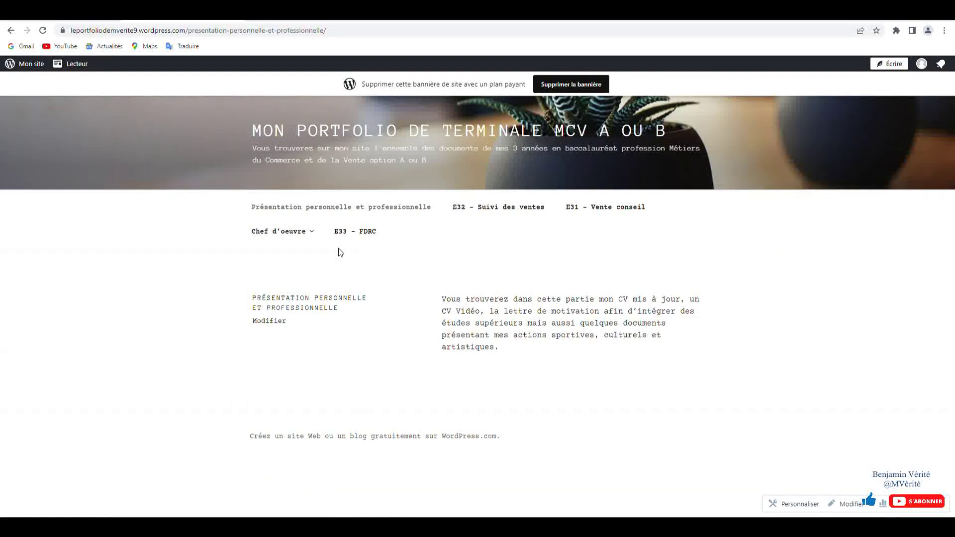